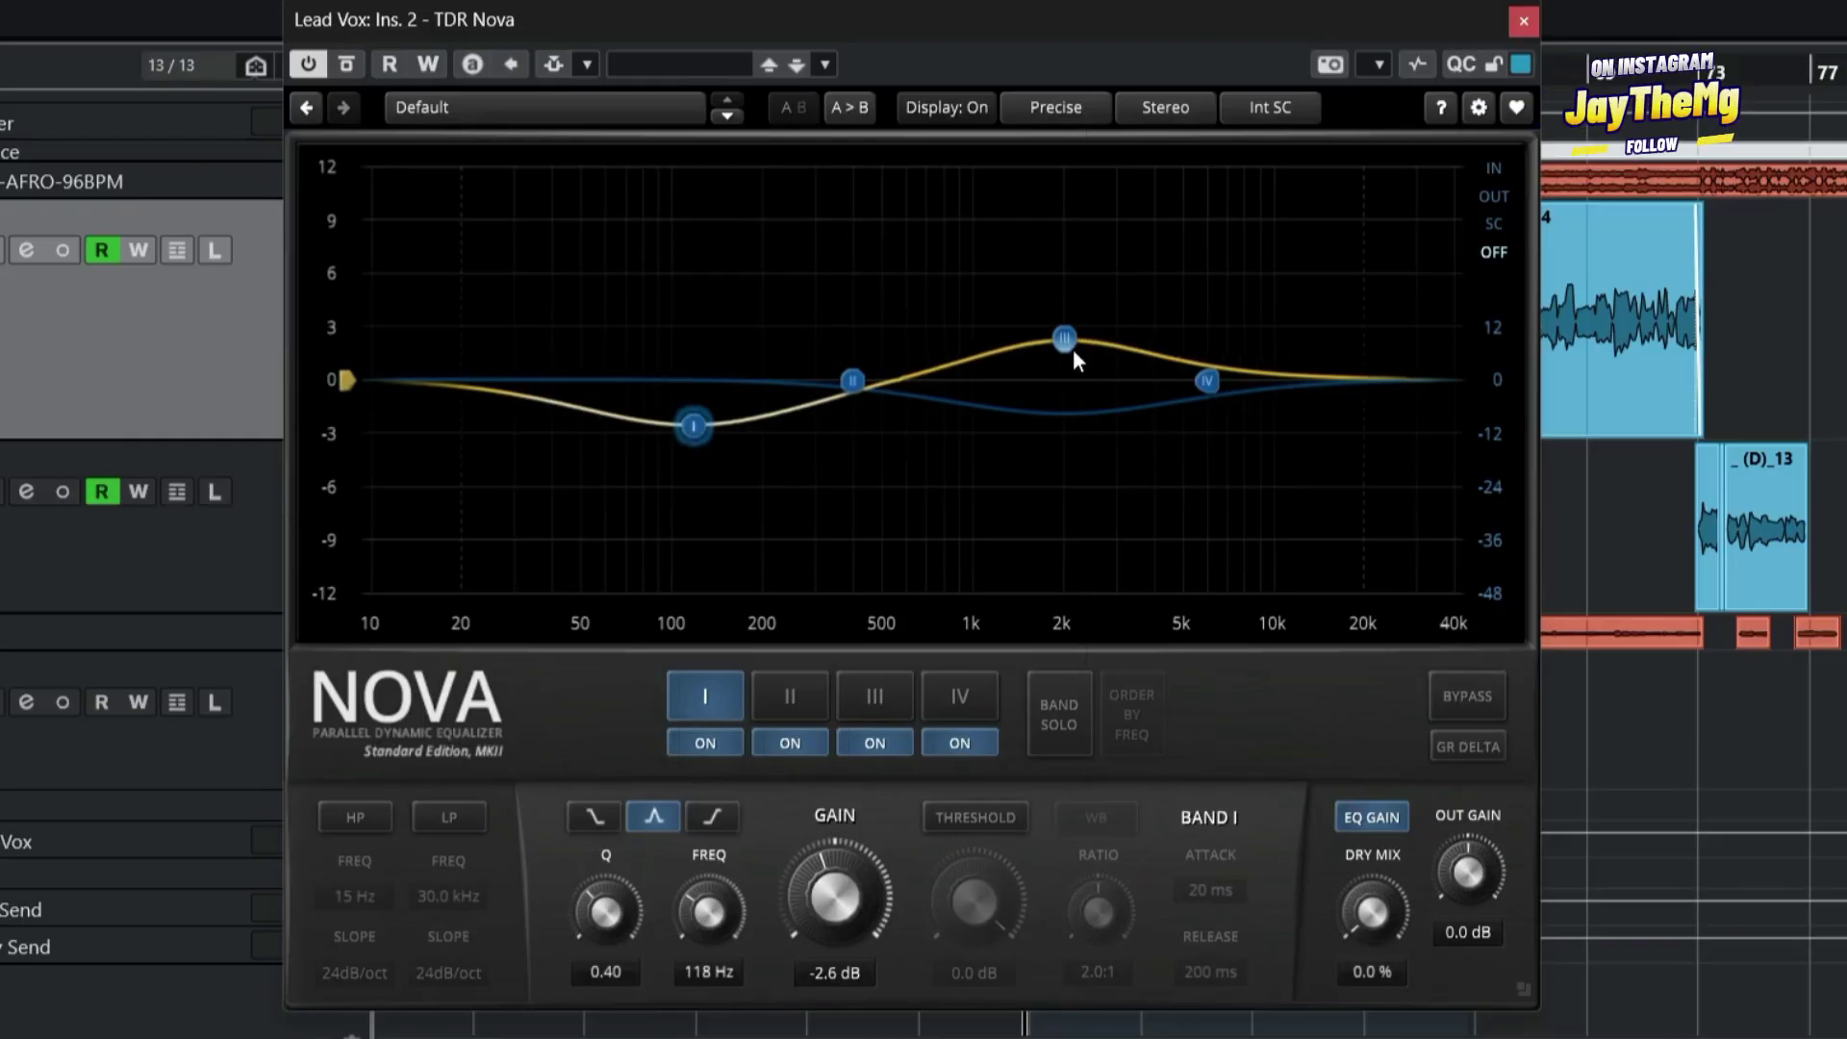
Rough in the Nova bands: band I dip near 209 Hz, band III 2.7 dB near 2 kHz, band IV lift near 7.8 kHz.
left_click_drag(1063, 333, 1072, 320)
left_click_drag(693, 426, 764, 435)
left_click_drag(1072, 321, 1087, 360)
left_click_drag(1215, 389, 1245, 327)
mouse_move(1087, 362)
left_mouse_down()
mouse_move(1083, 332)
mouse_move(1064, 338)
left_mouse_up()
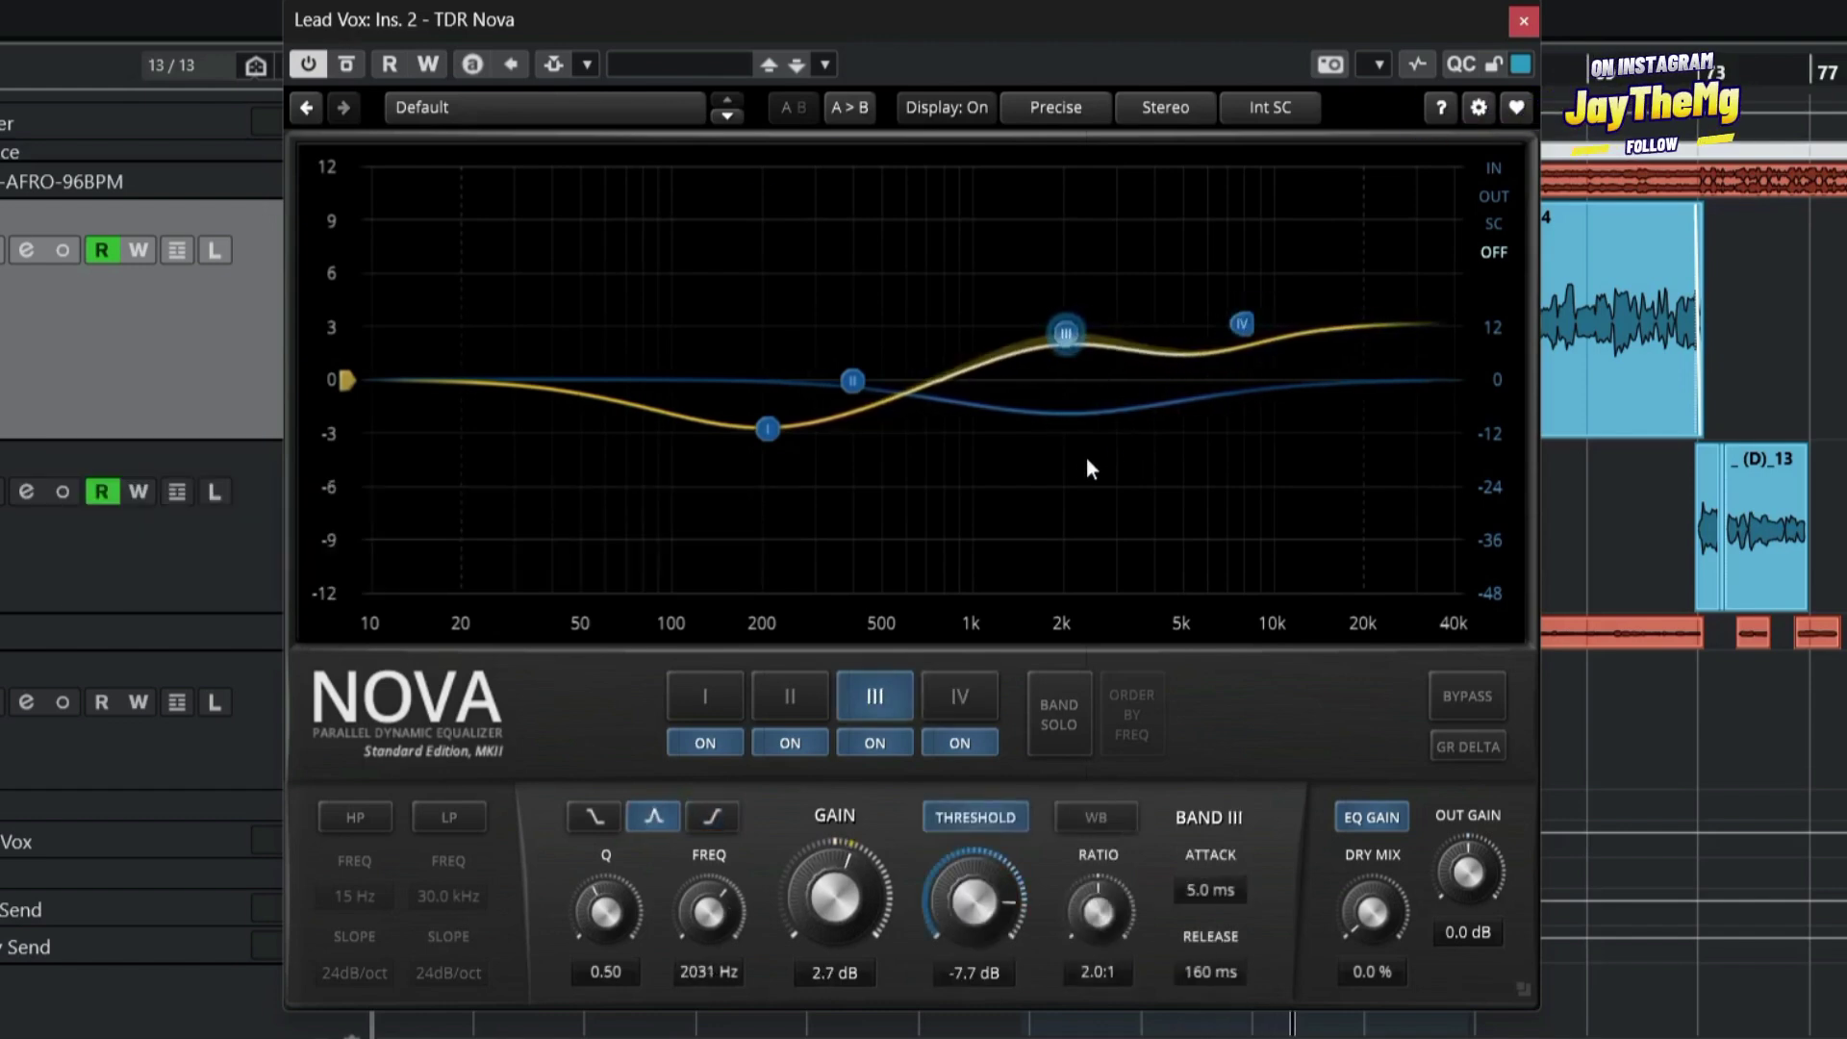
Set band III's threshold to -16.9 dB at 2.8 kHz, band IV to 1.7 dB, band I to 189 Hz.
left_click_drag(990, 909, 987, 974)
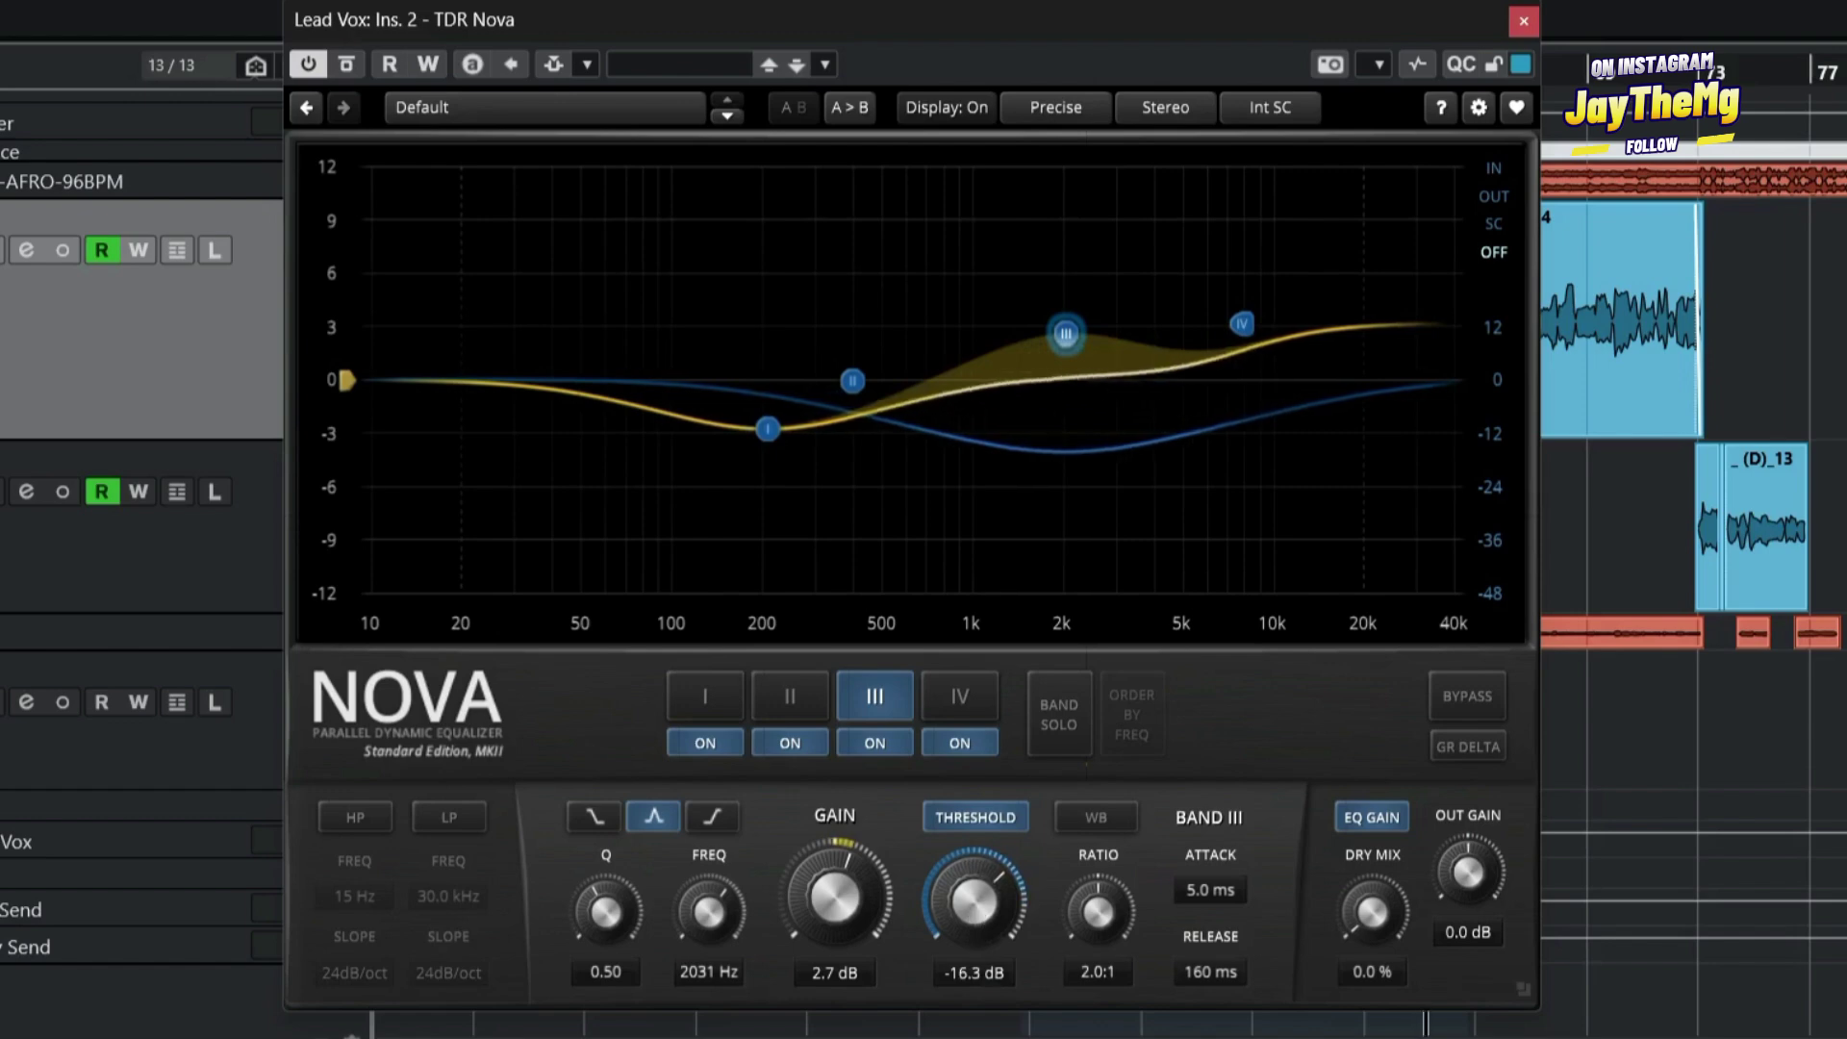
left_click_drag(973, 904, 972, 904)
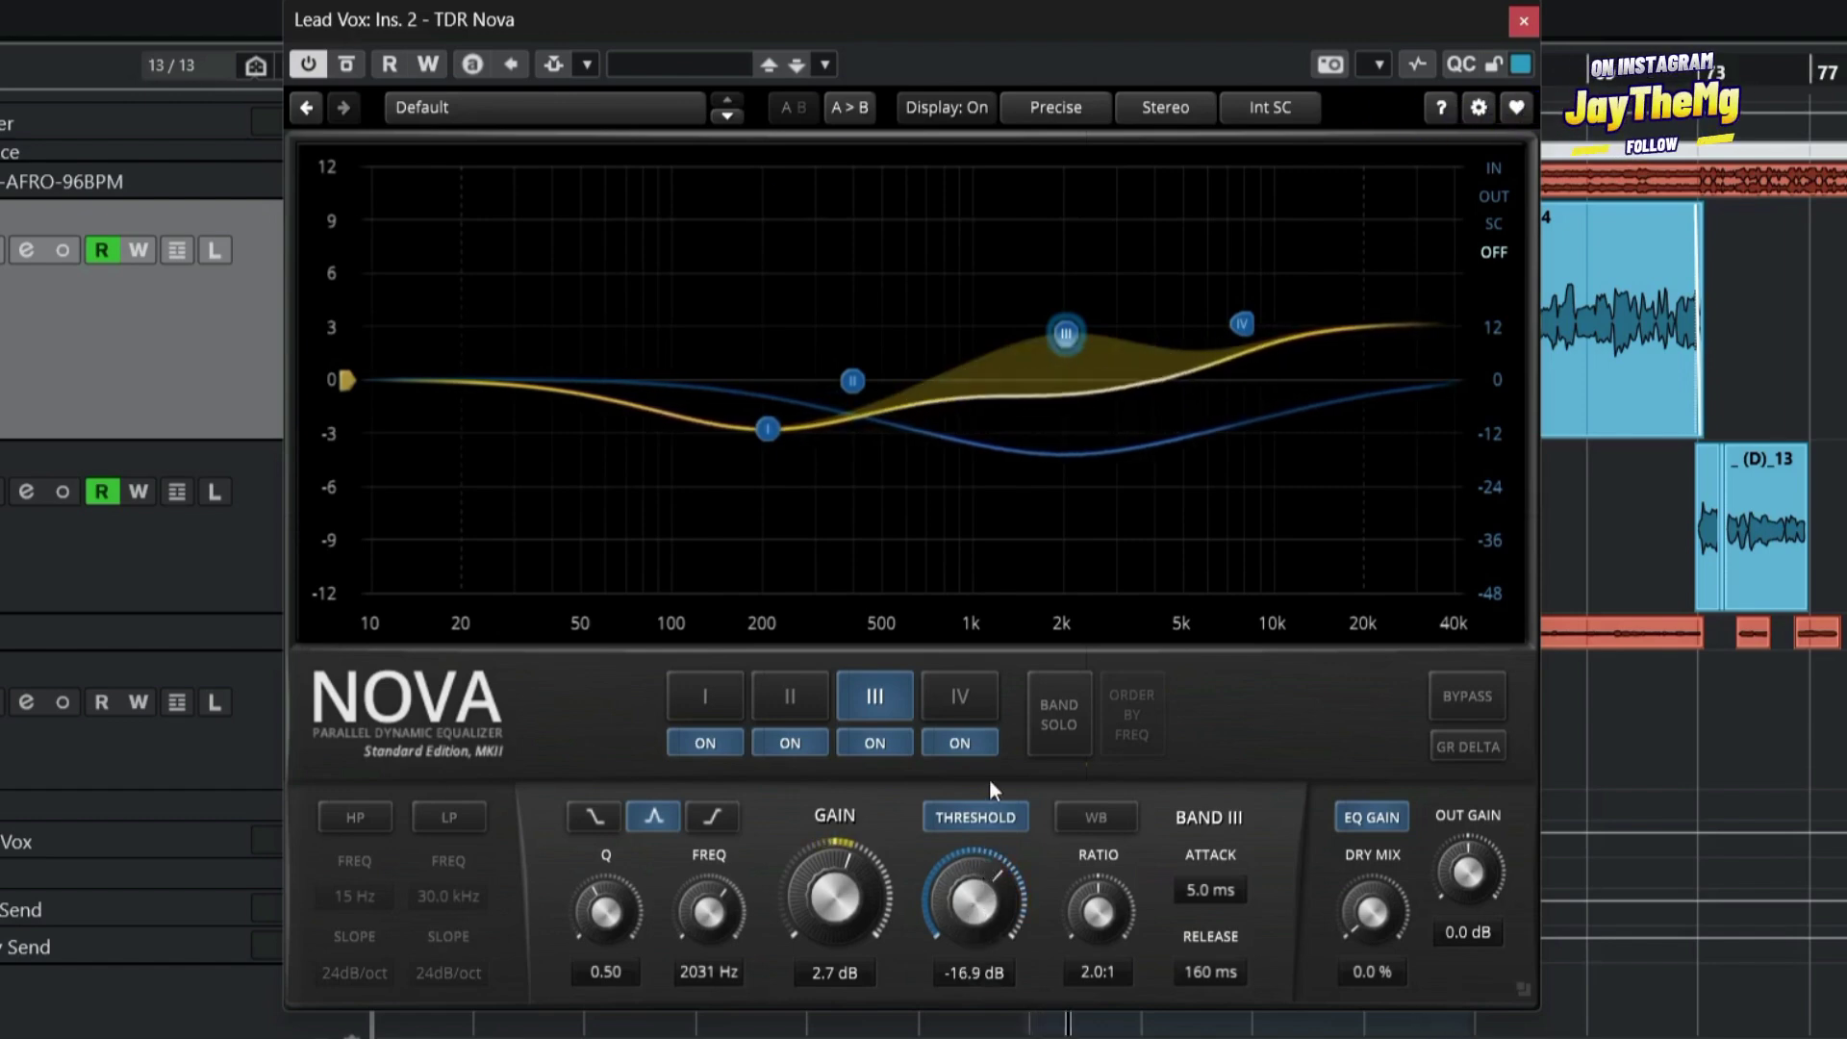
left_click_drag(1065, 332, 1106, 338)
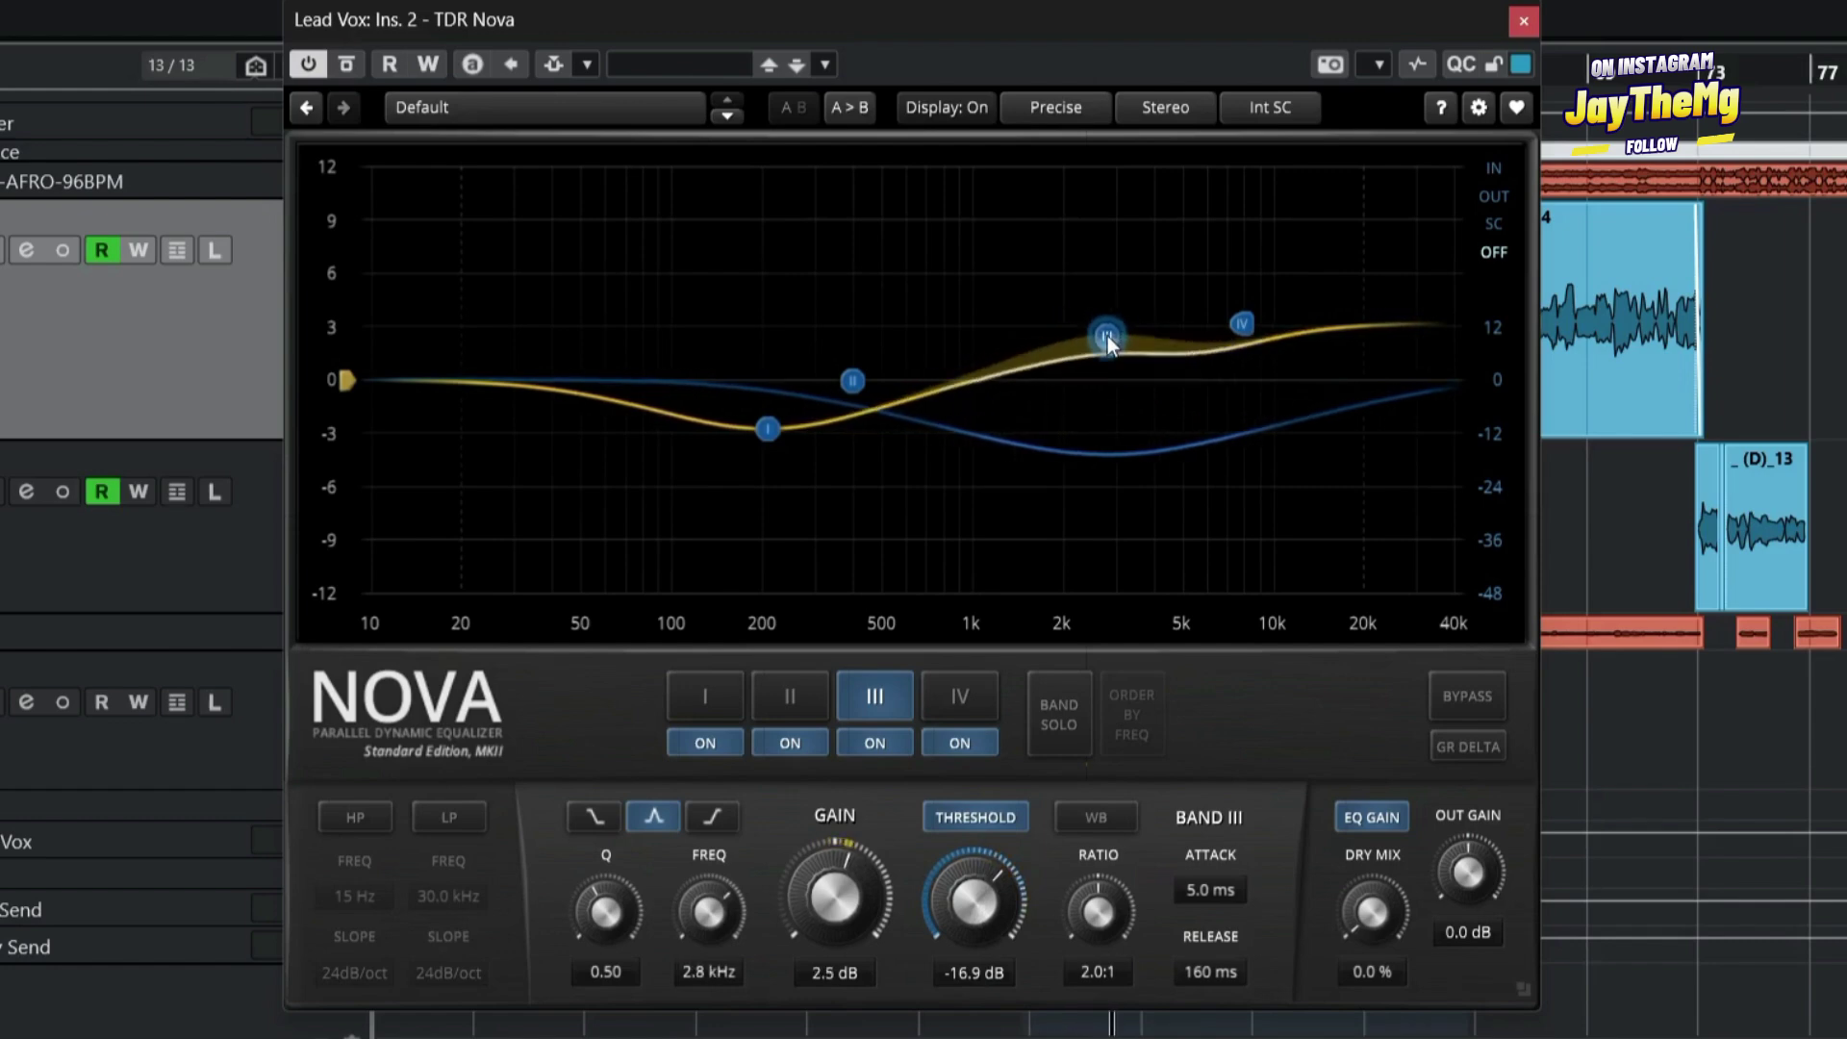
left_click_drag(1241, 323, 1246, 347)
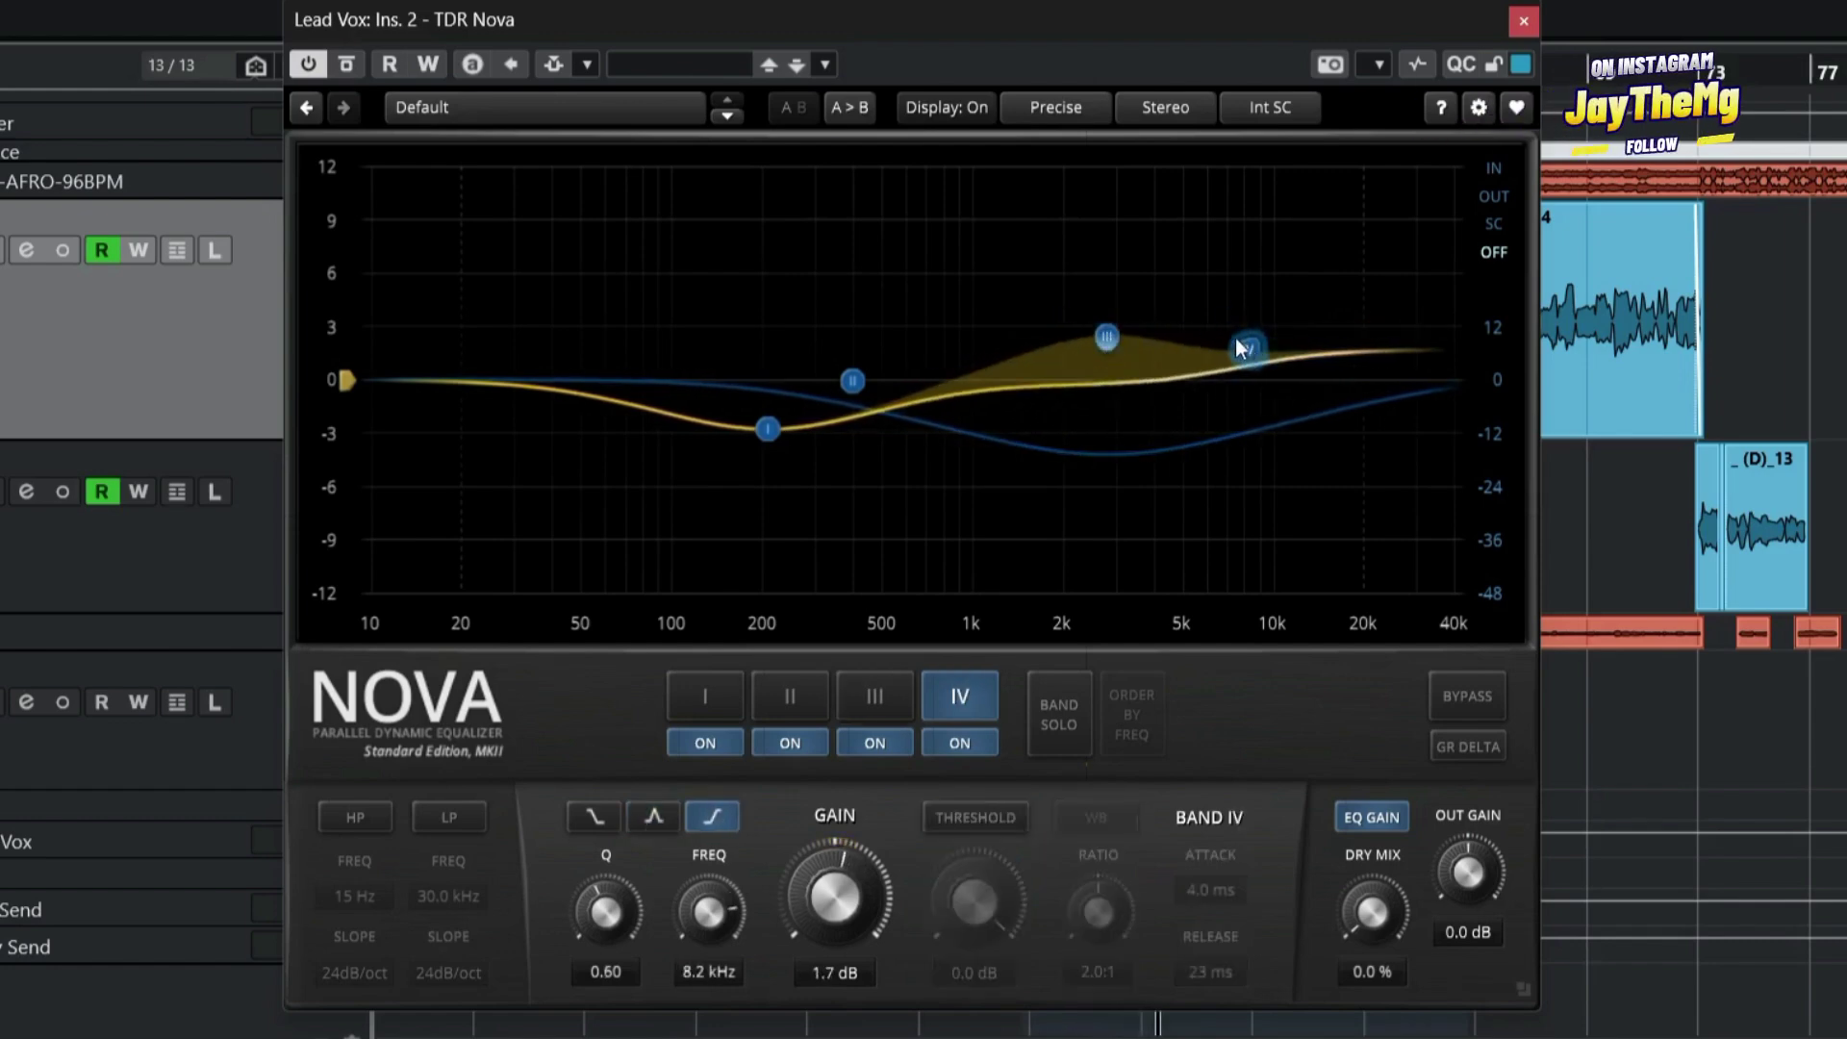
left_click_drag(771, 425, 758, 429)
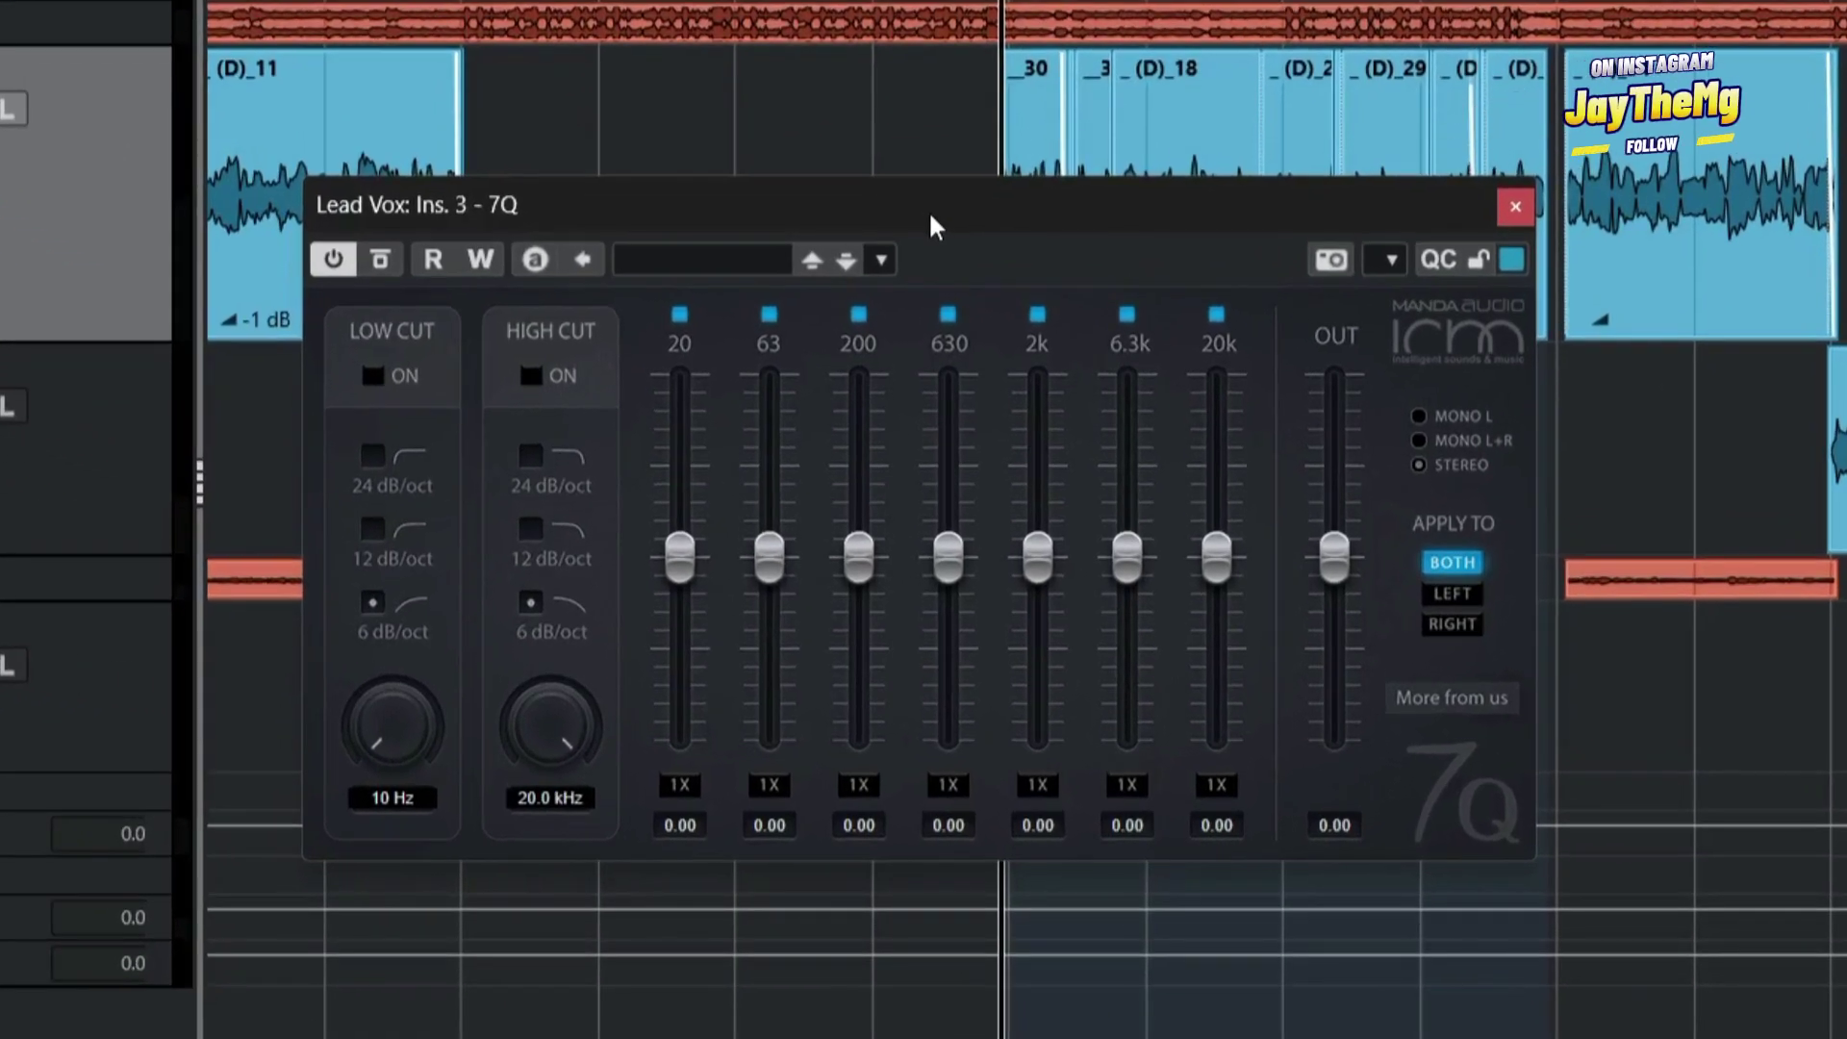
Enable 7Q's Low Cut at 24 dB/oct and set it to about 88 Hz.
left_click(384, 377)
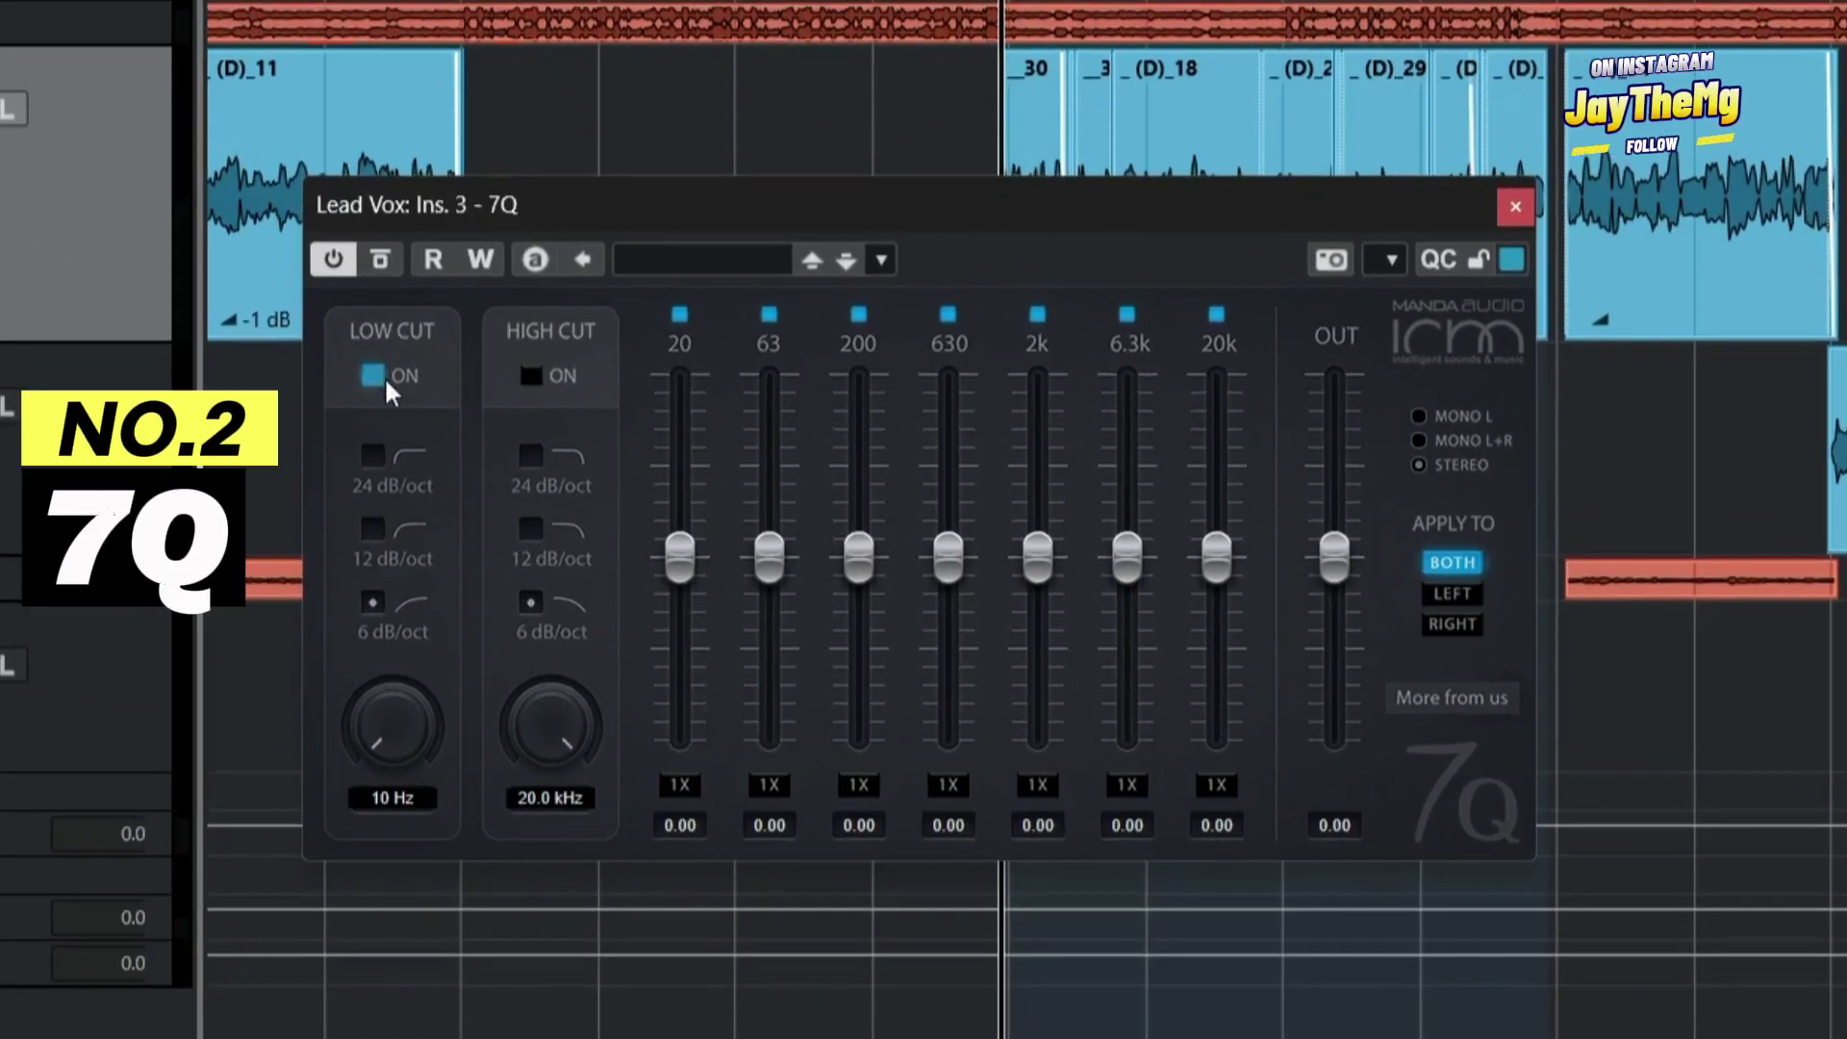
left_click(384, 448)
left_click(548, 377)
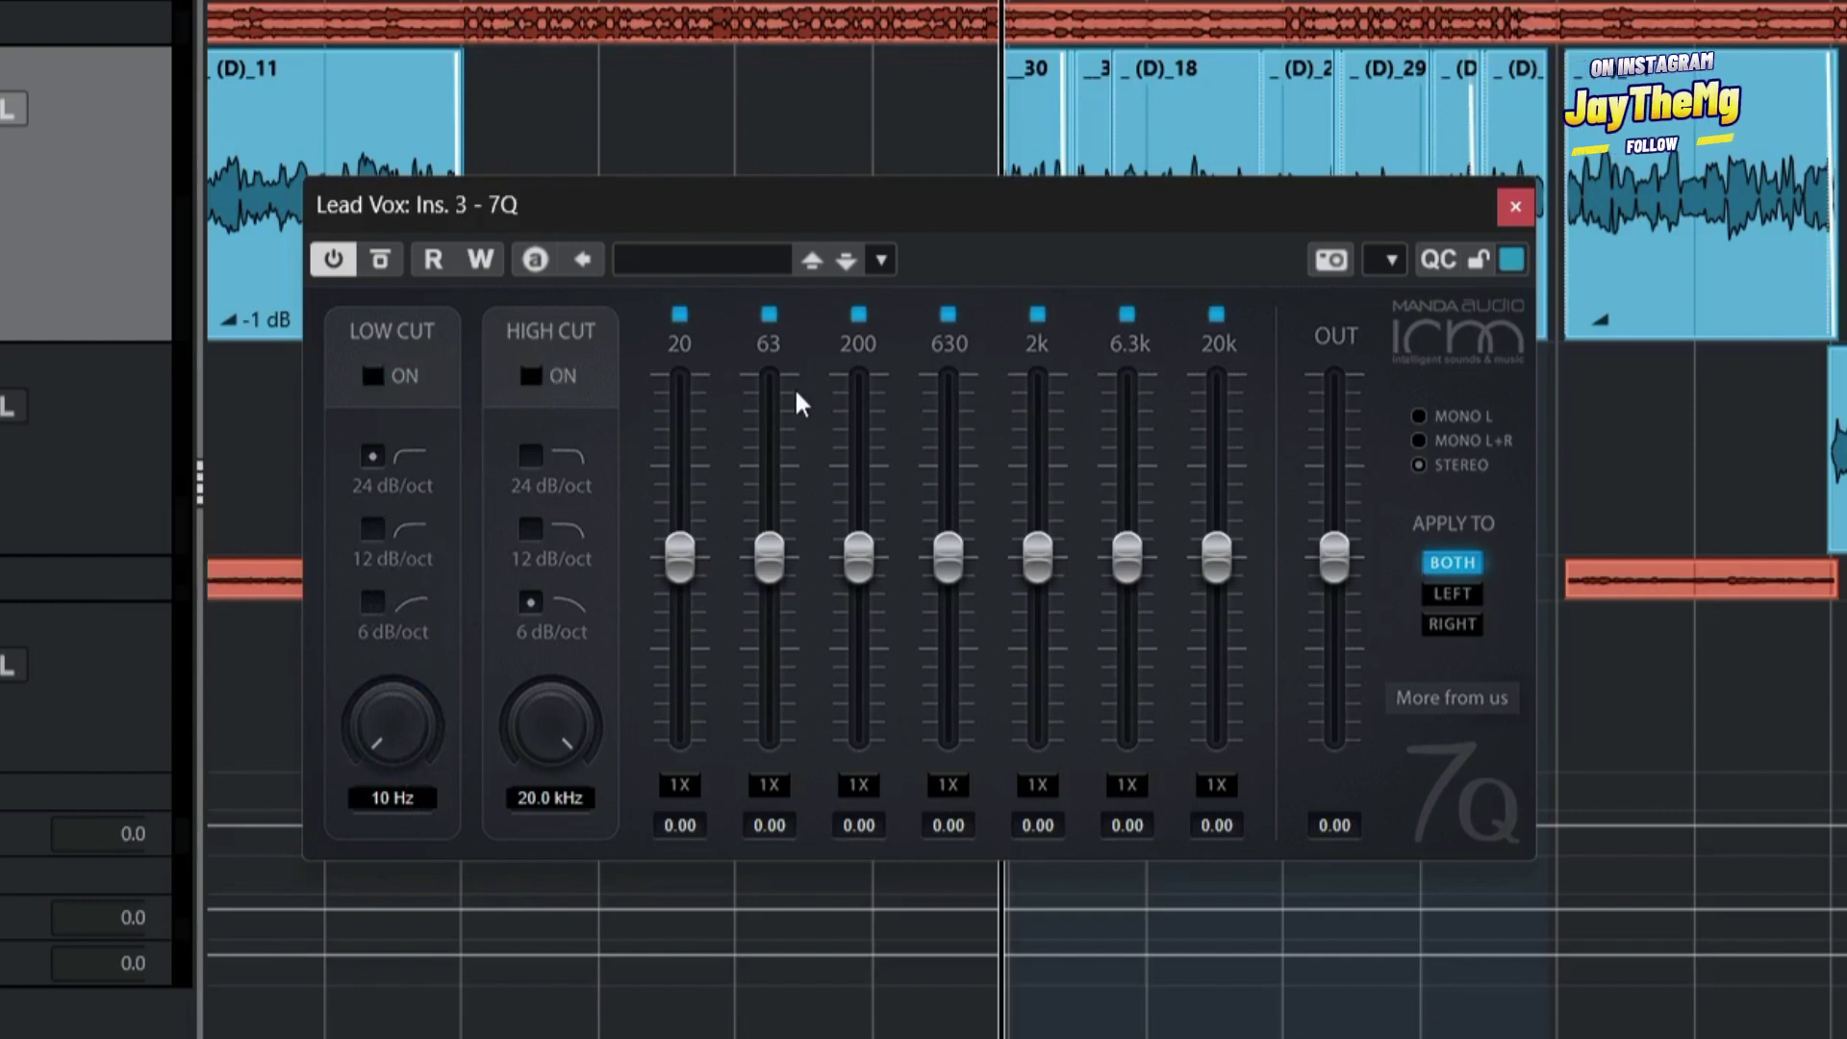
left_click(372, 376)
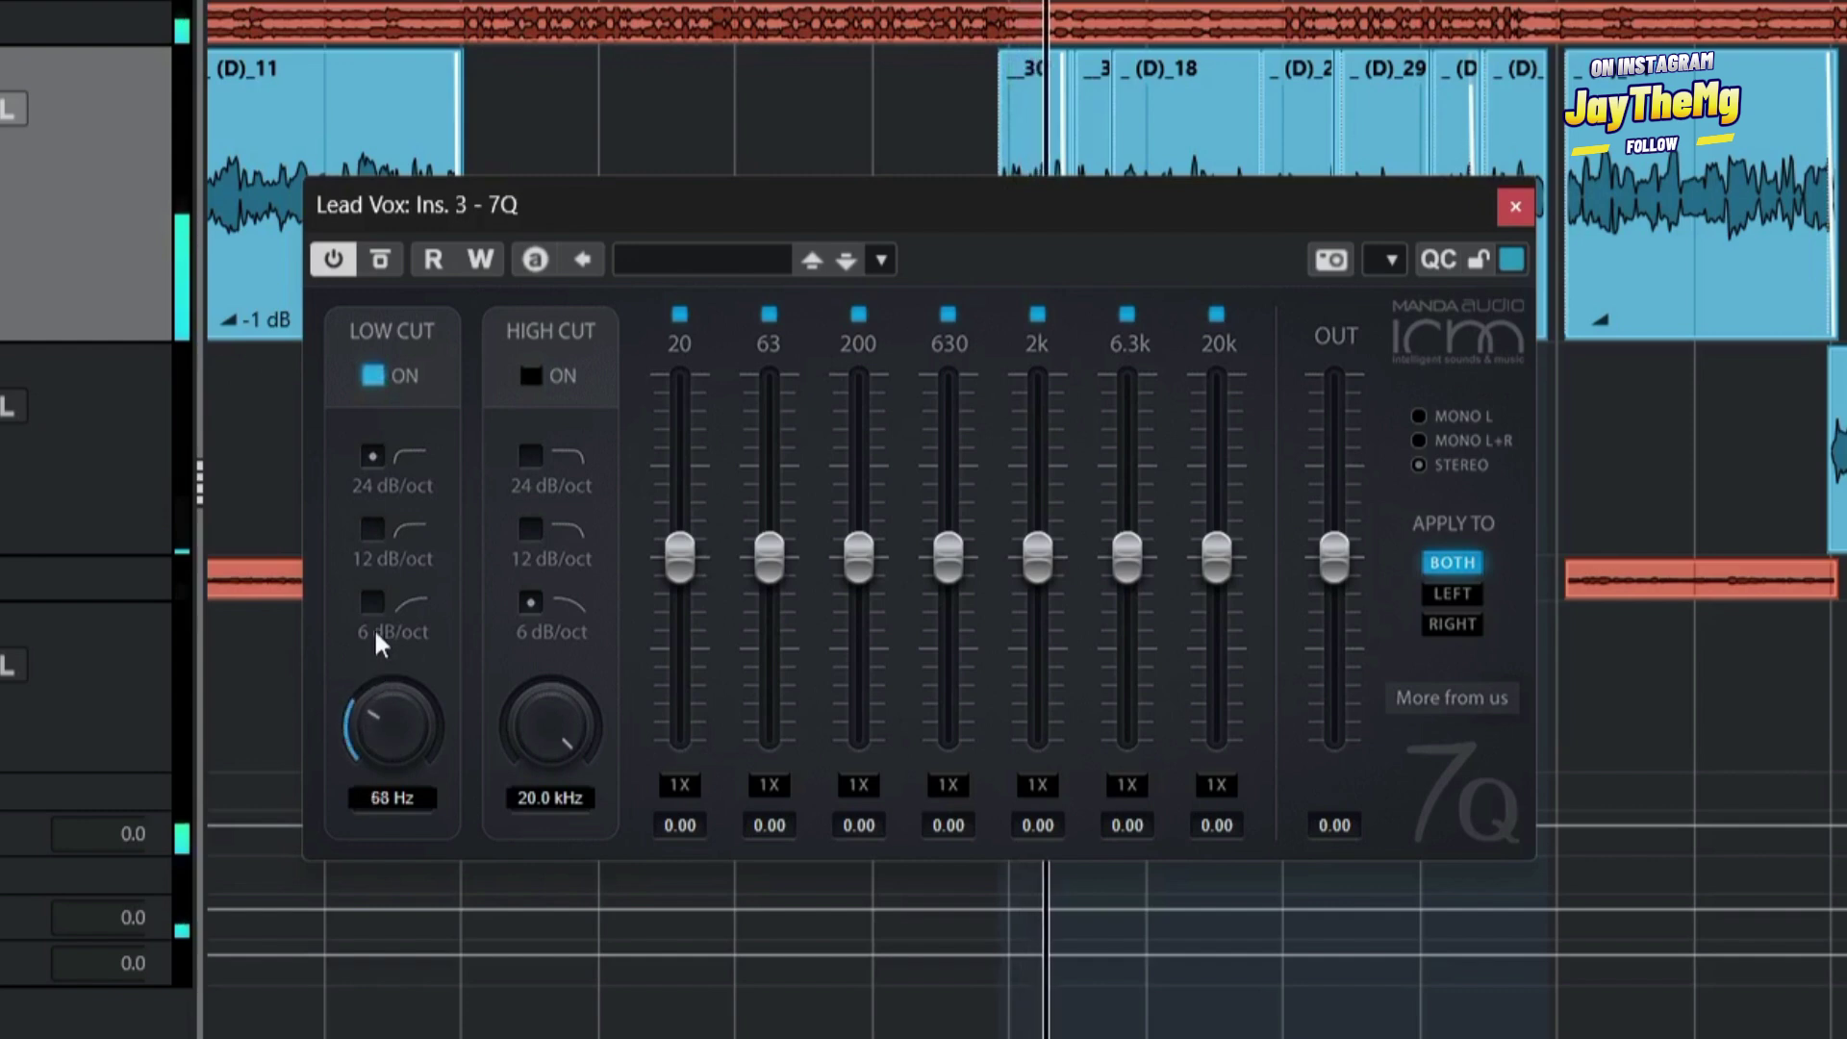
left_click_drag(388, 414, 378, 624)
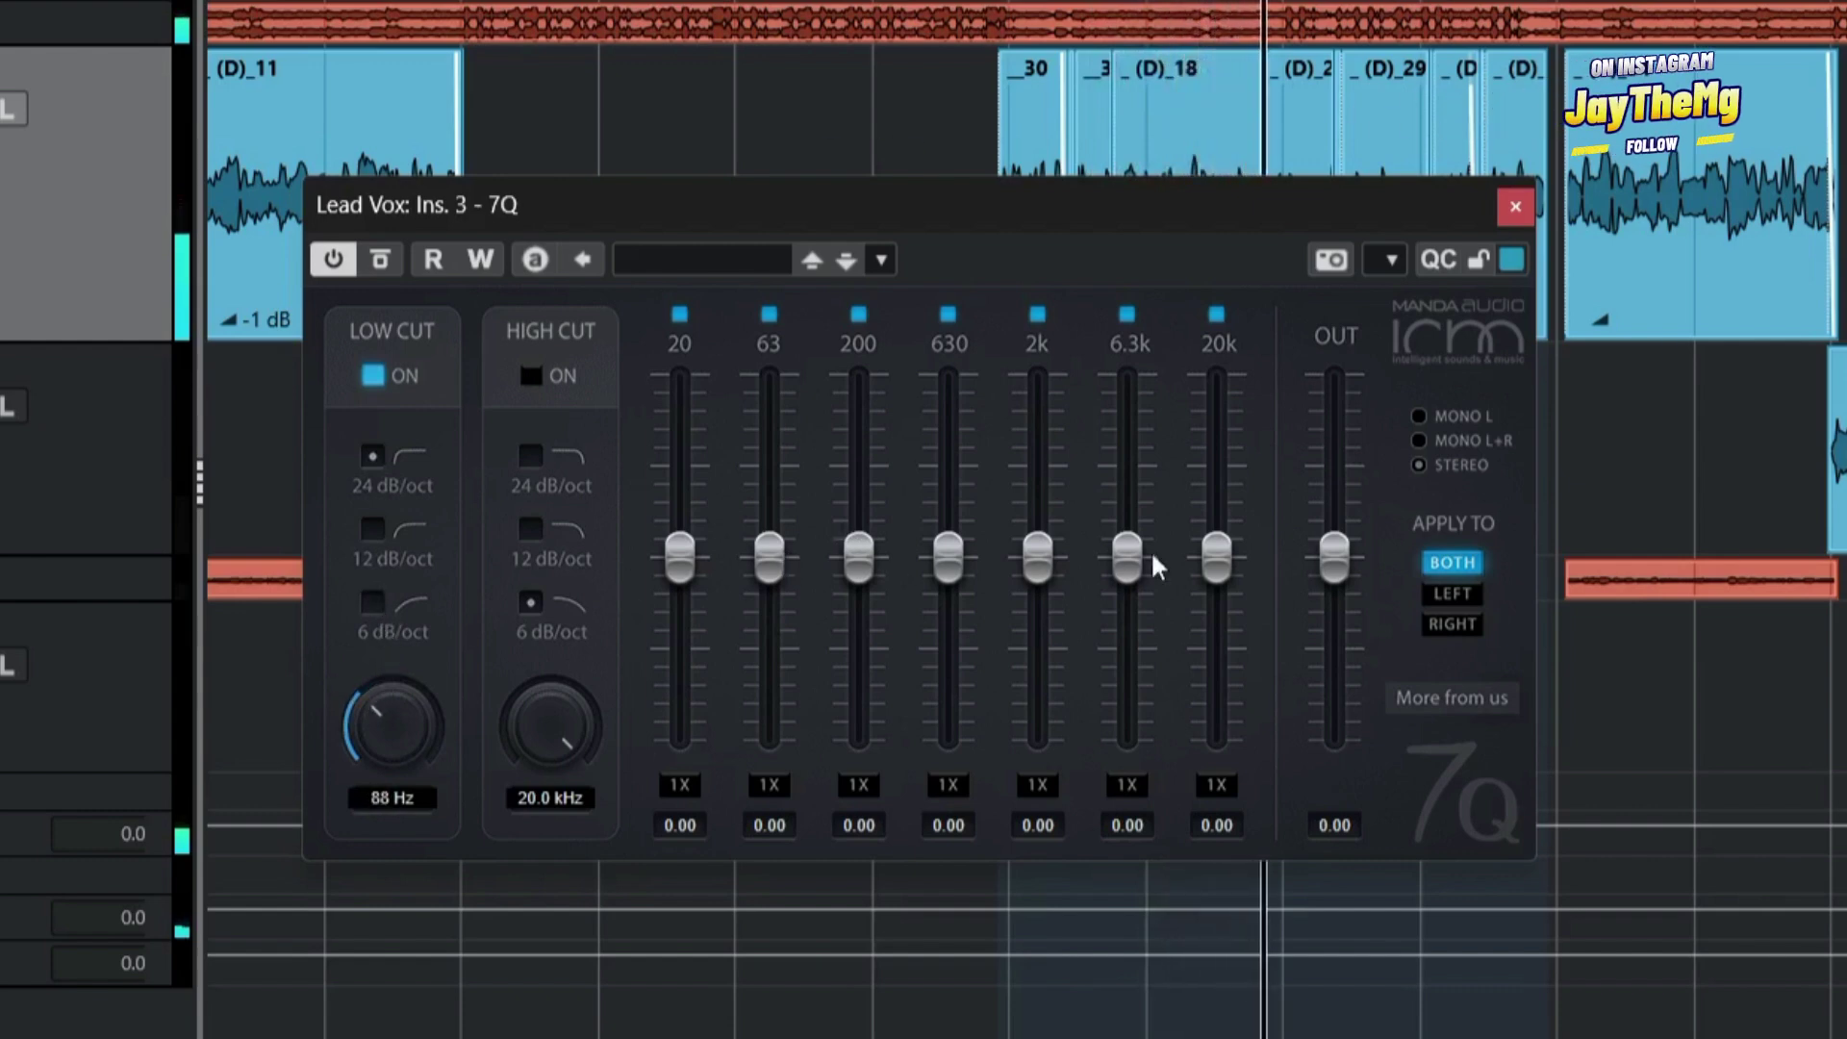
Set the faders: 20k to 3.67, 6.3k to 2.75, 20 Hz to -8.25, 63 Hz to -1.75.
left_click_drag(1215, 577, 1231, 500)
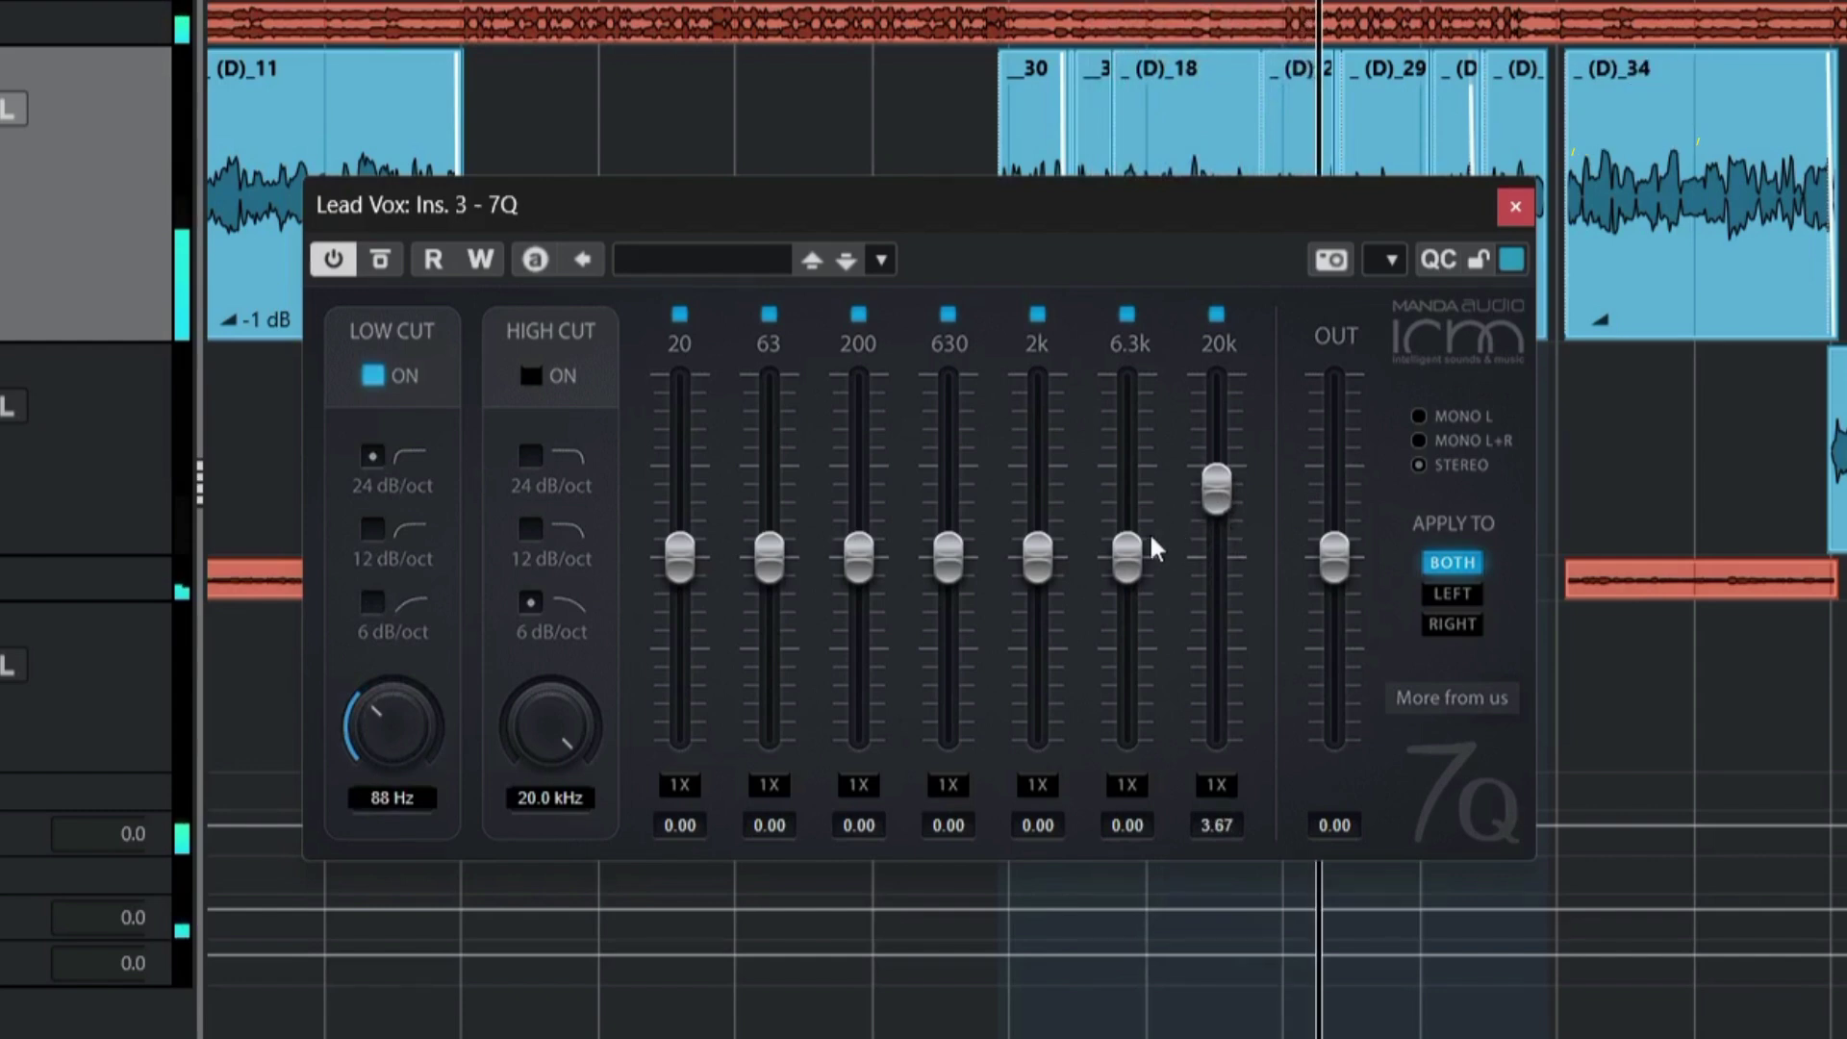
left_click_drag(1131, 553, 1127, 545)
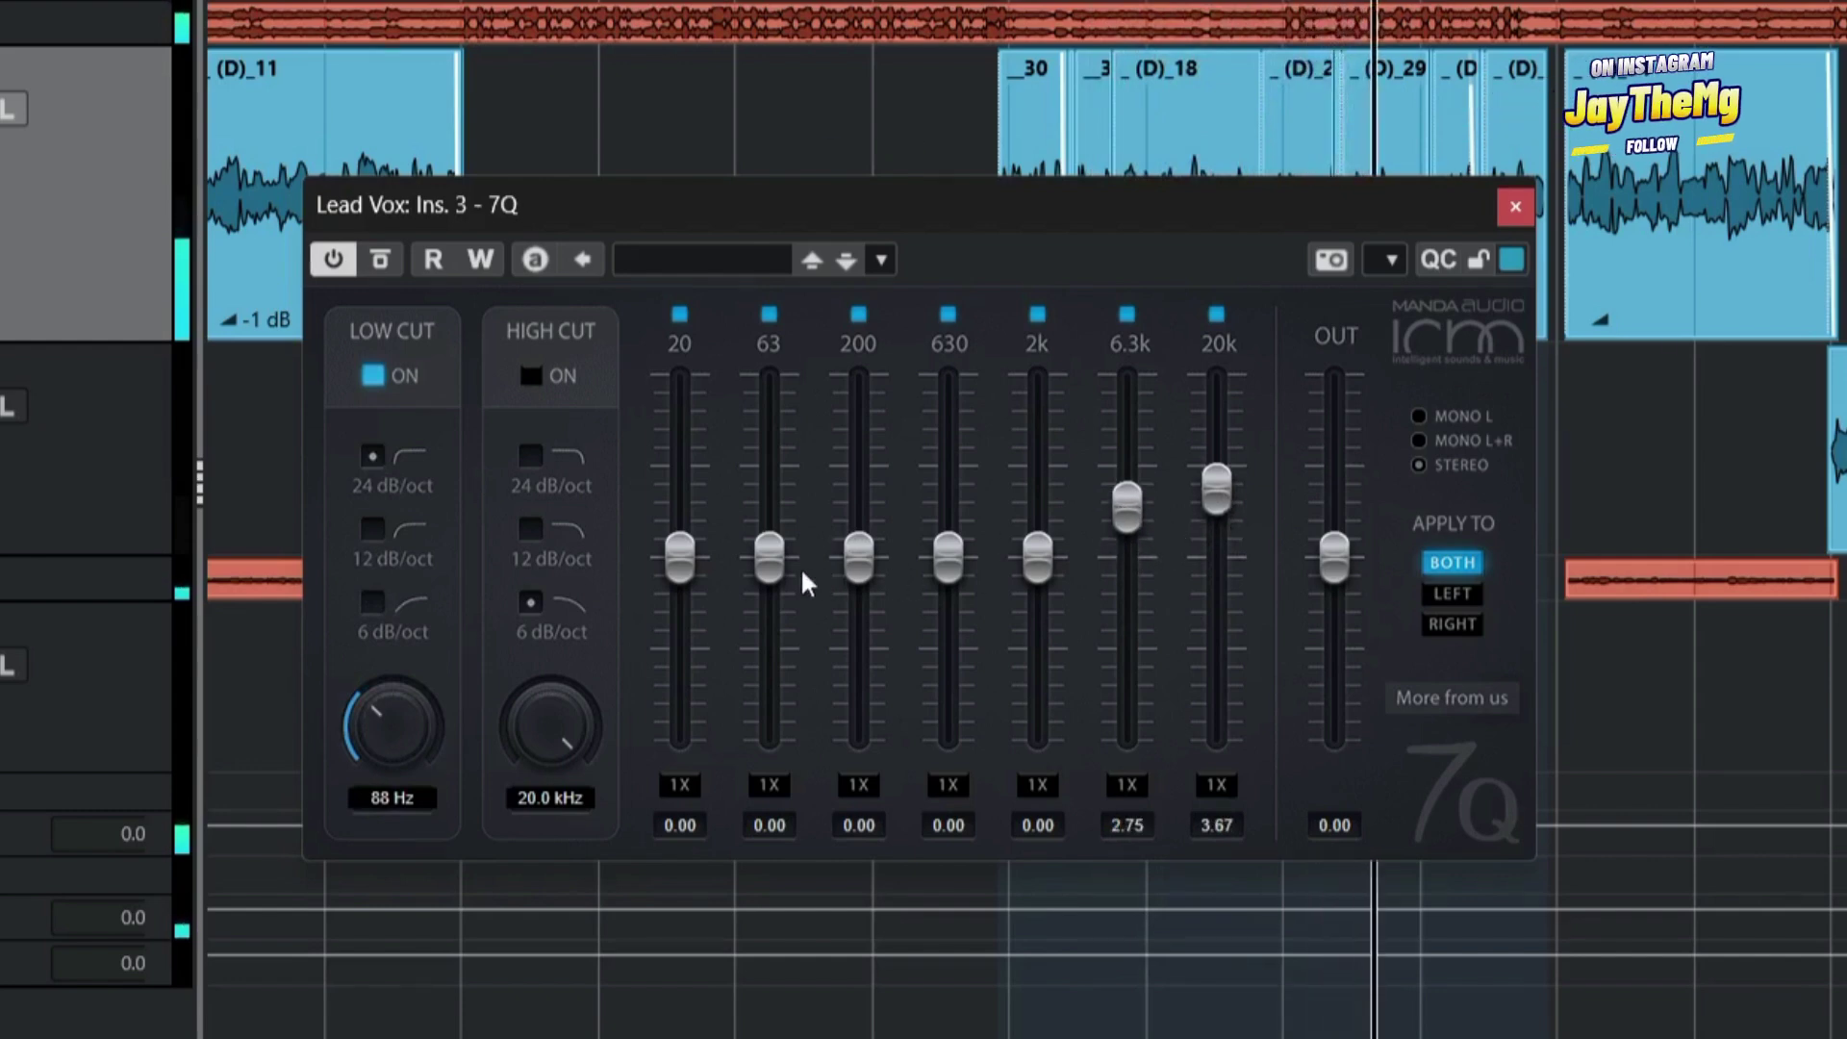
left_click_drag(689, 554, 692, 659)
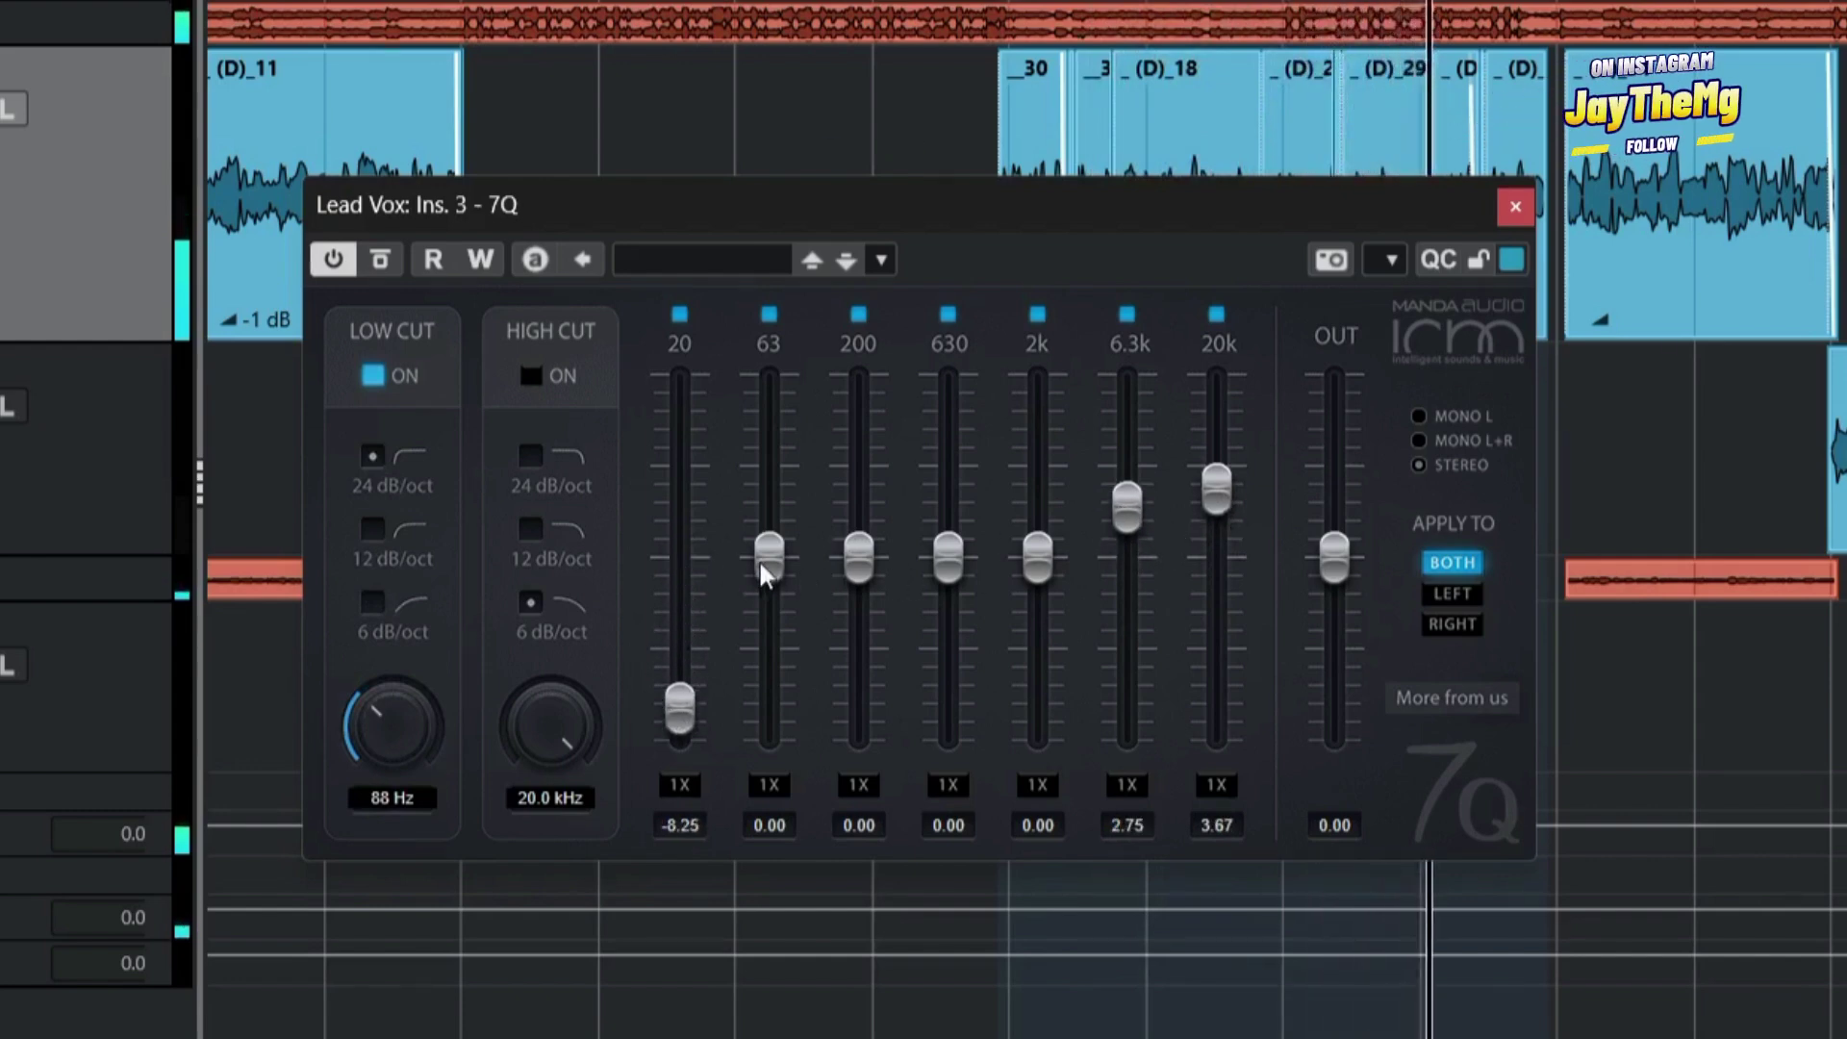
left_click_drag(759, 563, 860, 519)
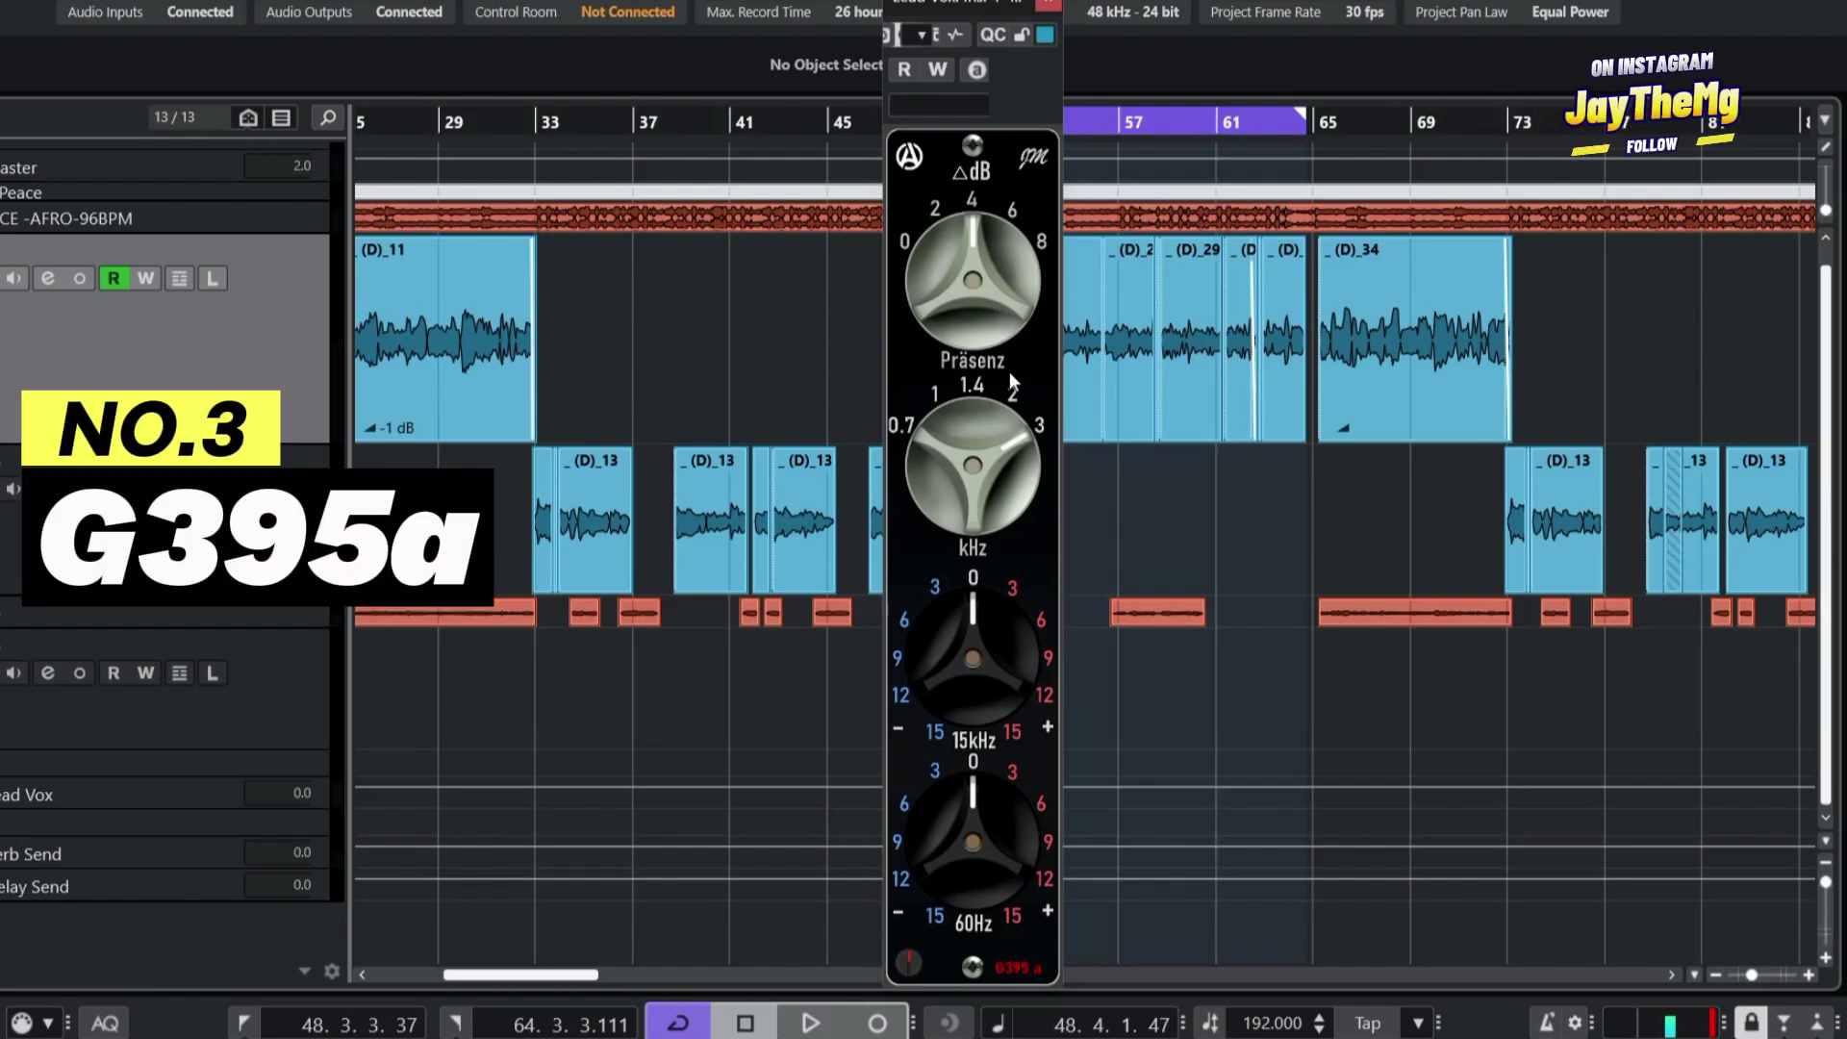
Set G395a's kHz knob to 1.4, then audition the 60Hz band during playback and reset it to 0 dB.
left_click_drag(1008, 371, 981, 811)
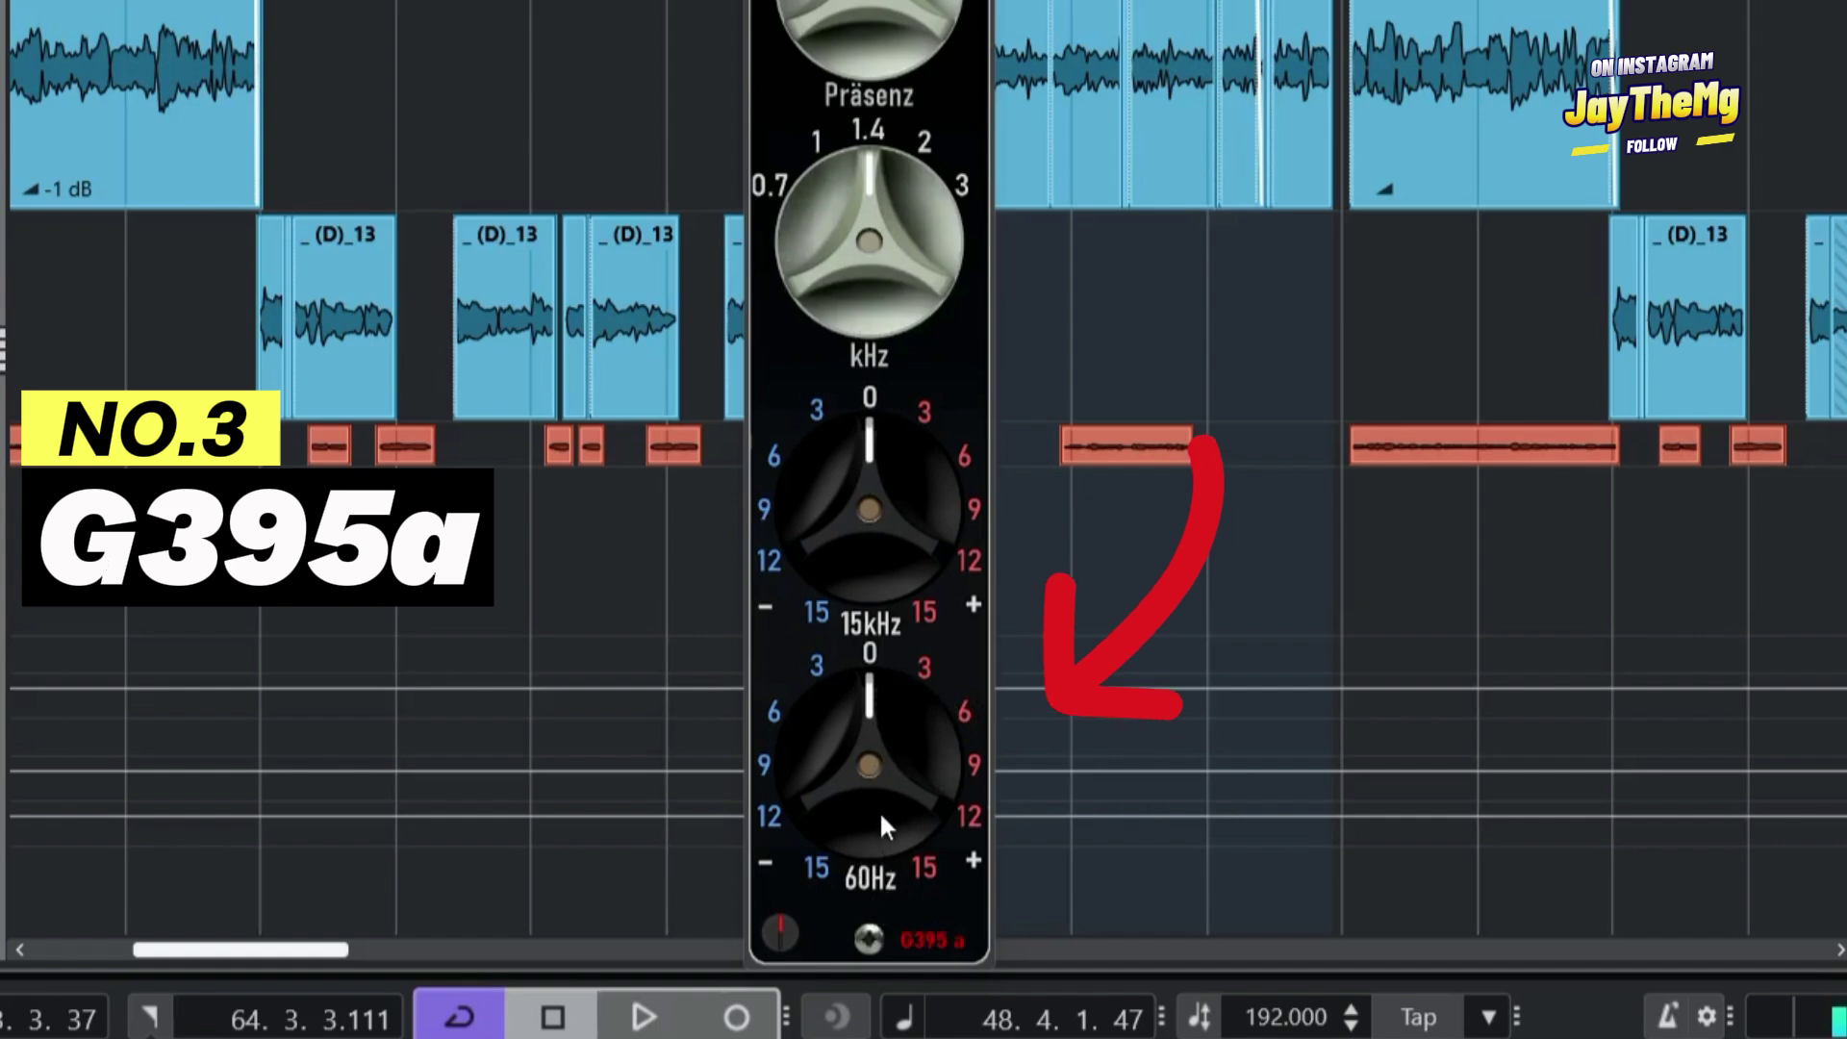
mouse_move(890, 767)
left_mouse_down()
mouse_move(891, 664)
mouse_move(897, 759)
left_mouse_up()
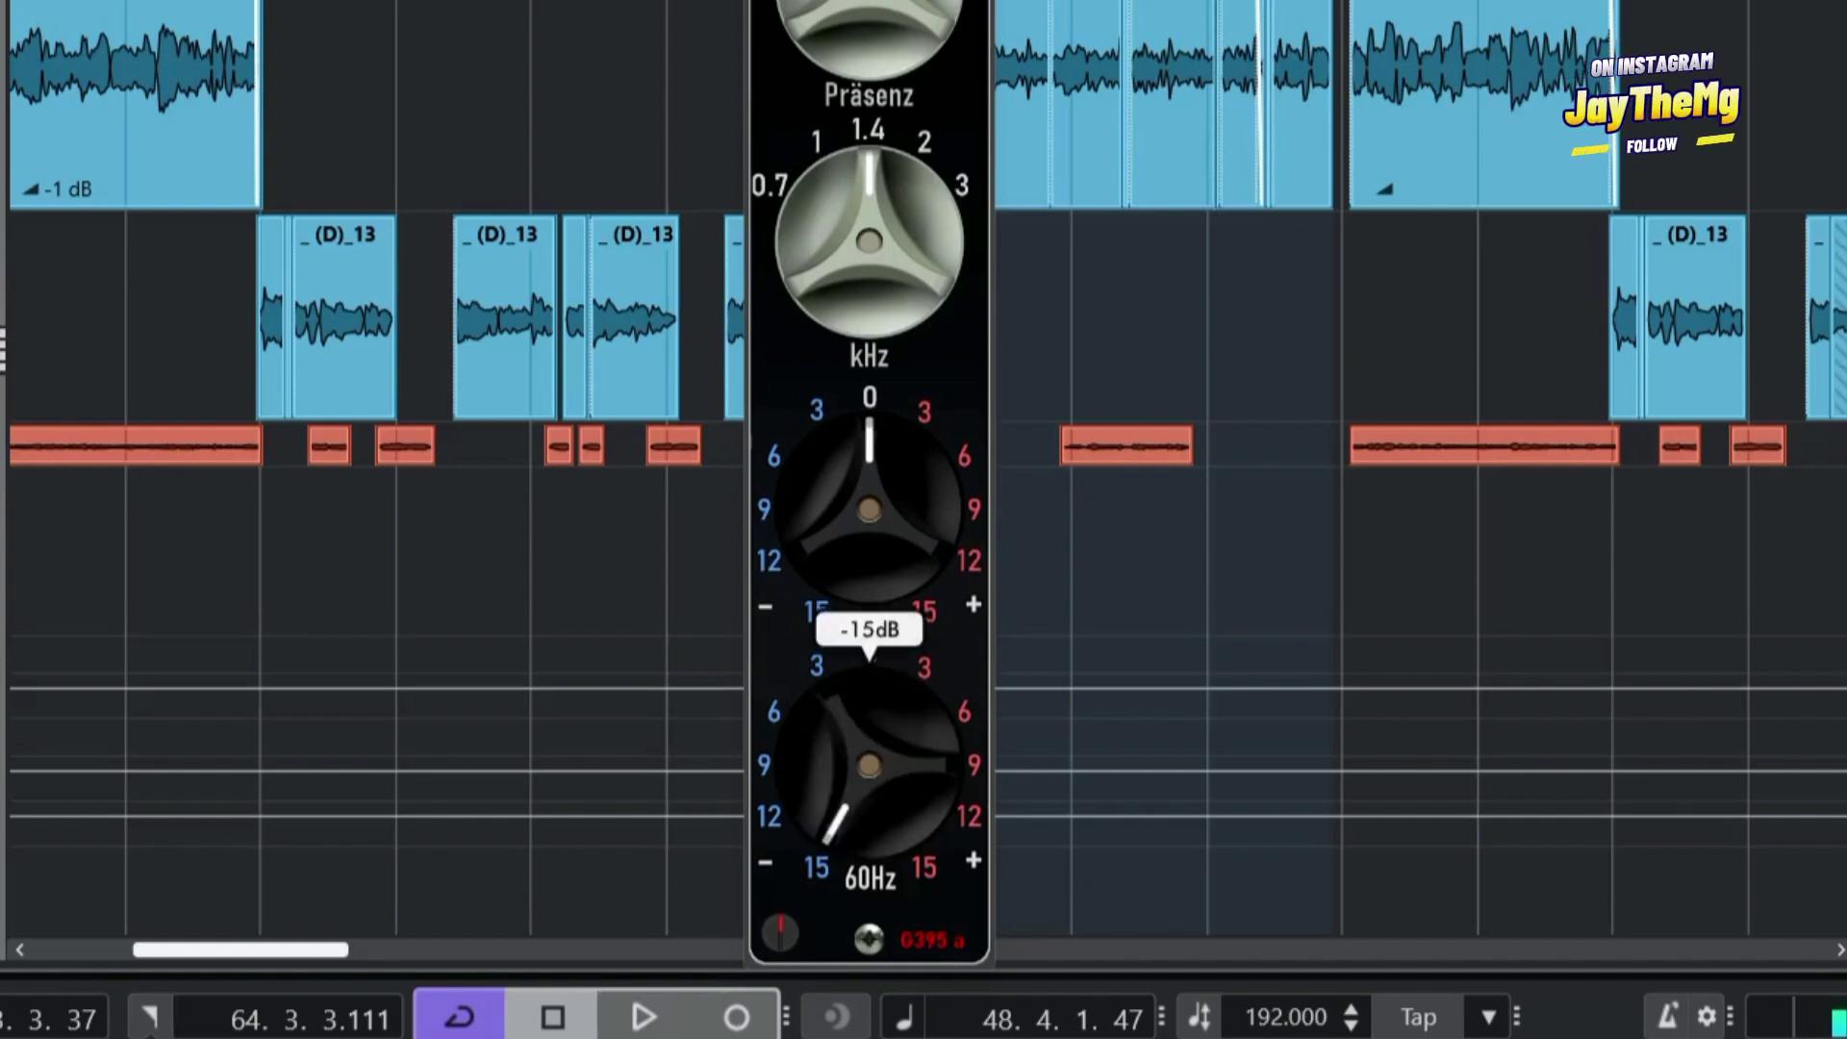
left_click_drag(897, 759, 897, 712)
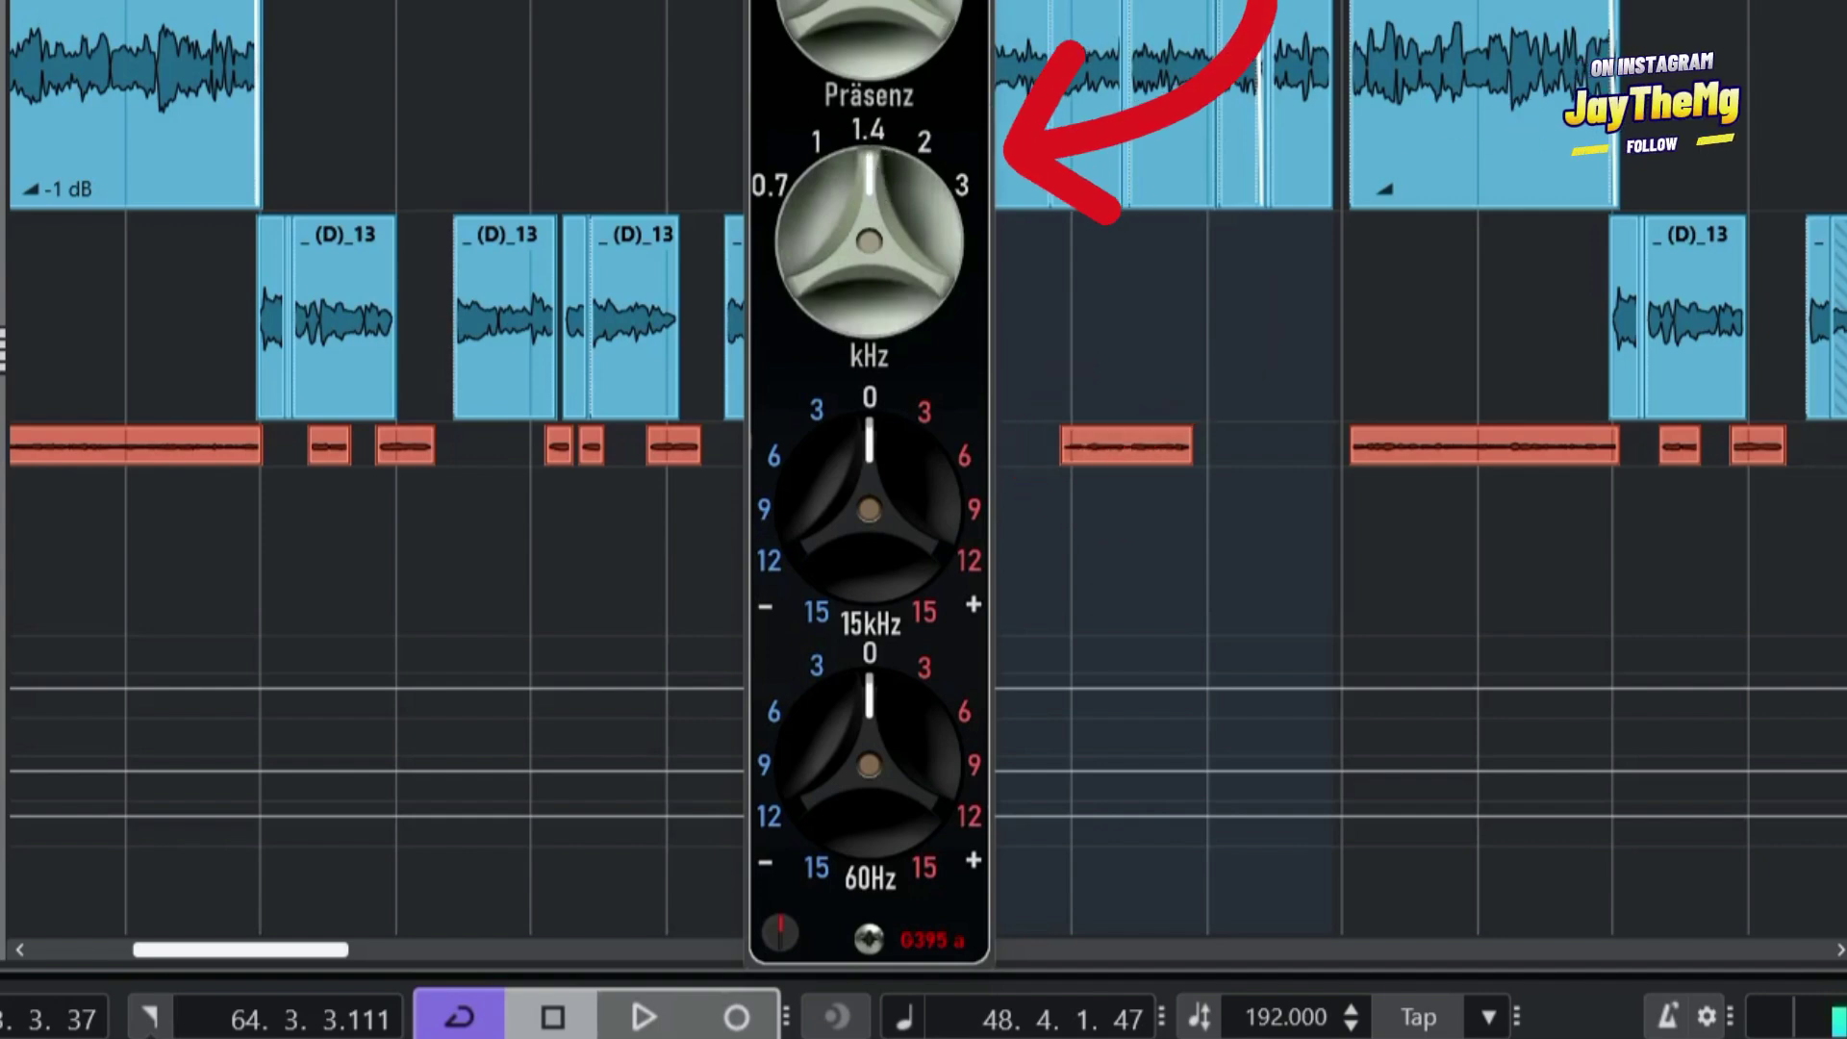
key("space")
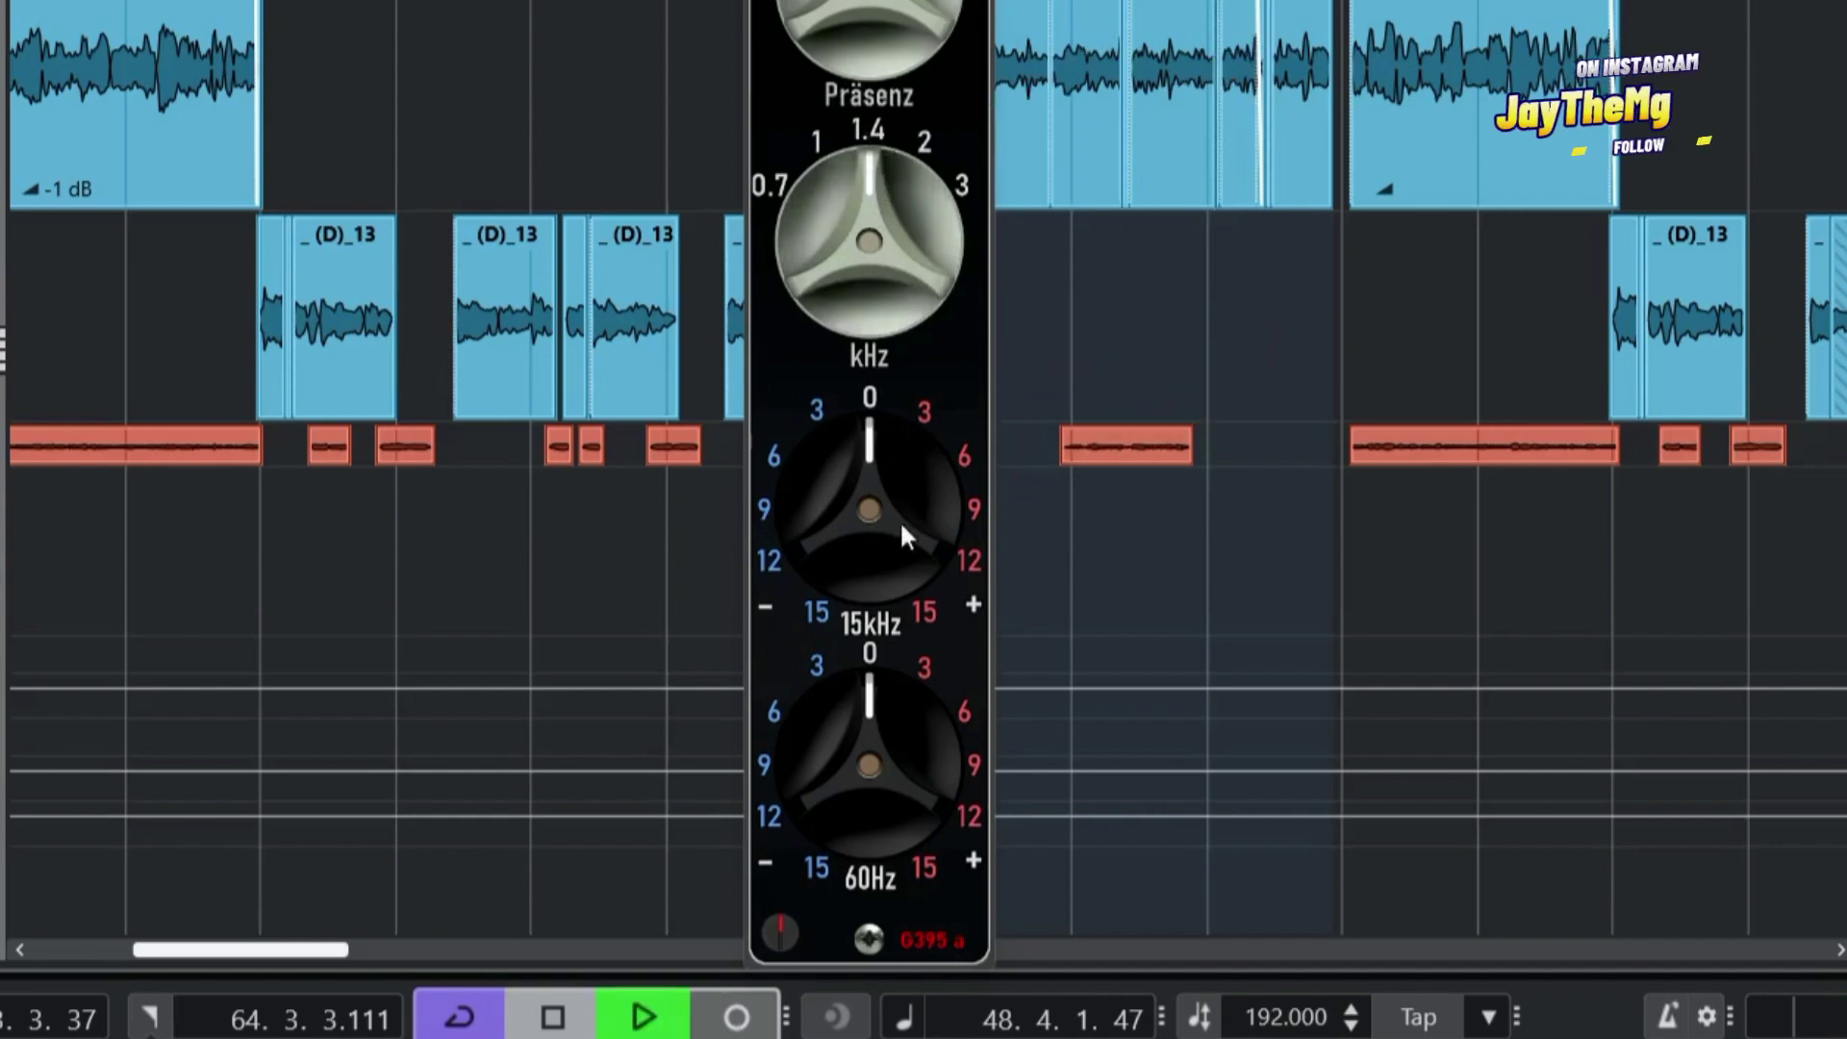
mouse_move(864, 743)
left_mouse_down()
mouse_move(864, 694)
mouse_move(864, 743)
left_mouse_up()
left_click(864, 742, "ctrl")
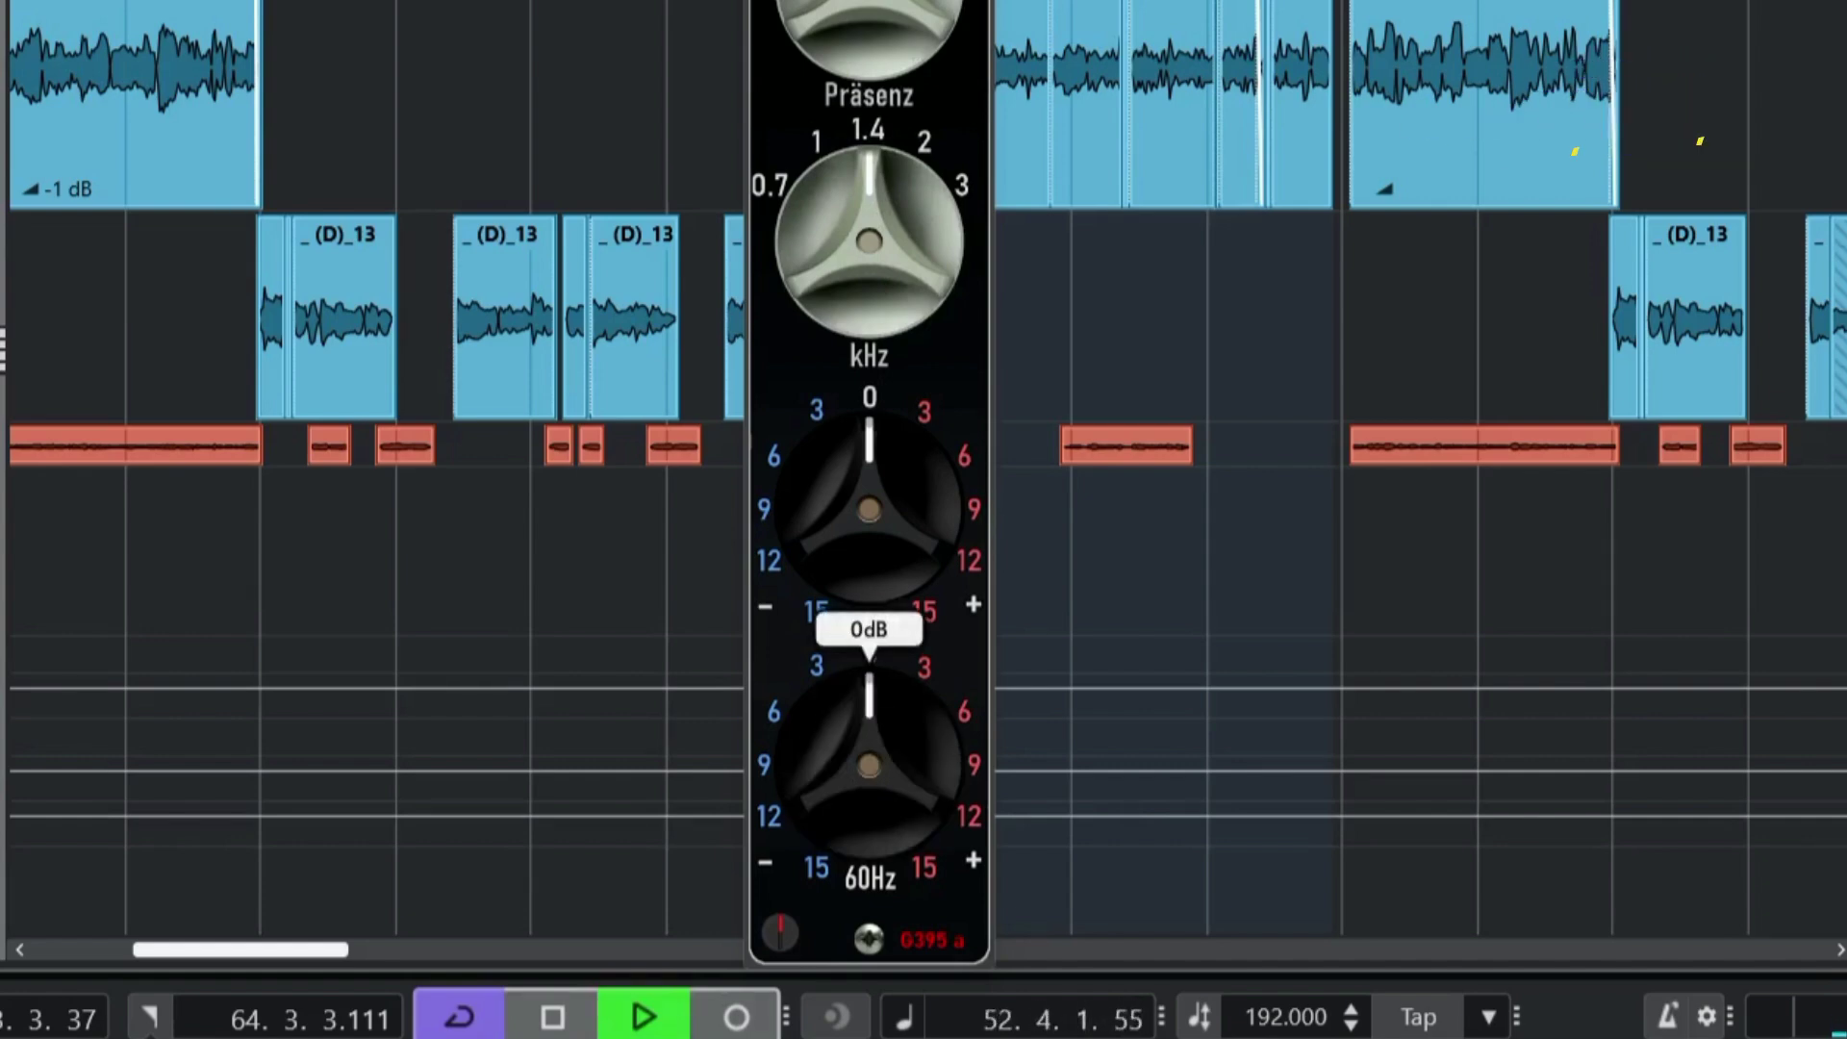
Boost the 15kHz band by 3 dB and settle the Präsenz boost at 4 dB.
left_click_drag(873, 535, 874, 487)
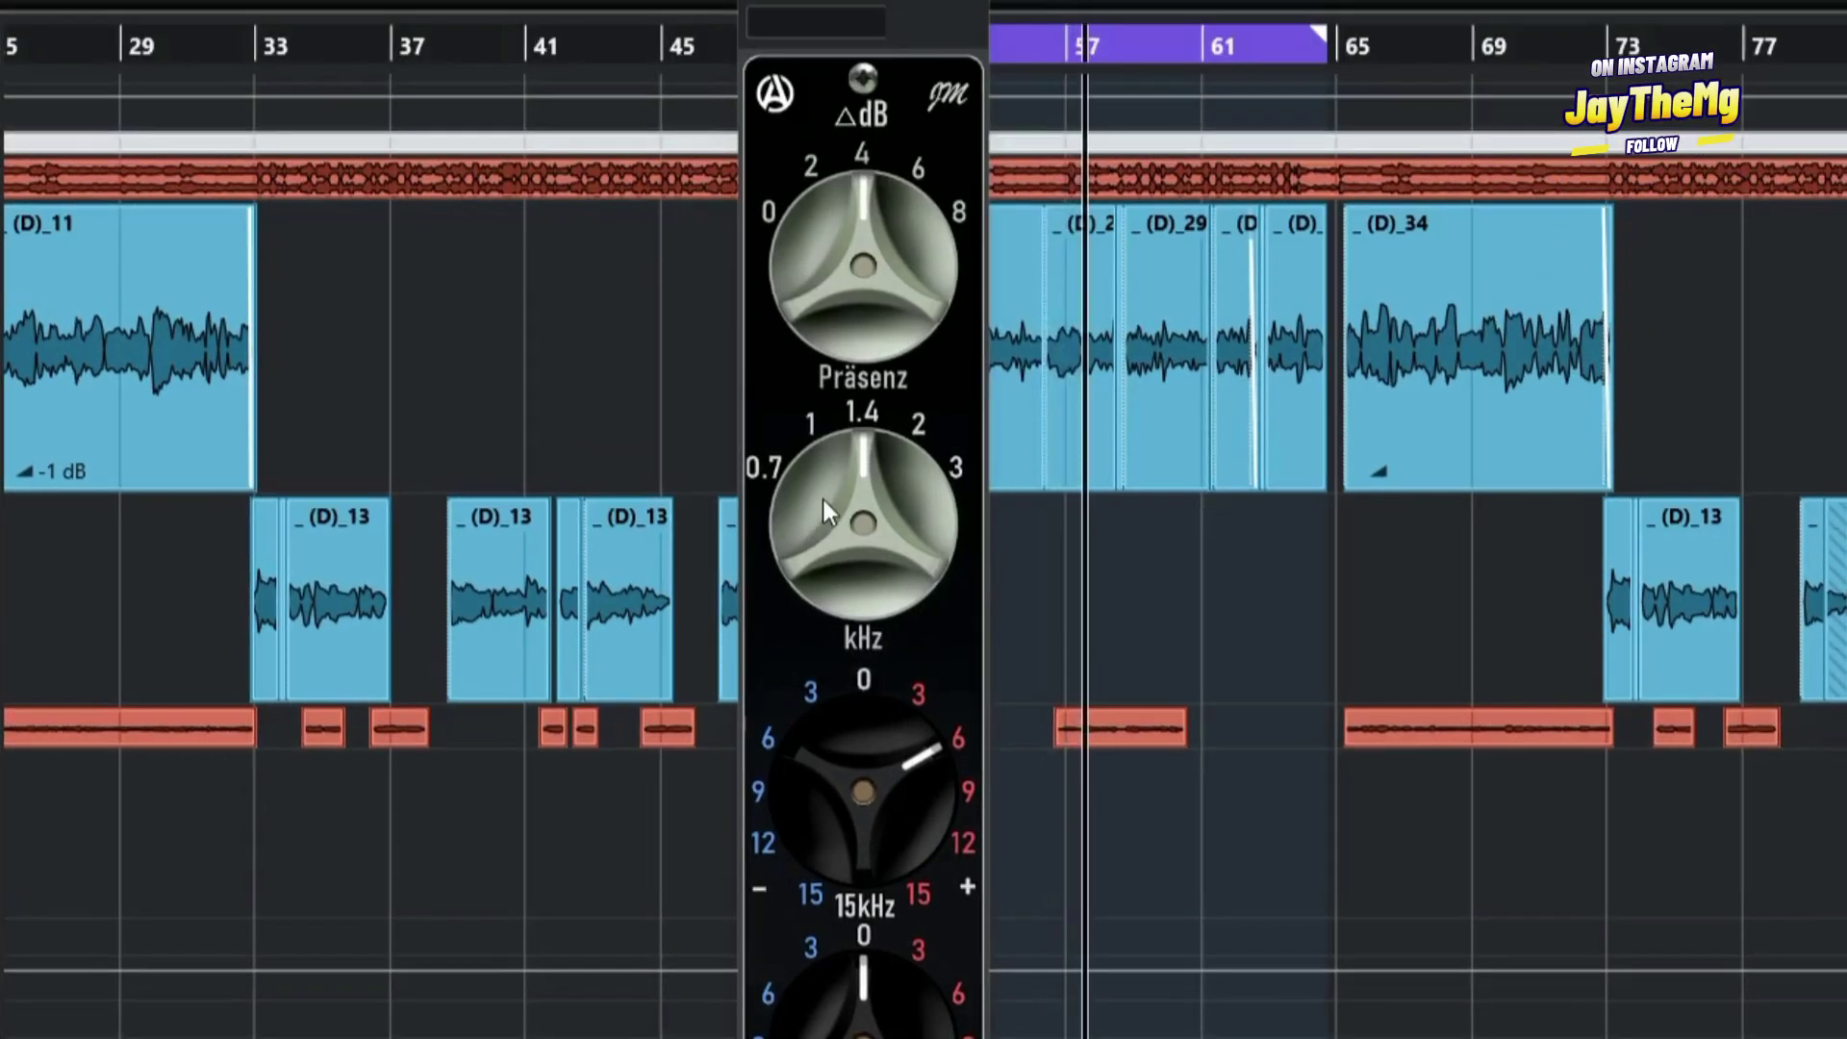
mouse_move(863, 270)
left_mouse_down()
mouse_move(863, 231)
mouse_move(863, 252)
left_mouse_up()
left_click_drag(879, 684, 883, 690)
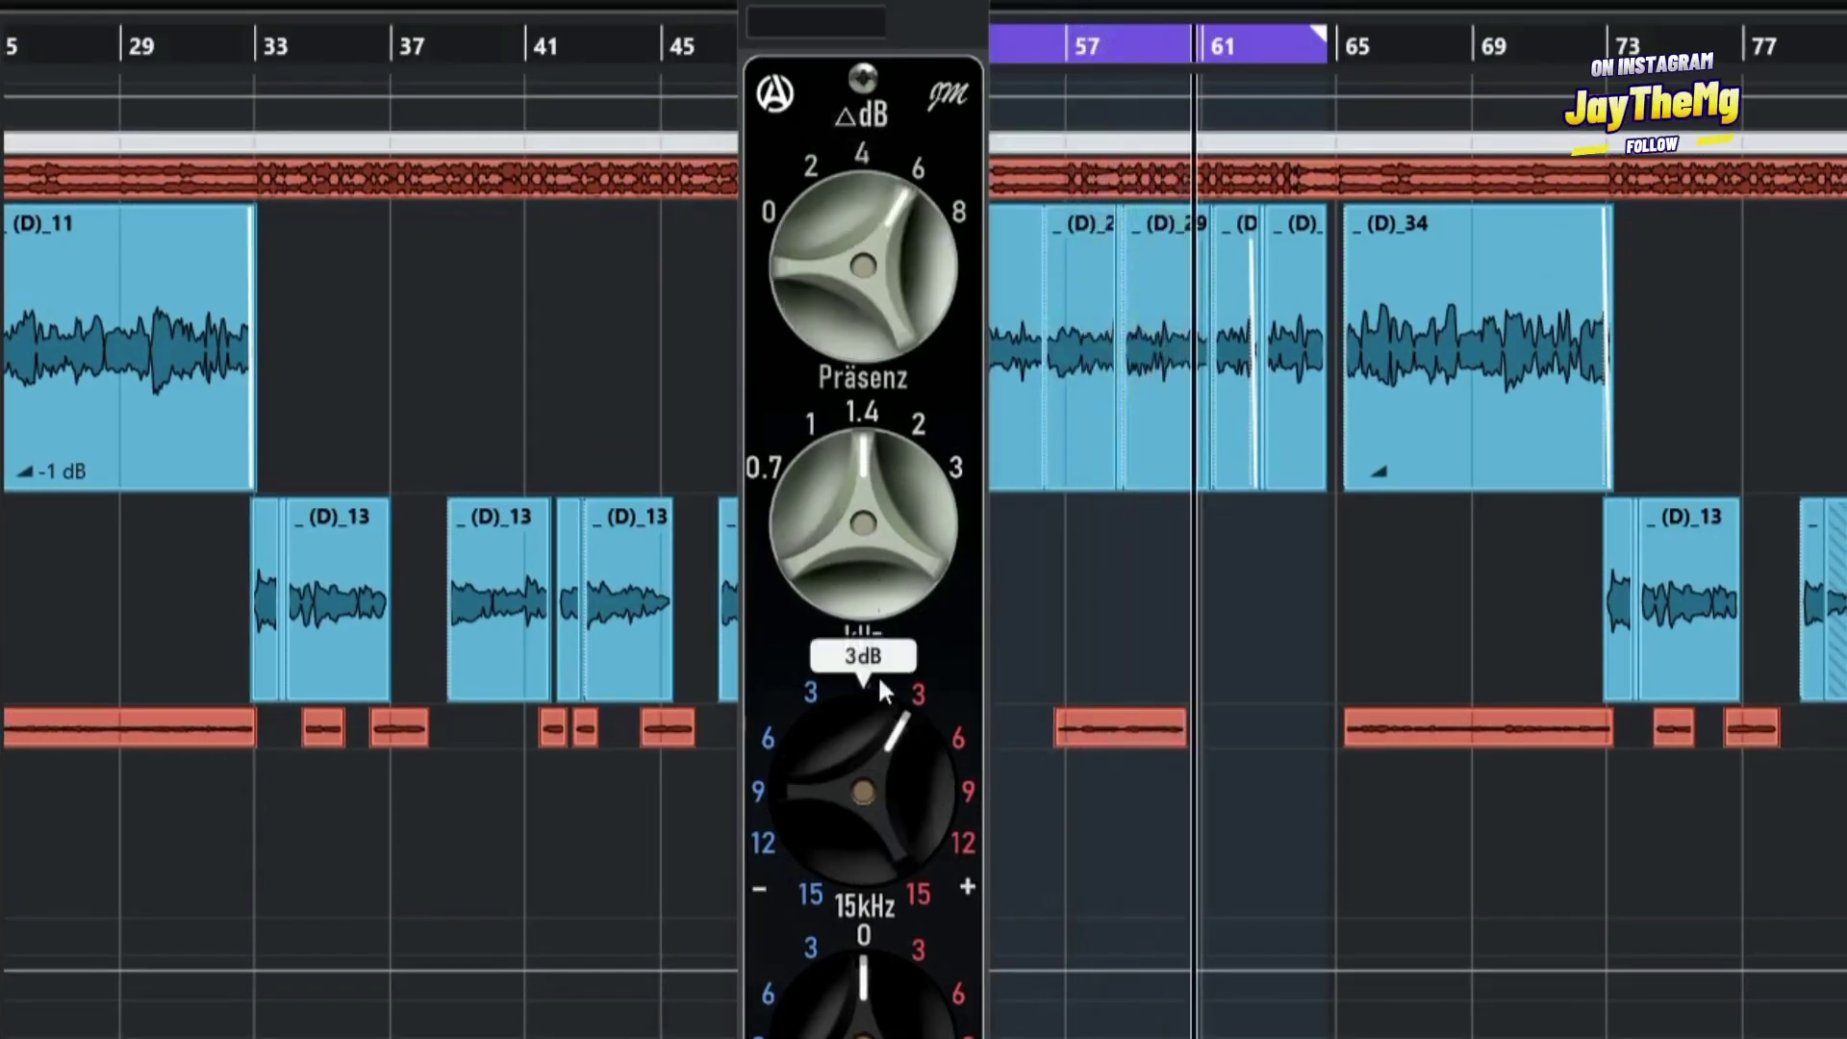
left_click_drag(862, 268, 863, 258)
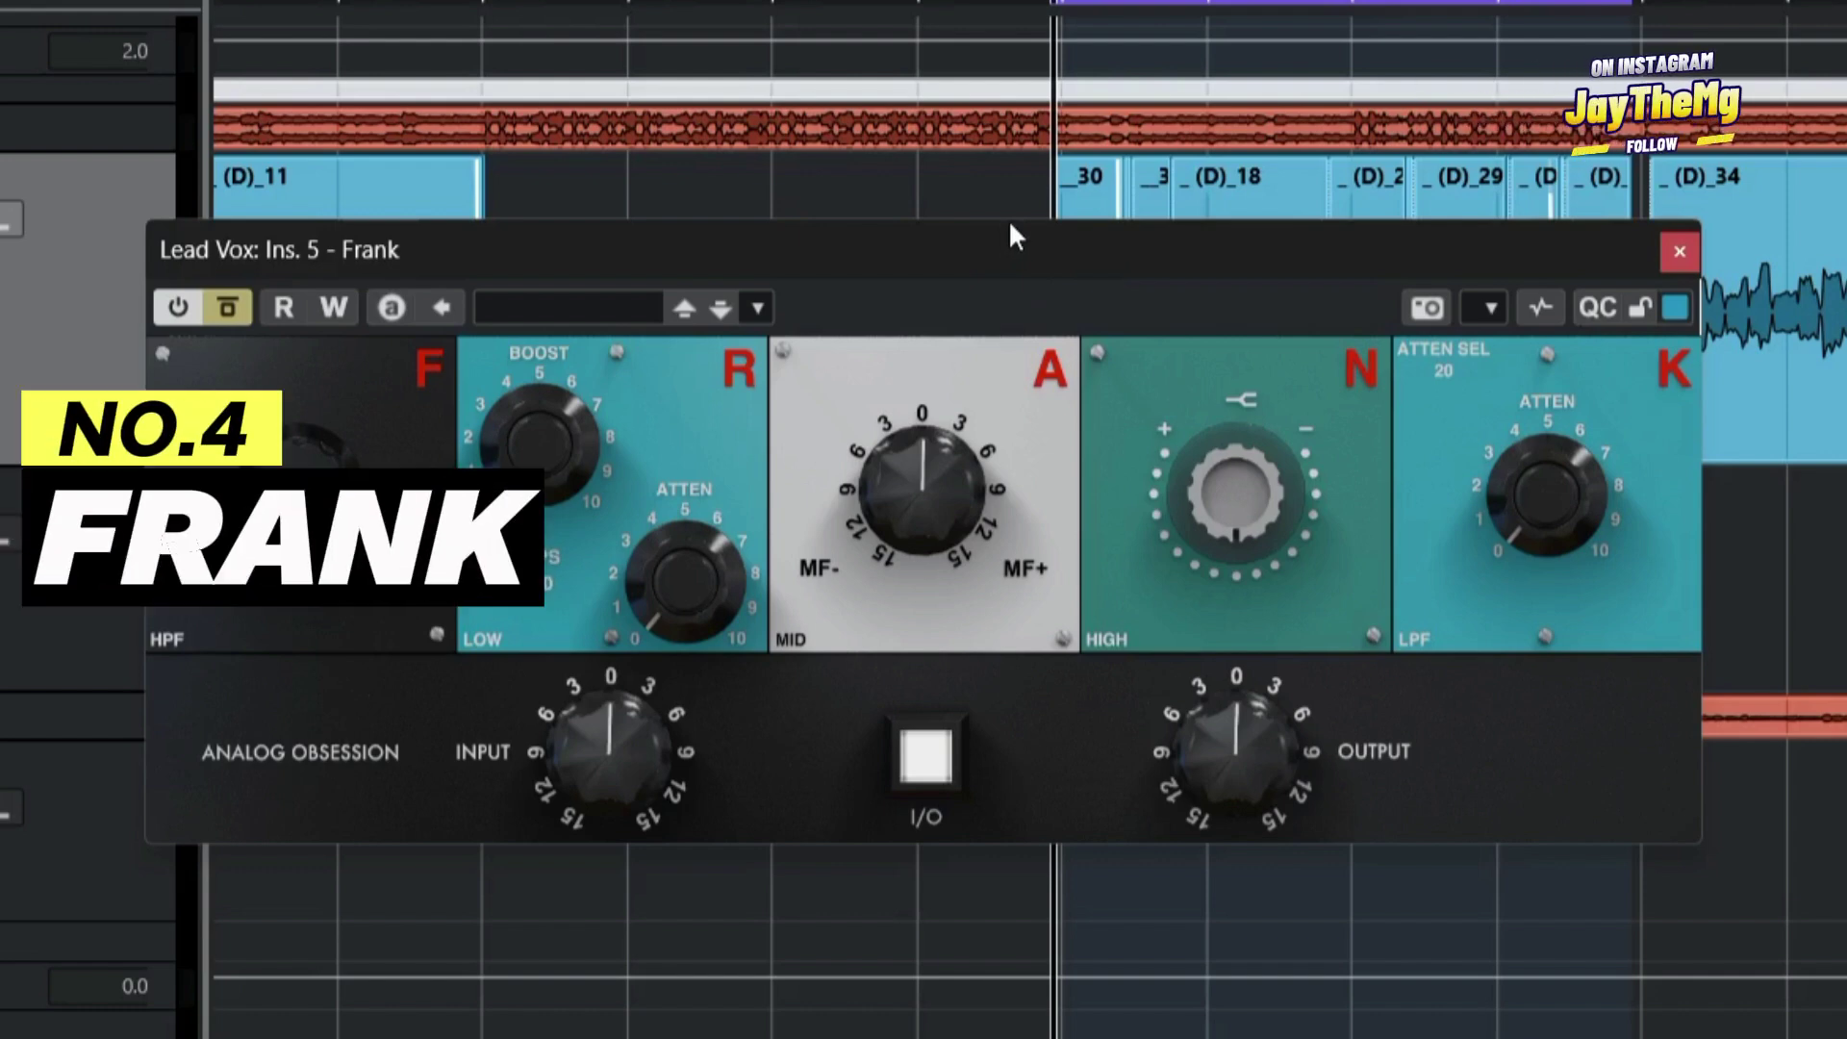
Un-bypass Frank and, during playback, cut 9 dB at 50 Hz and boost the mids and highs.
left_click(227, 321)
key("space")
mouse_move(298, 523)
left_mouse_down()
mouse_move(299, 452)
mouse_move(300, 558)
left_mouse_up()
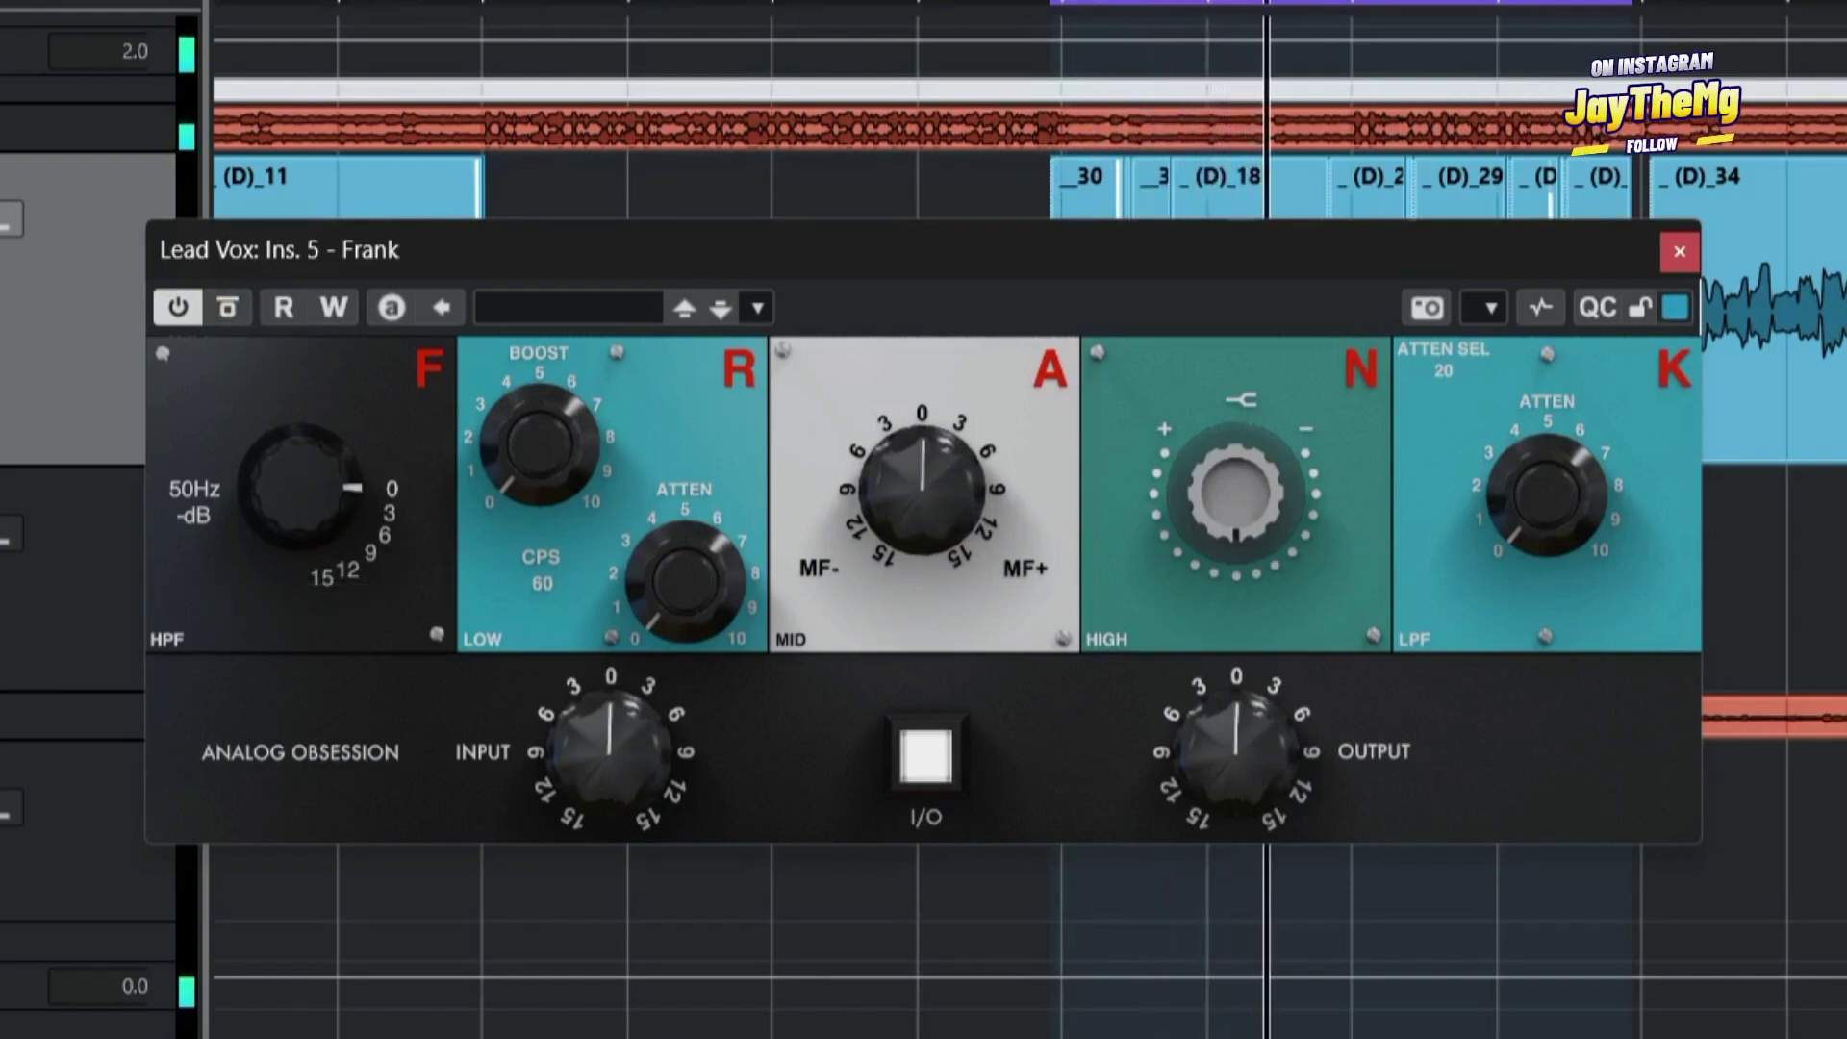
mouse_move(922, 491)
left_mouse_down()
mouse_move(921, 433)
mouse_move(922, 548)
mouse_move(922, 490)
left_mouse_up()
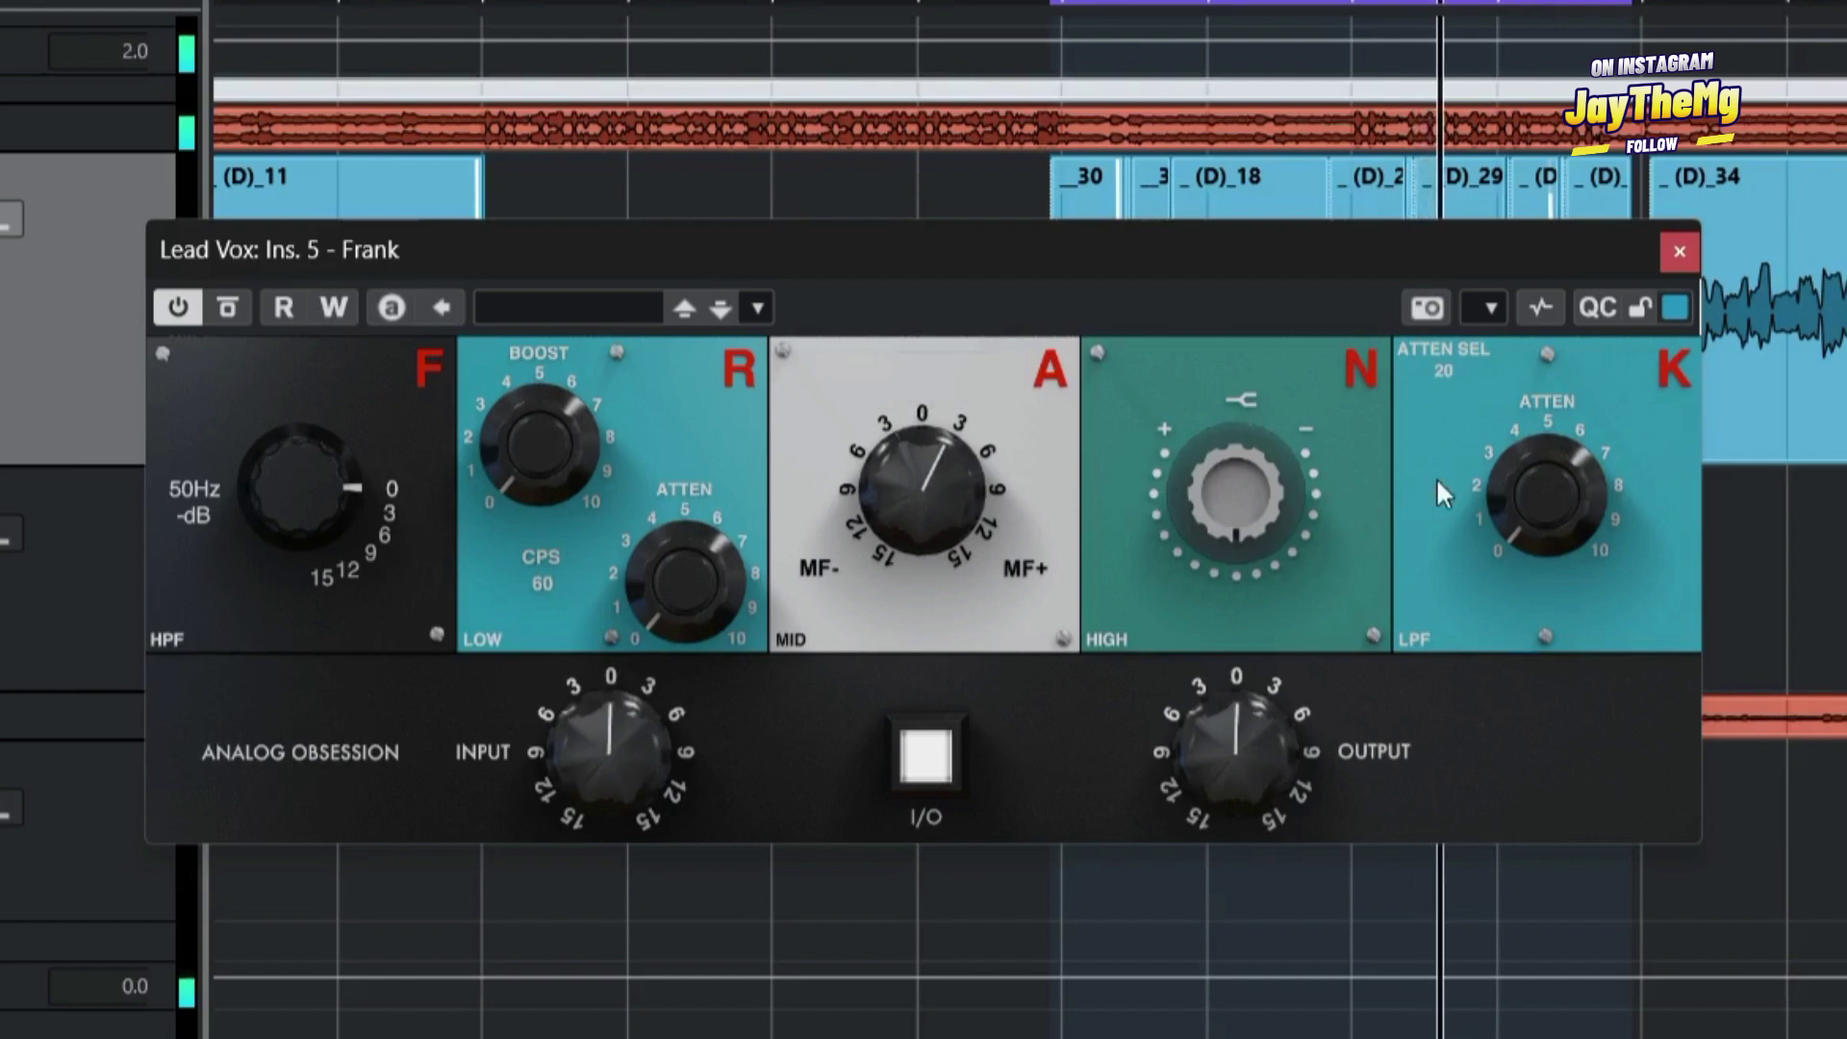
left_click_drag(1171, 510, 1214, 529)
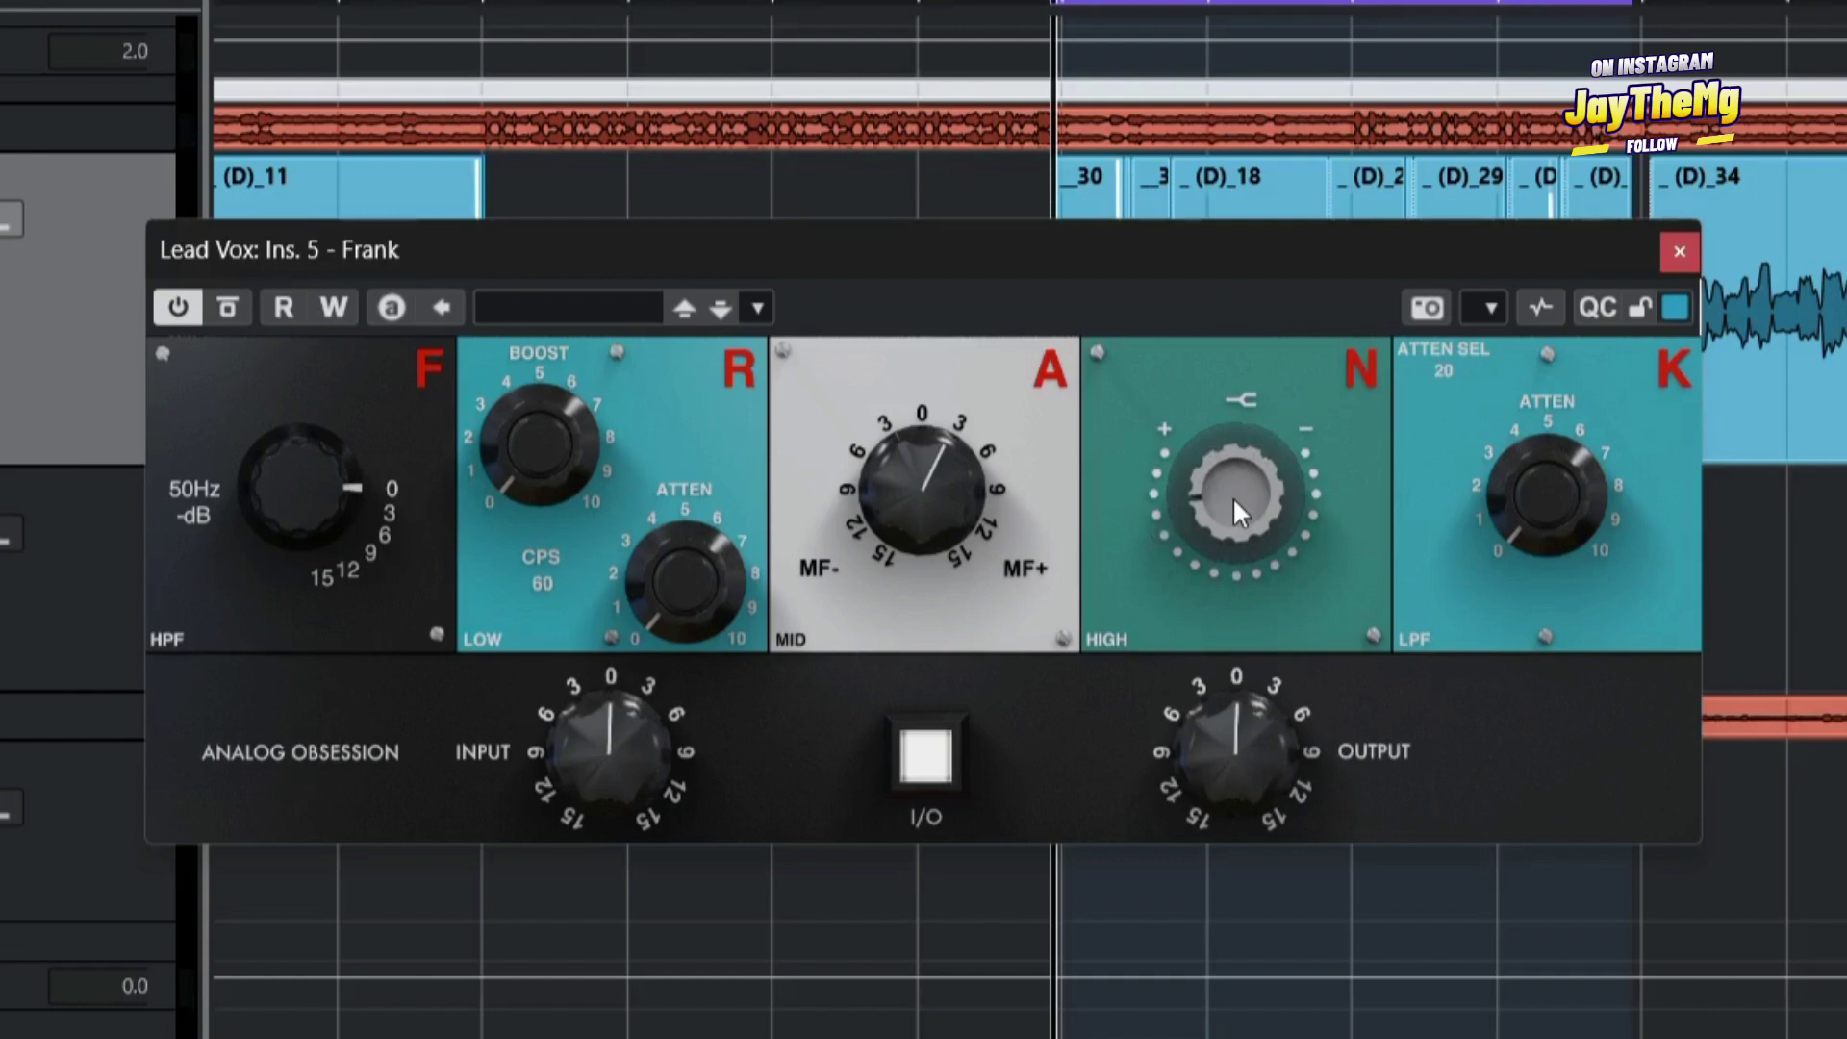
Settle Frank's HIGH at about 10 dB, K ATTEN at 3.2 dB and MID at 4.1 dB.
left_click_drag(1232, 496, 1233, 473)
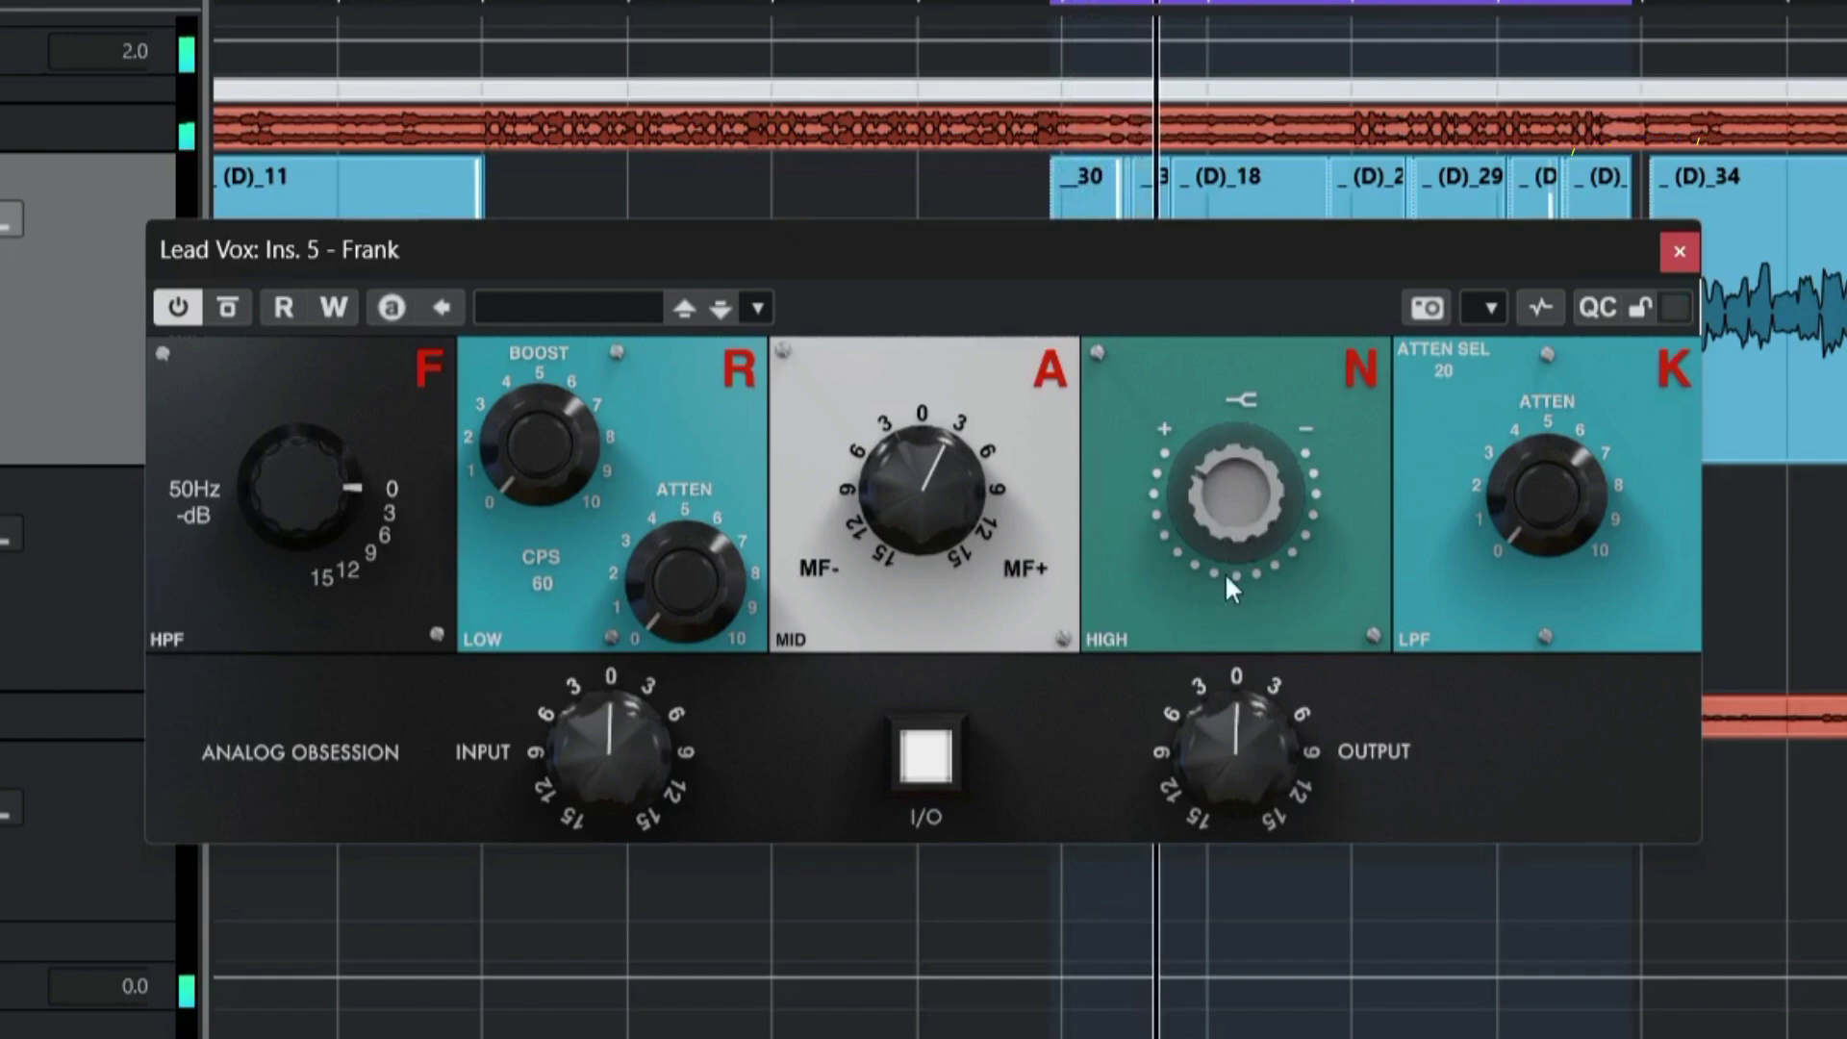
left_click_drag(1236, 493, 1235, 531)
left_click_drag(1546, 494, 1546, 472)
left_click_drag(1232, 512, 1225, 499)
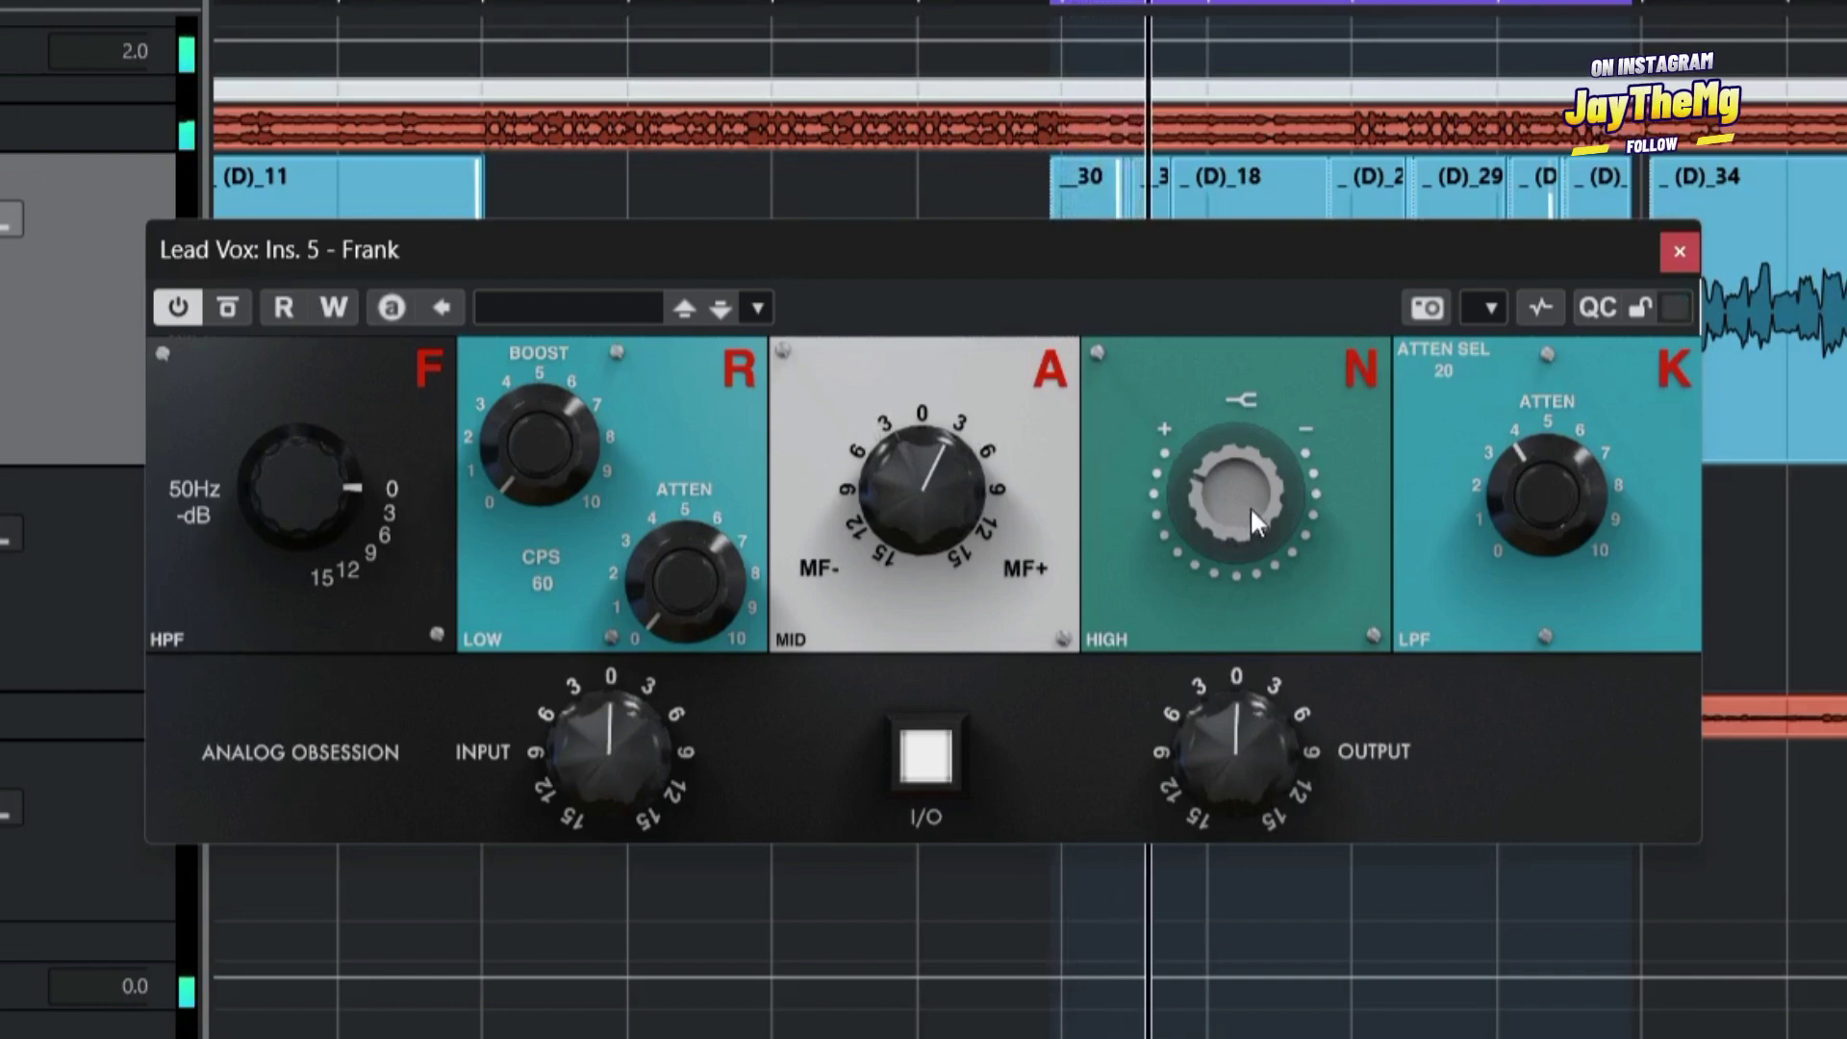
left_click_drag(1249, 506, 1250, 513)
left_click_drag(1568, 471, 1568, 481)
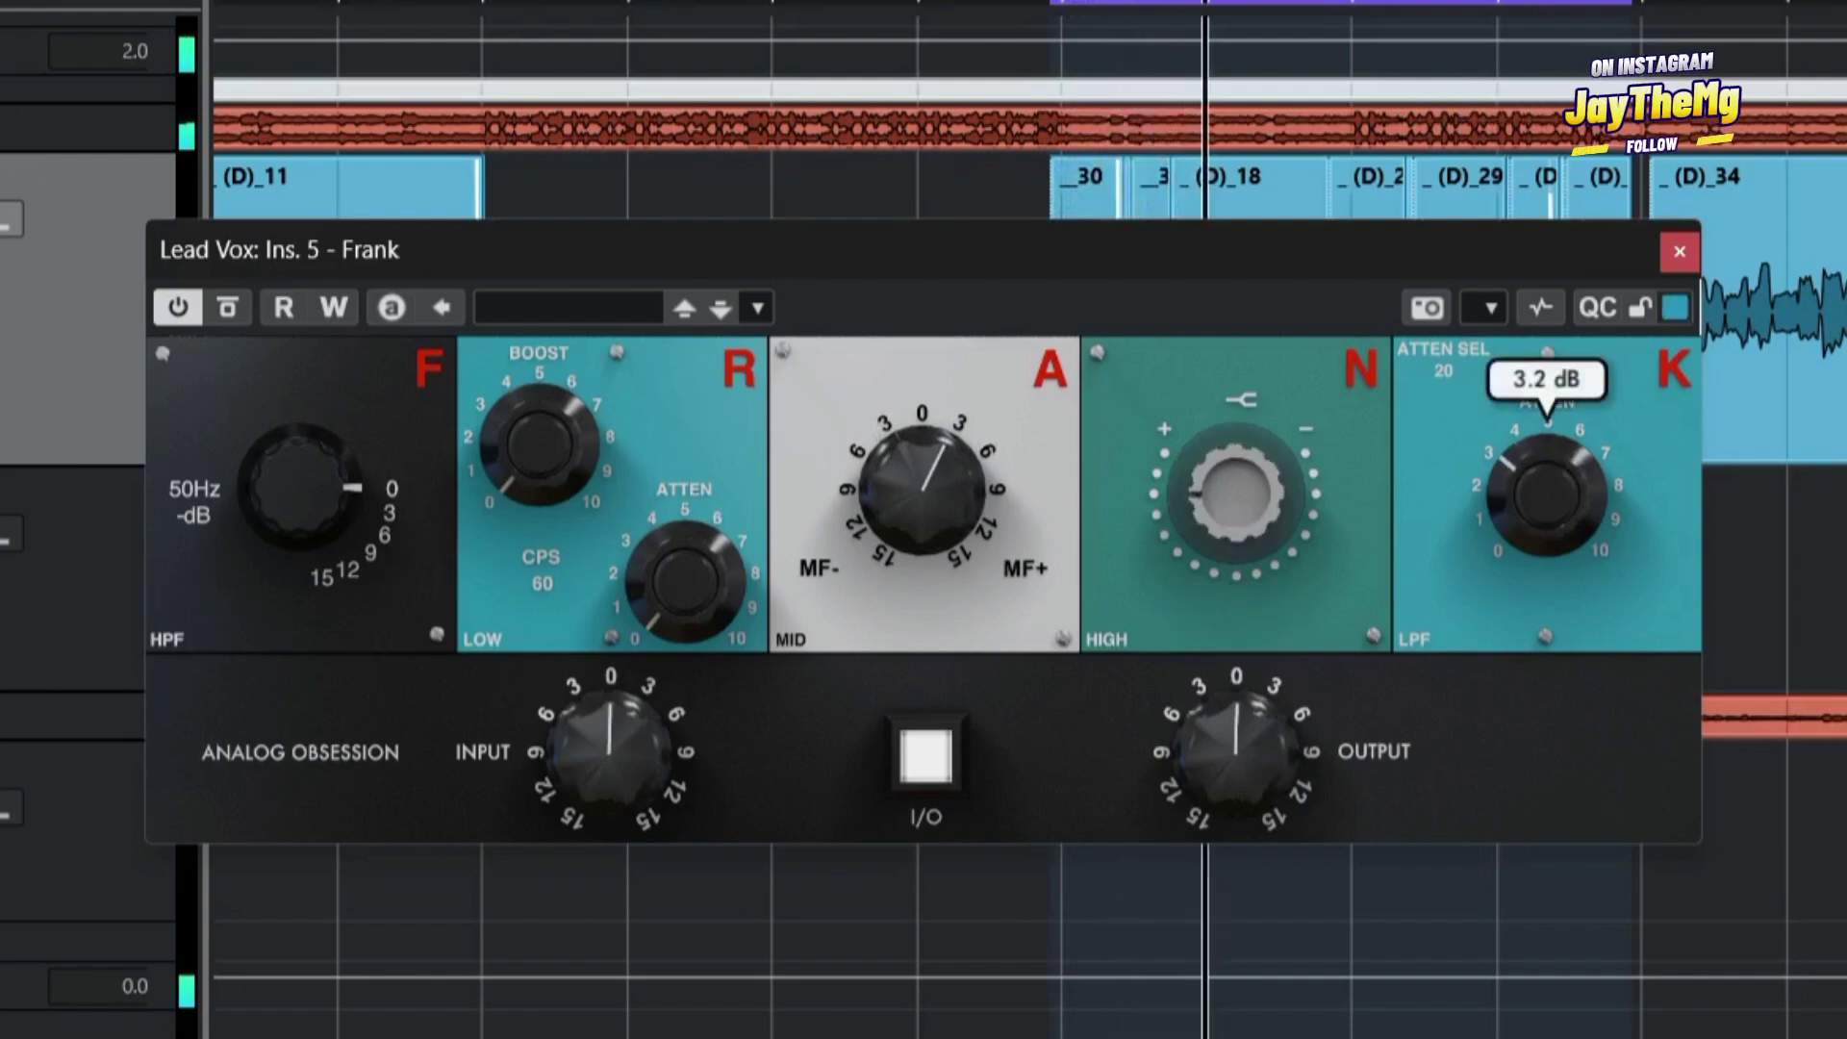
left_click_drag(932, 504, 932, 488)
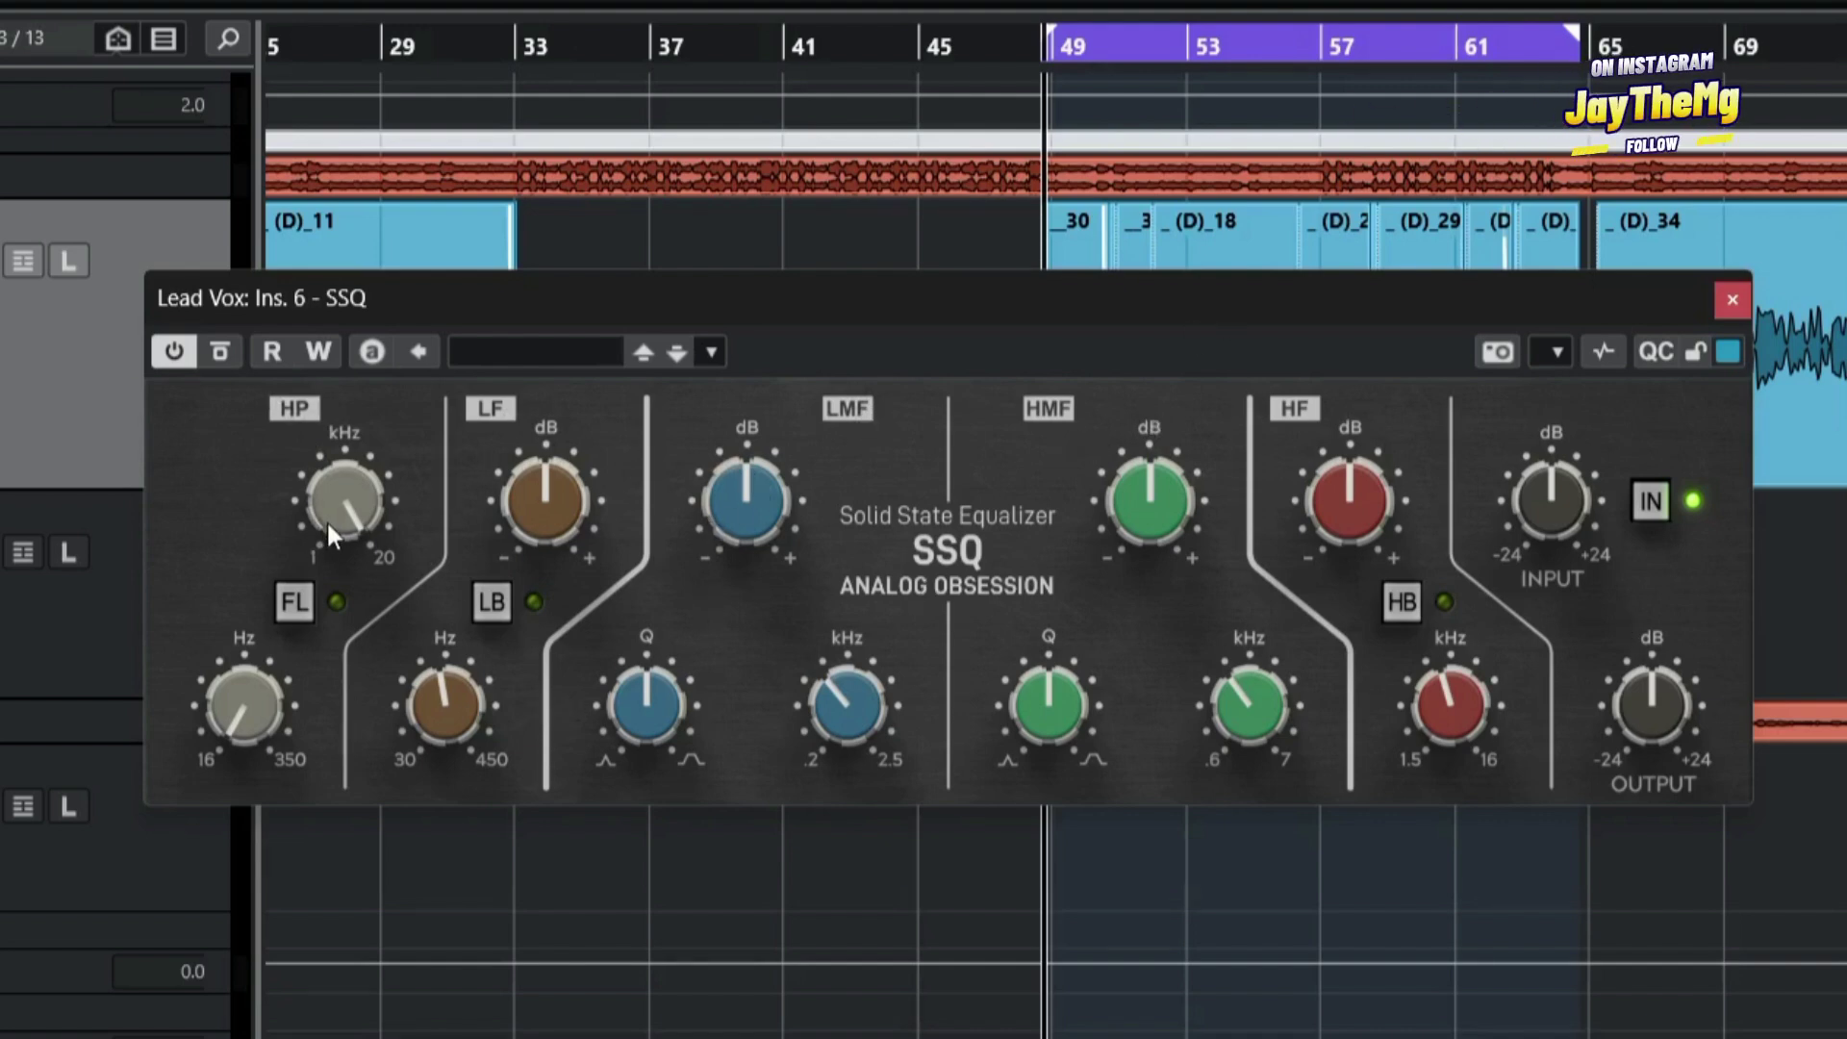
Set SSQ's HP to 129 Hz and upper filter to 13.14 kHz, boosting HMF about 6 dB and LMF 4.7 dB.
left_click_drag(243, 705, 243, 671)
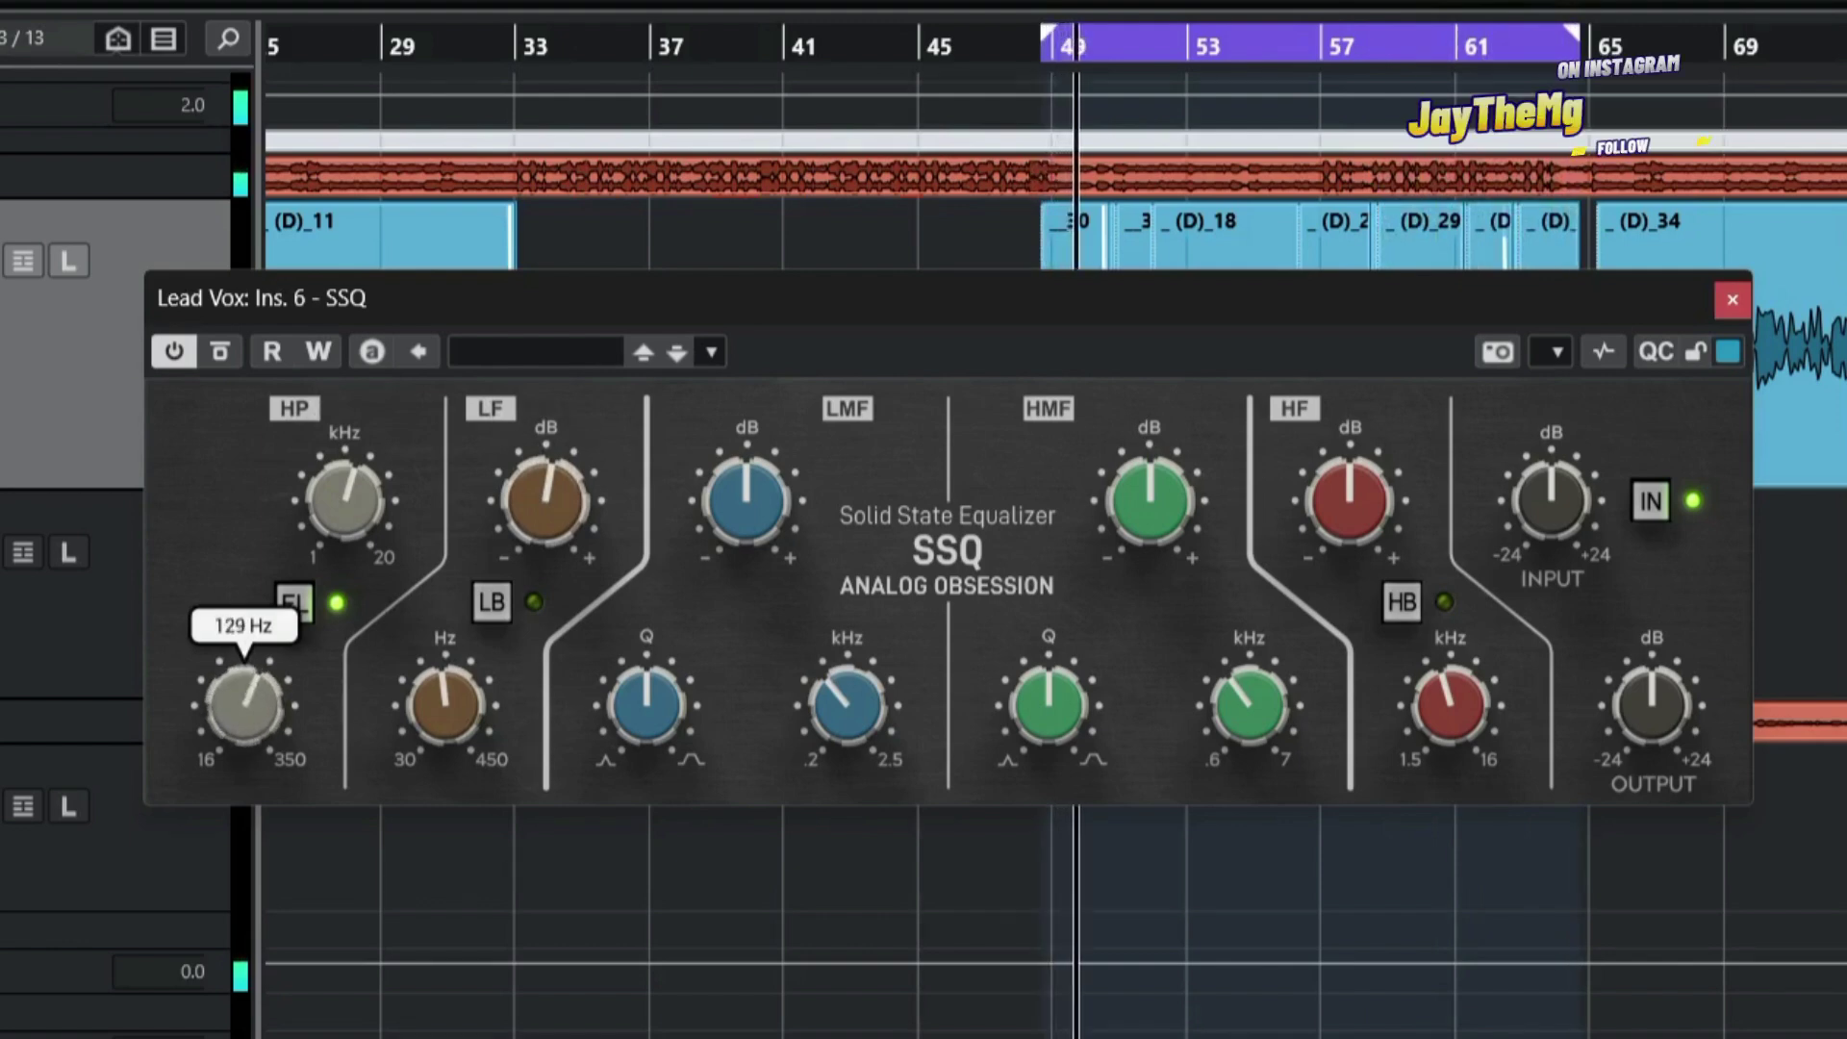
left_click_drag(368, 485, 367, 471)
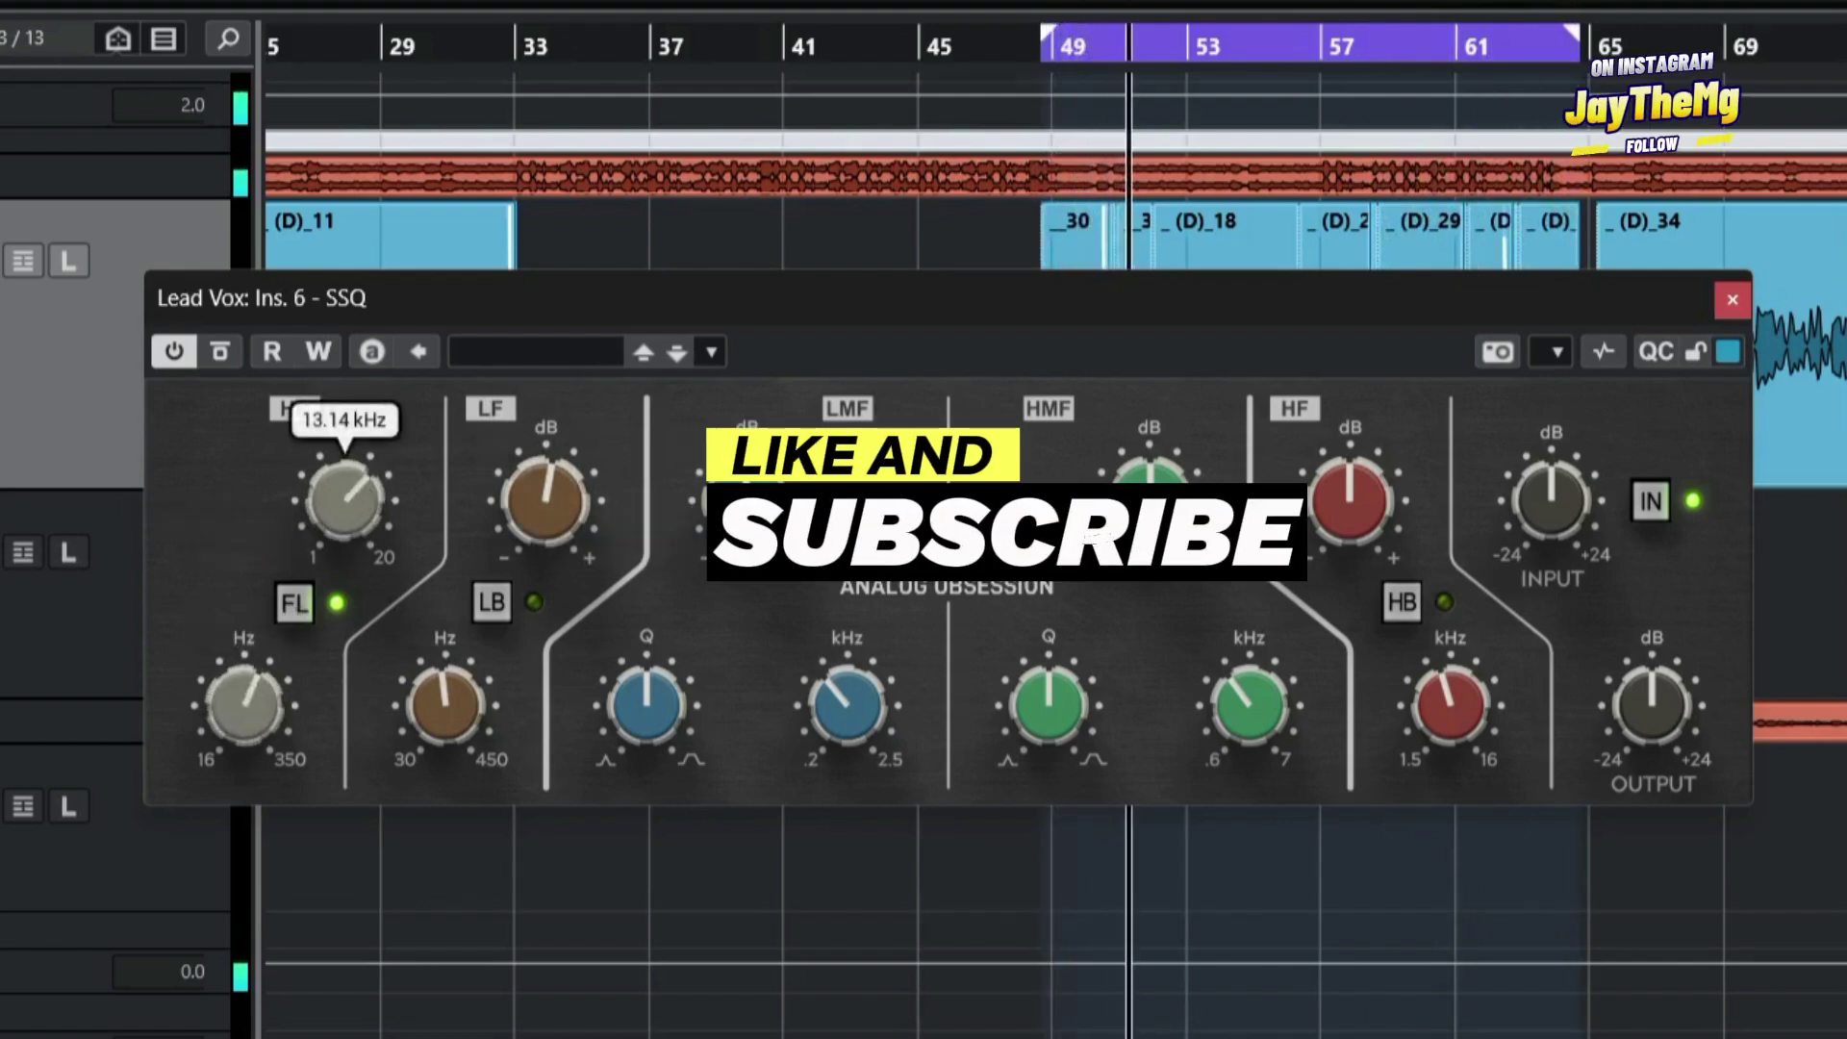
mouse_move(1149, 501)
left_mouse_down()
mouse_move(1149, 476)
mouse_move(1150, 498)
left_mouse_up()
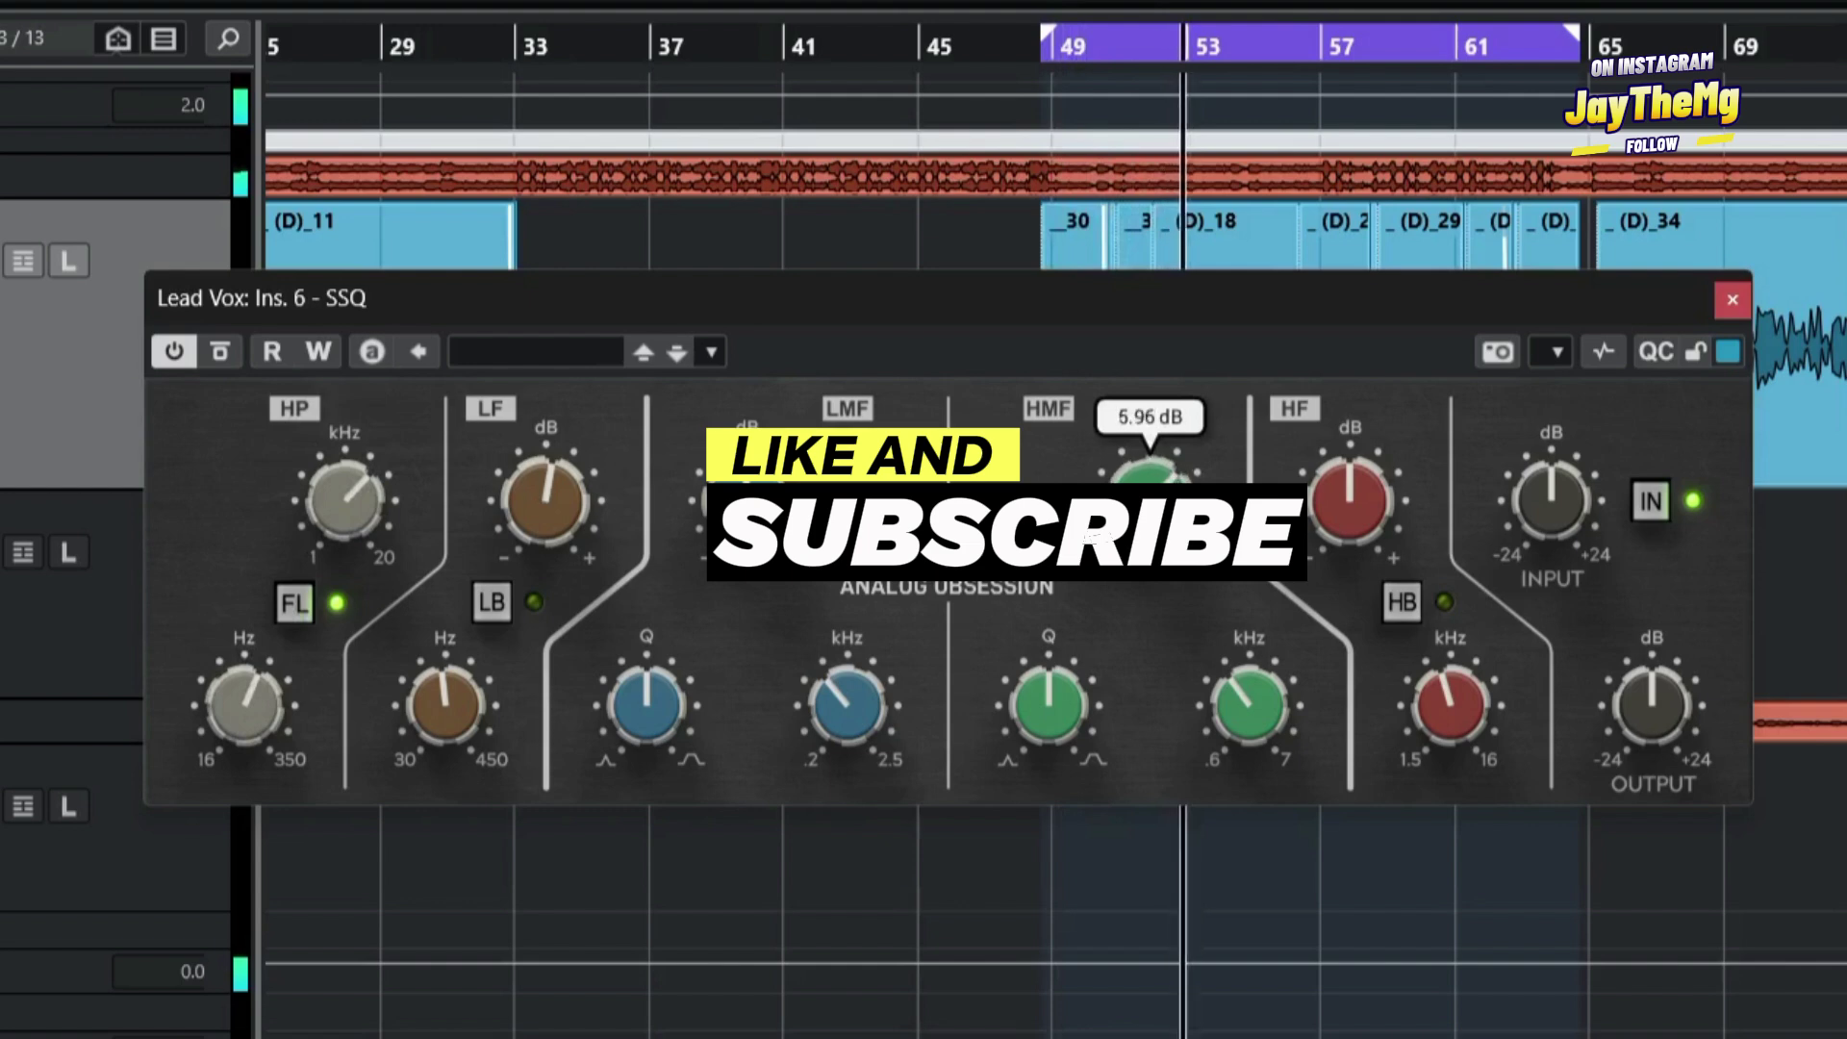
left_click_drag(748, 501, 747, 510)
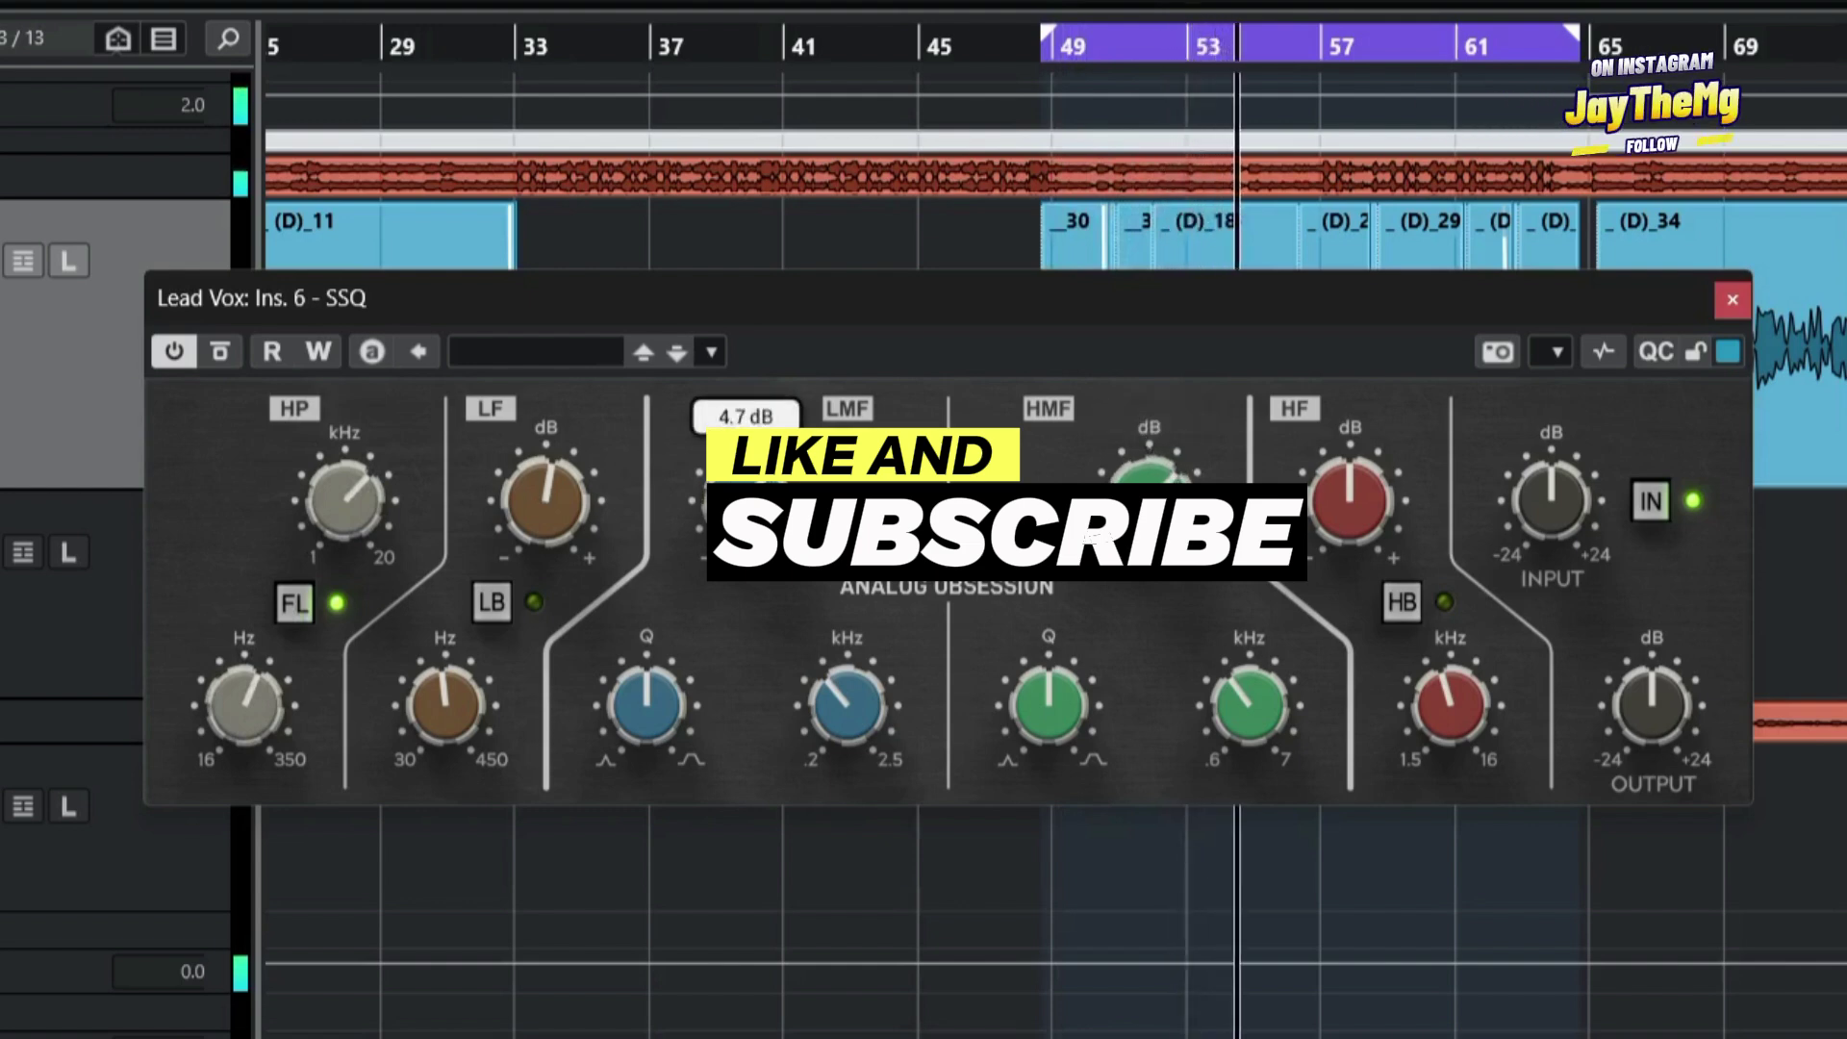
Retune the high-mid boost to about 3.3 kHz and cut the HF band to -4.1 dB.
mouse_move(1359, 514)
left_mouse_down()
mouse_move(1358, 483)
mouse_move(1358, 500)
left_mouse_up()
left_click_drag(1248, 705, 1249, 700)
left_click_drag(1150, 486, 1149, 496)
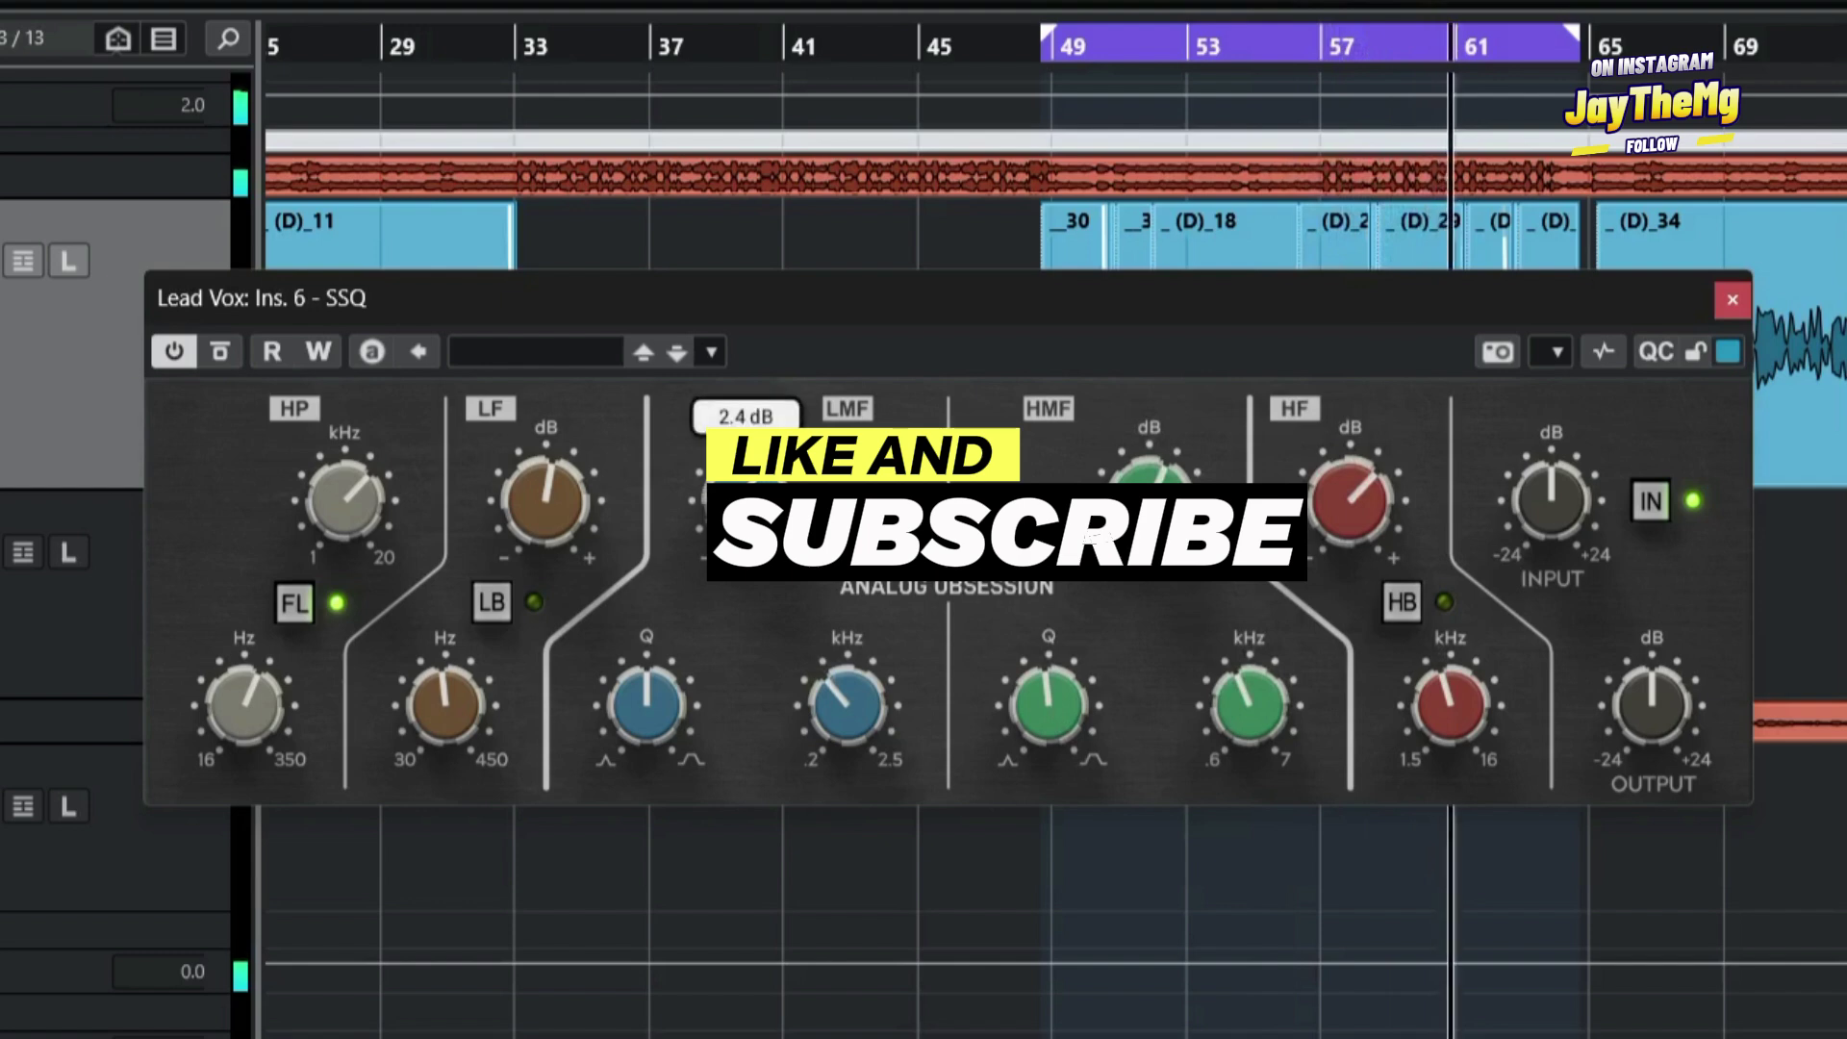
mouse_move(1349, 486)
left_mouse_down()
mouse_move(1348, 591)
mouse_move(1348, 510)
left_mouse_up()
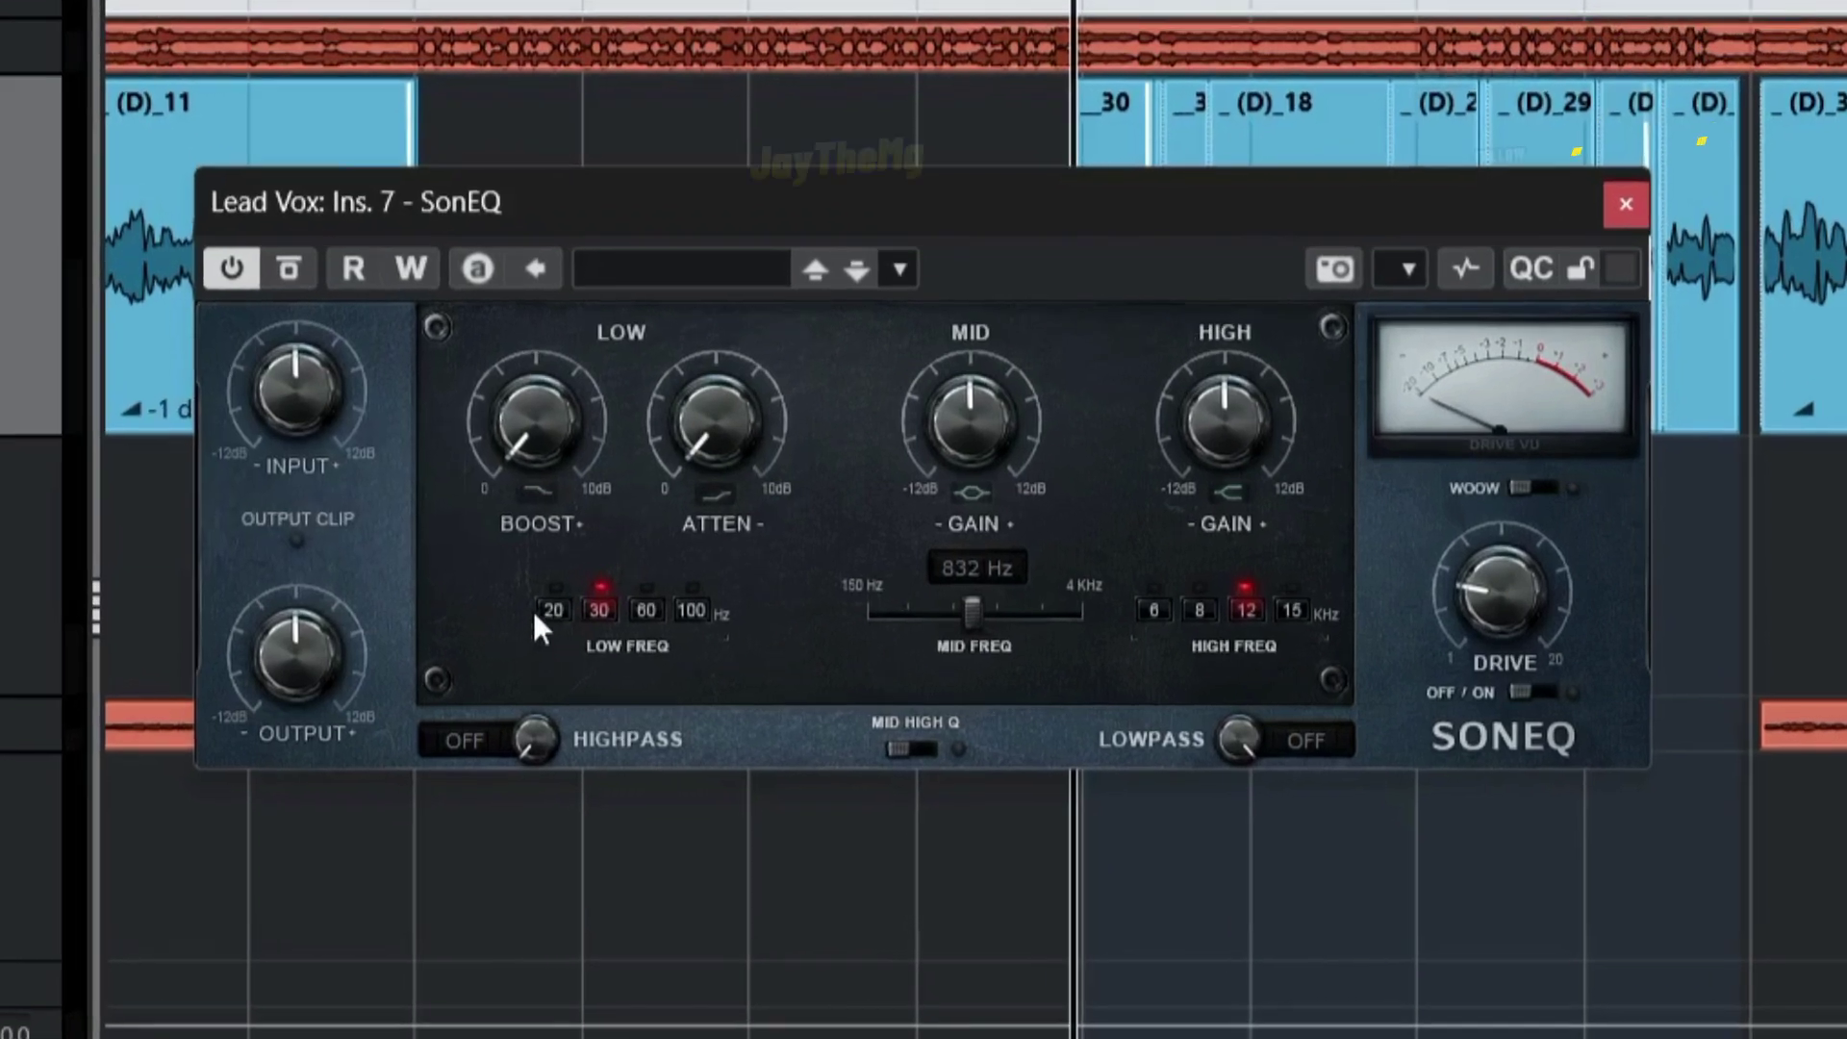
Set SonEQ's LOW FREQ to 100 Hz and sweep the MID FREQ slider to 1560 Hz.
left_click(701, 611)
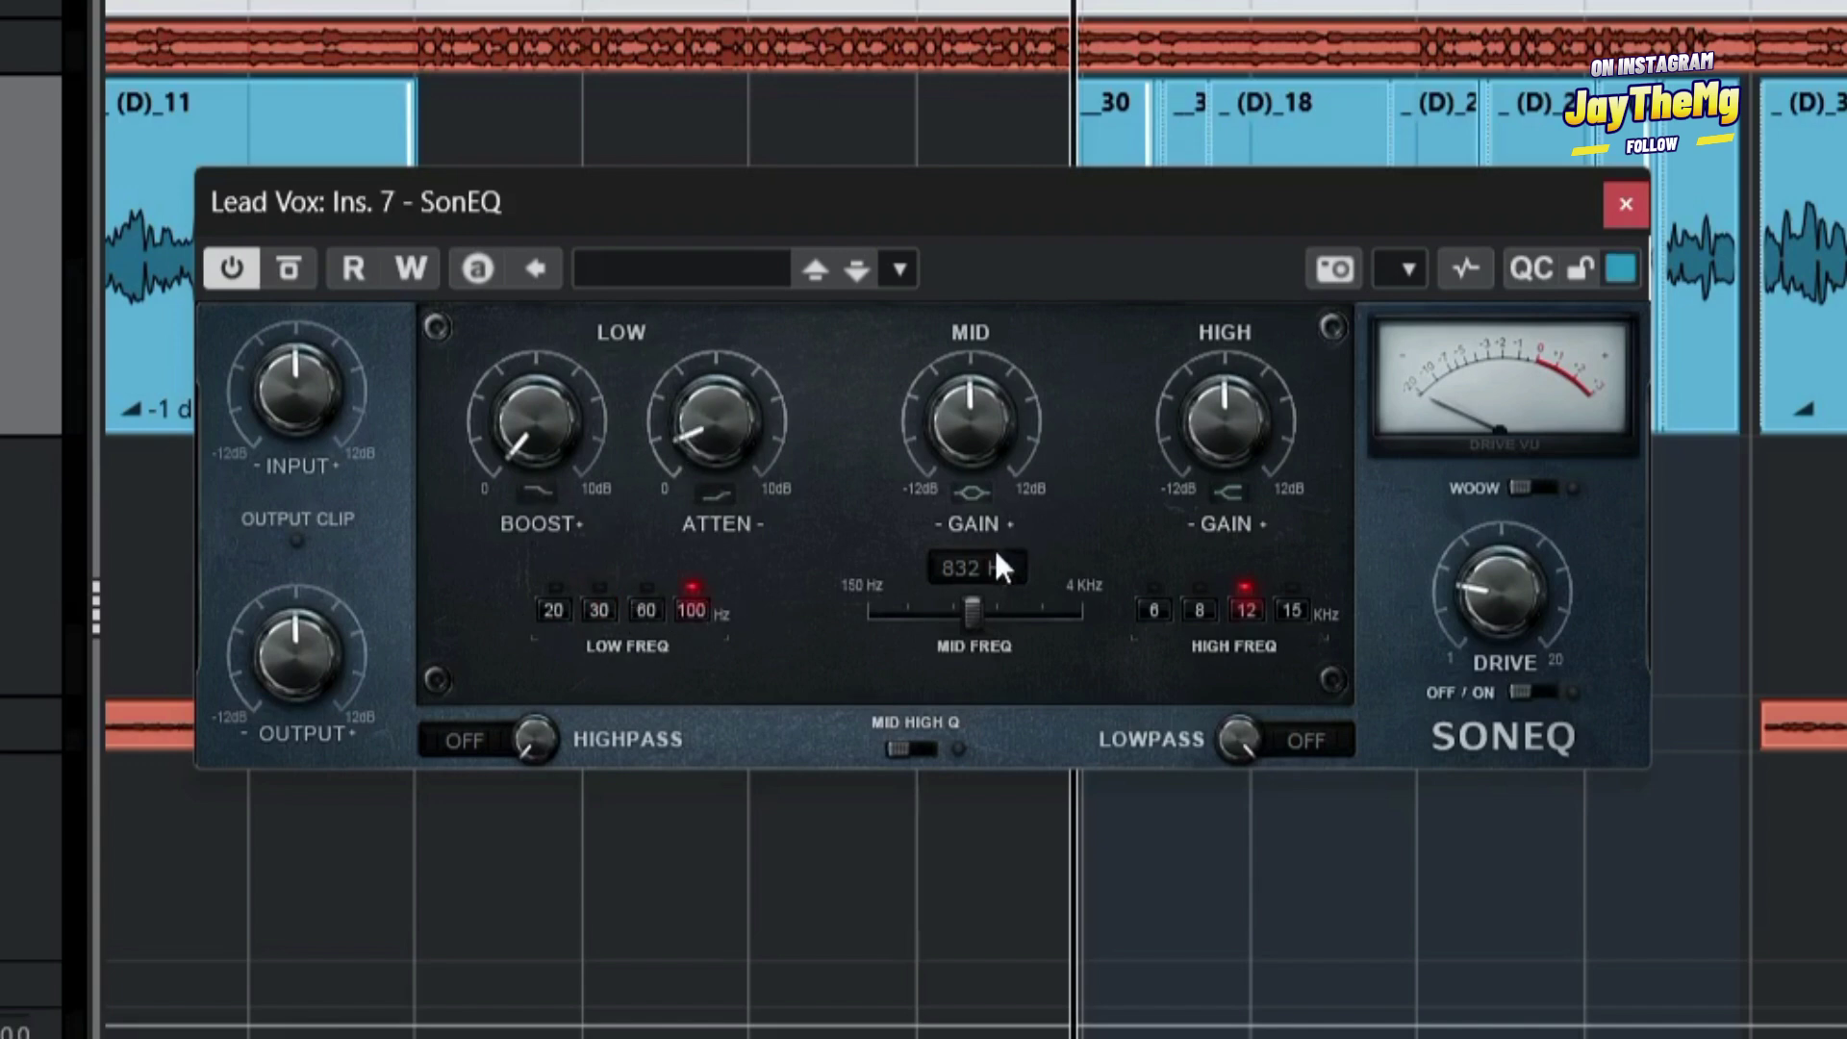
left_click_drag(971, 610, 689, 630)
left_click_drag(870, 612, 1108, 683)
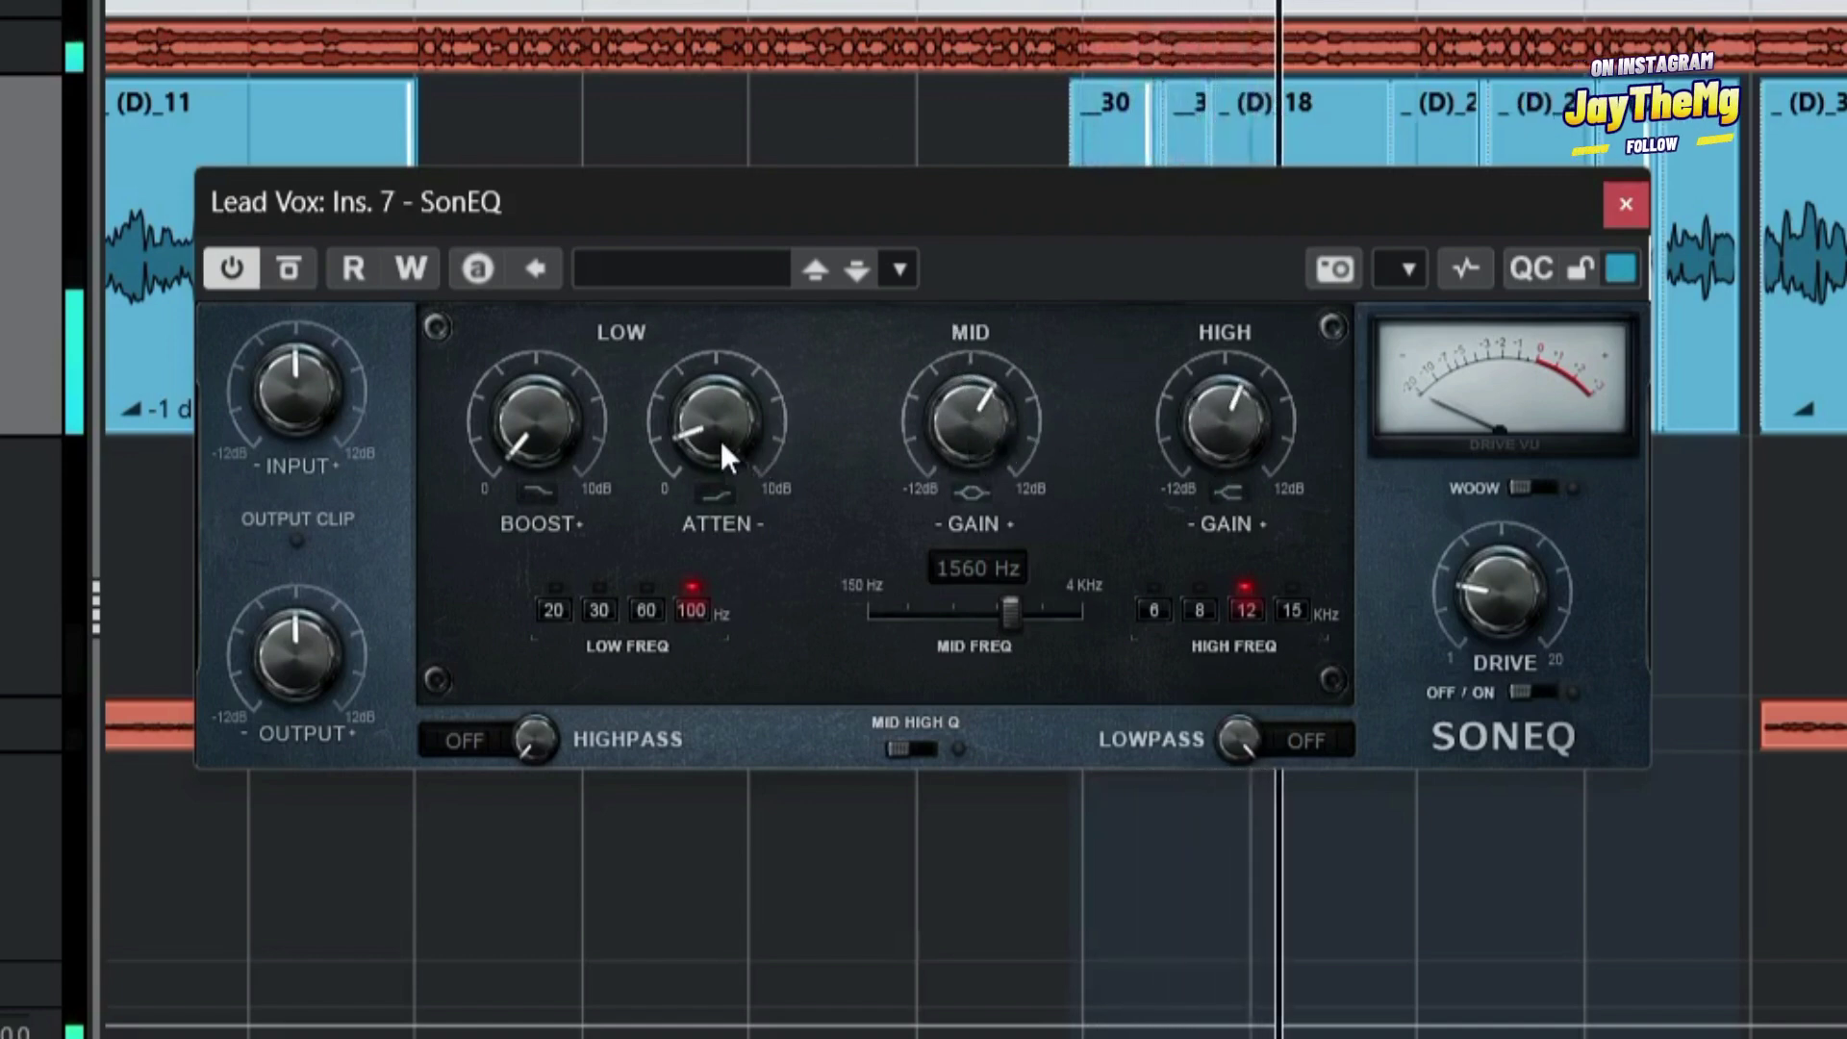
Balance the SonEQ low-band BOOST and ATTEN controls.
mouse_move(718, 436)
left_mouse_down()
mouse_move(714, 342)
mouse_move(700, 435)
left_mouse_up()
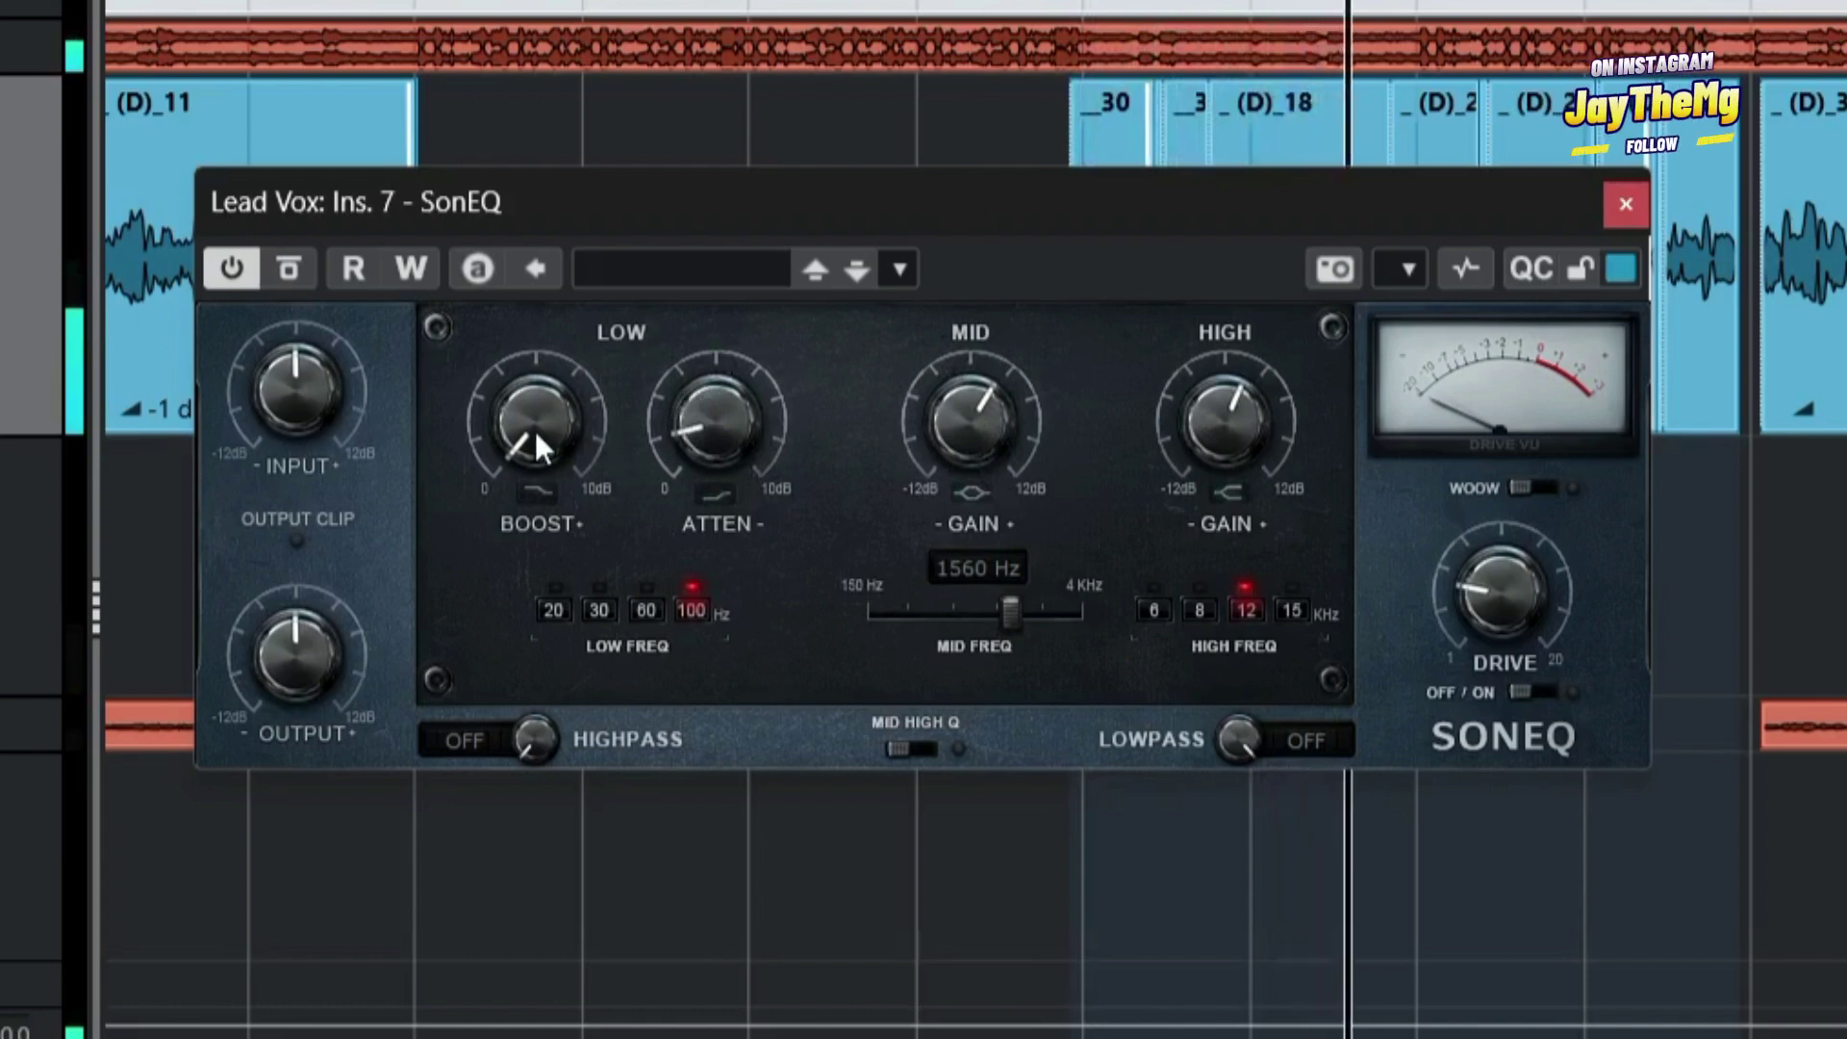
left_click_drag(534, 431, 525, 397)
left_click_drag(690, 396, 703, 349)
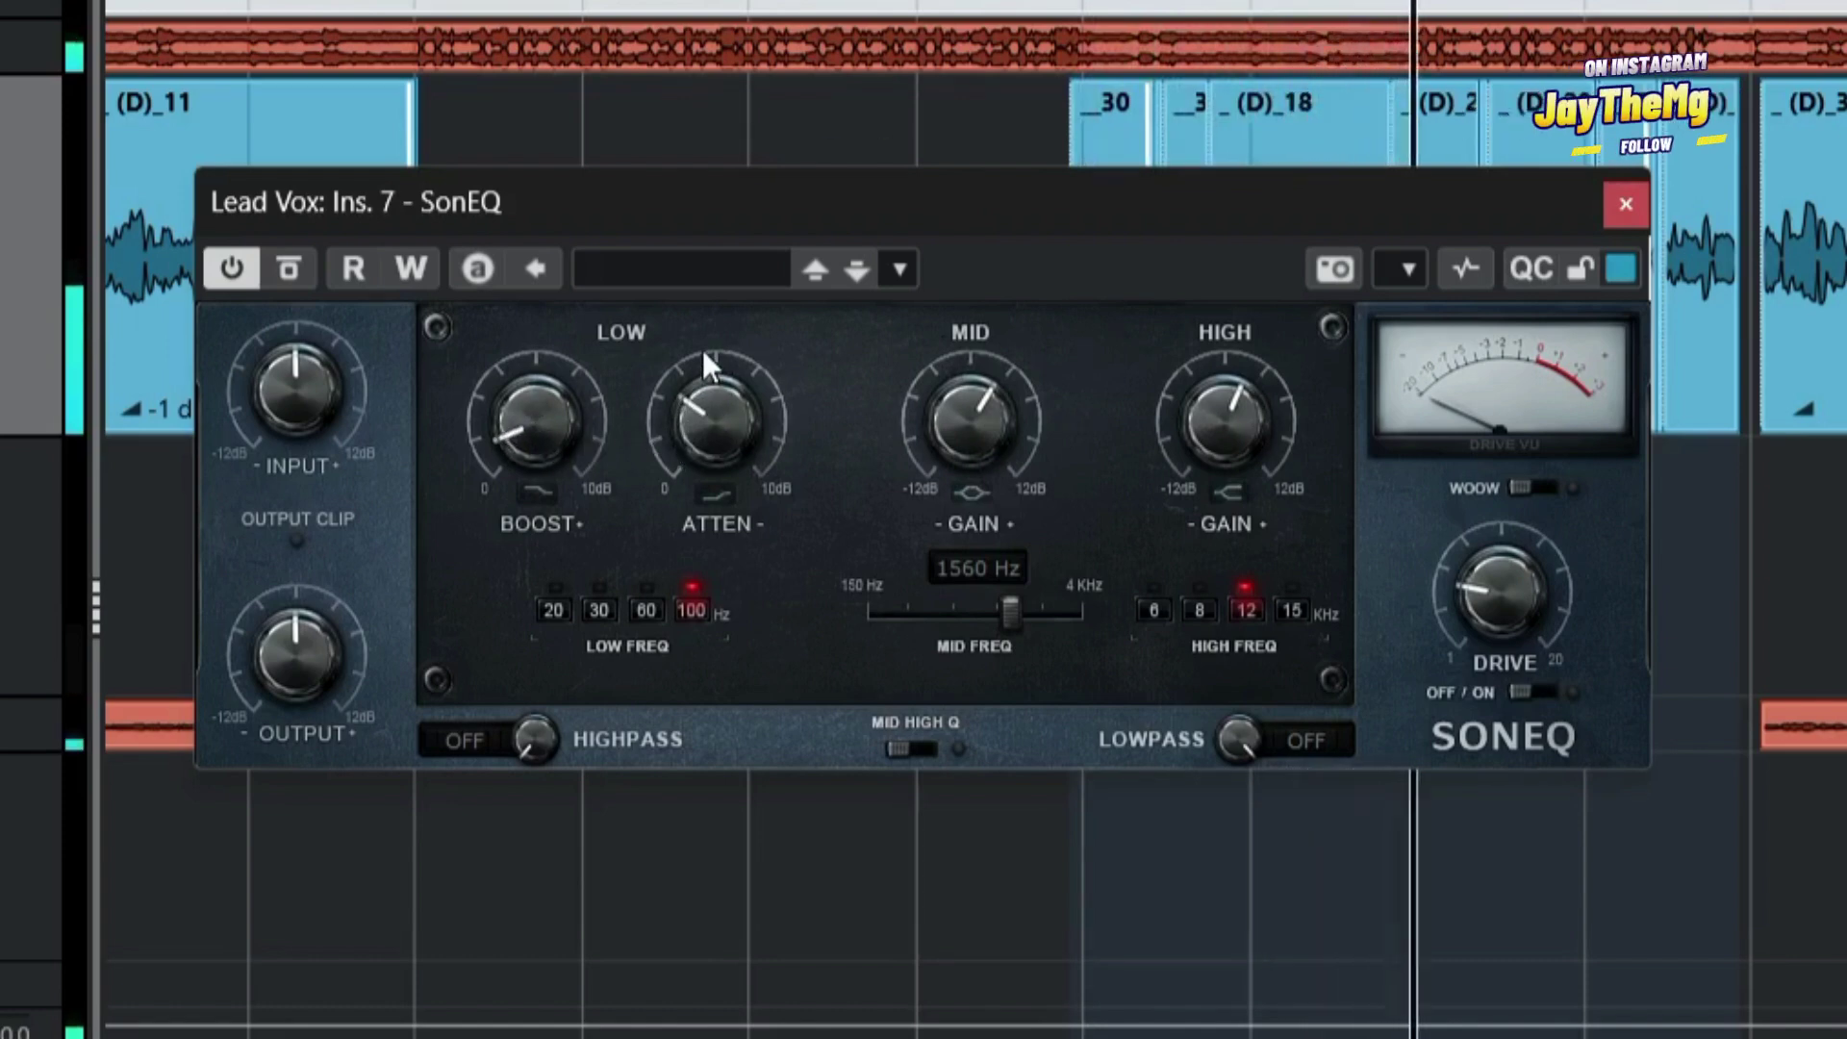
left_click_drag(707, 428, 685, 493)
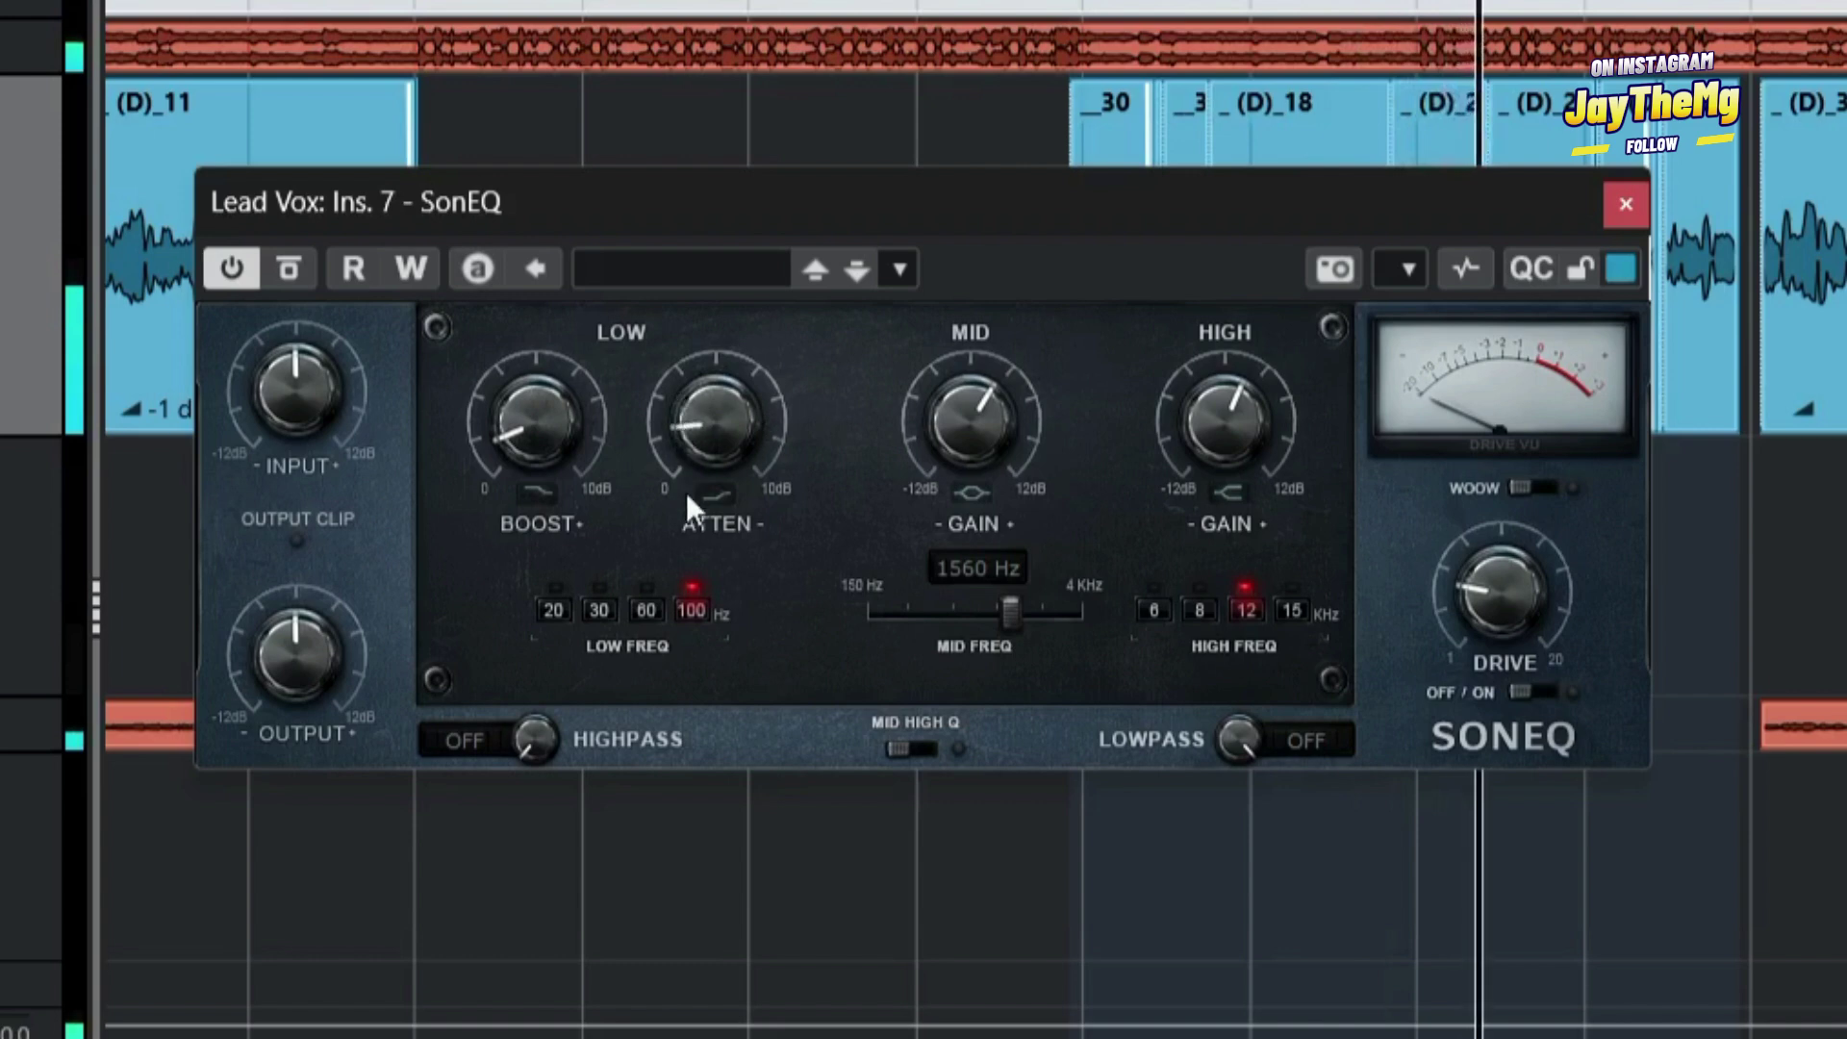
left_click_drag(538, 428, 586, 481)
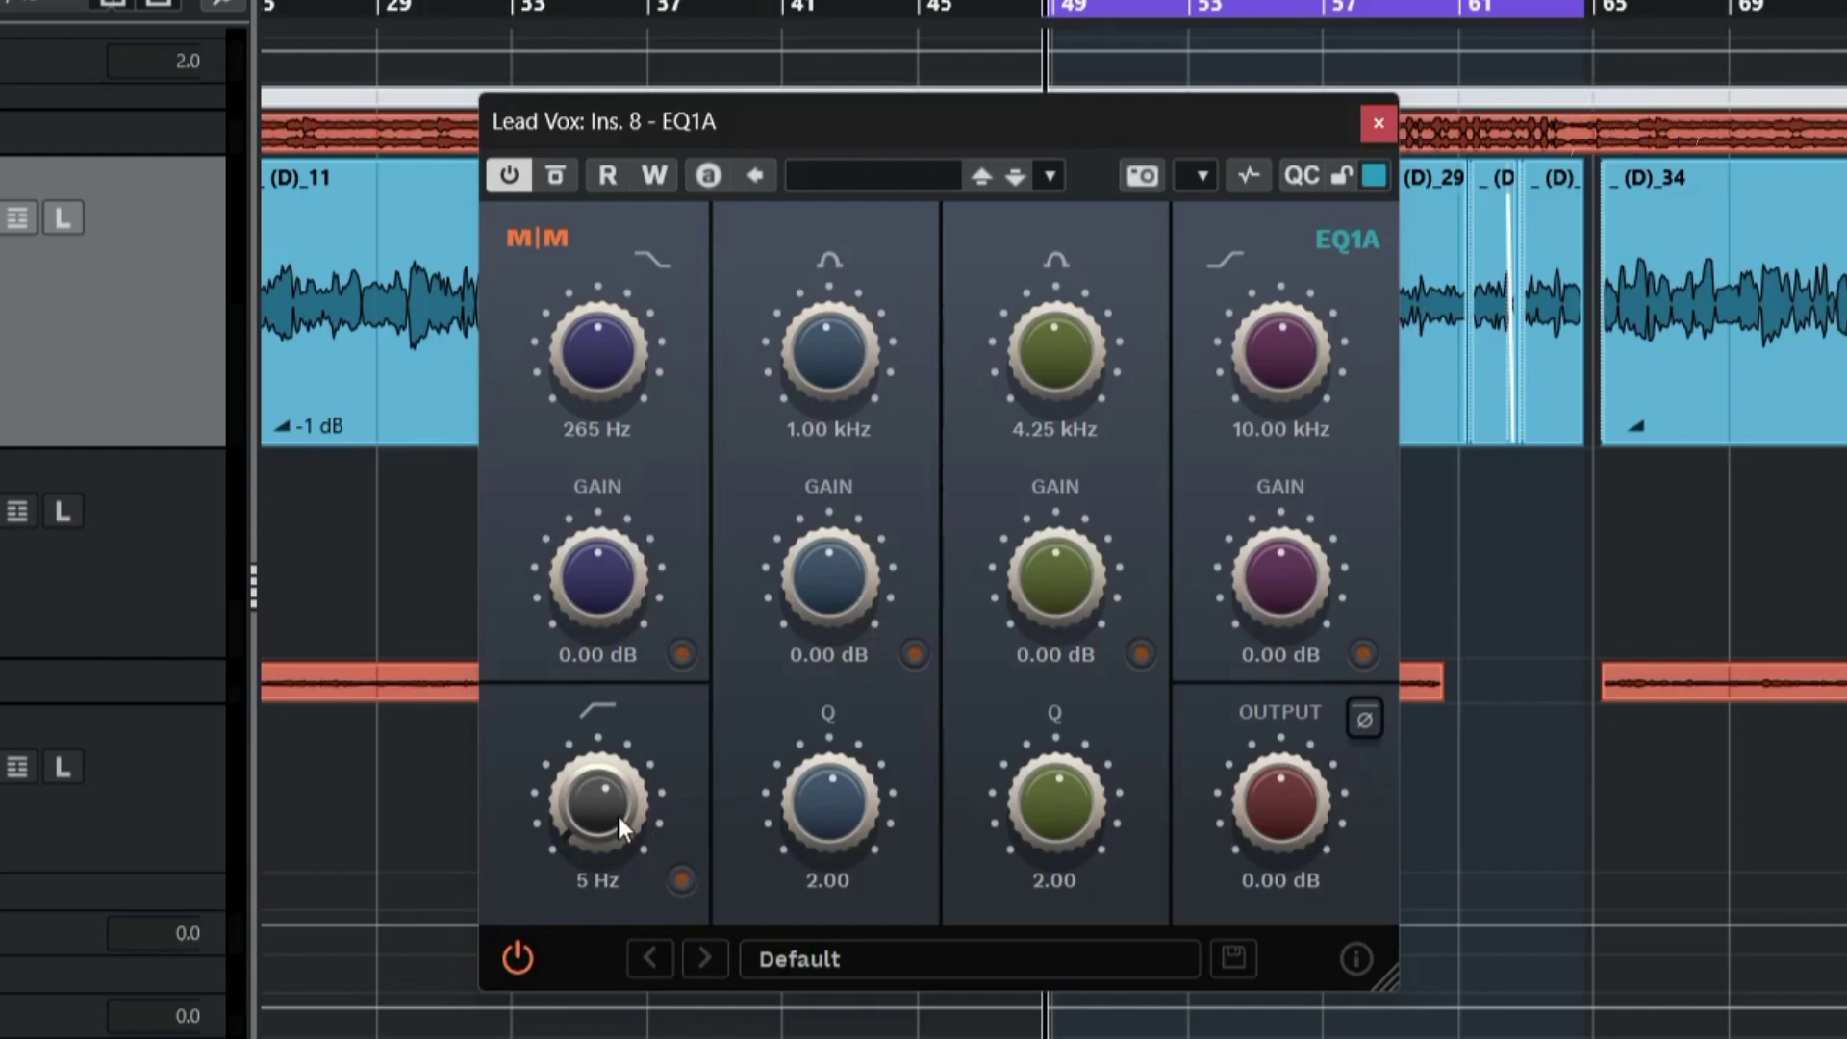
During playback, adjust EQ1A's low Q and set the low band to 170 Hz with a modest boost.
key("space")
left_click_drag(616, 812, 560, 865)
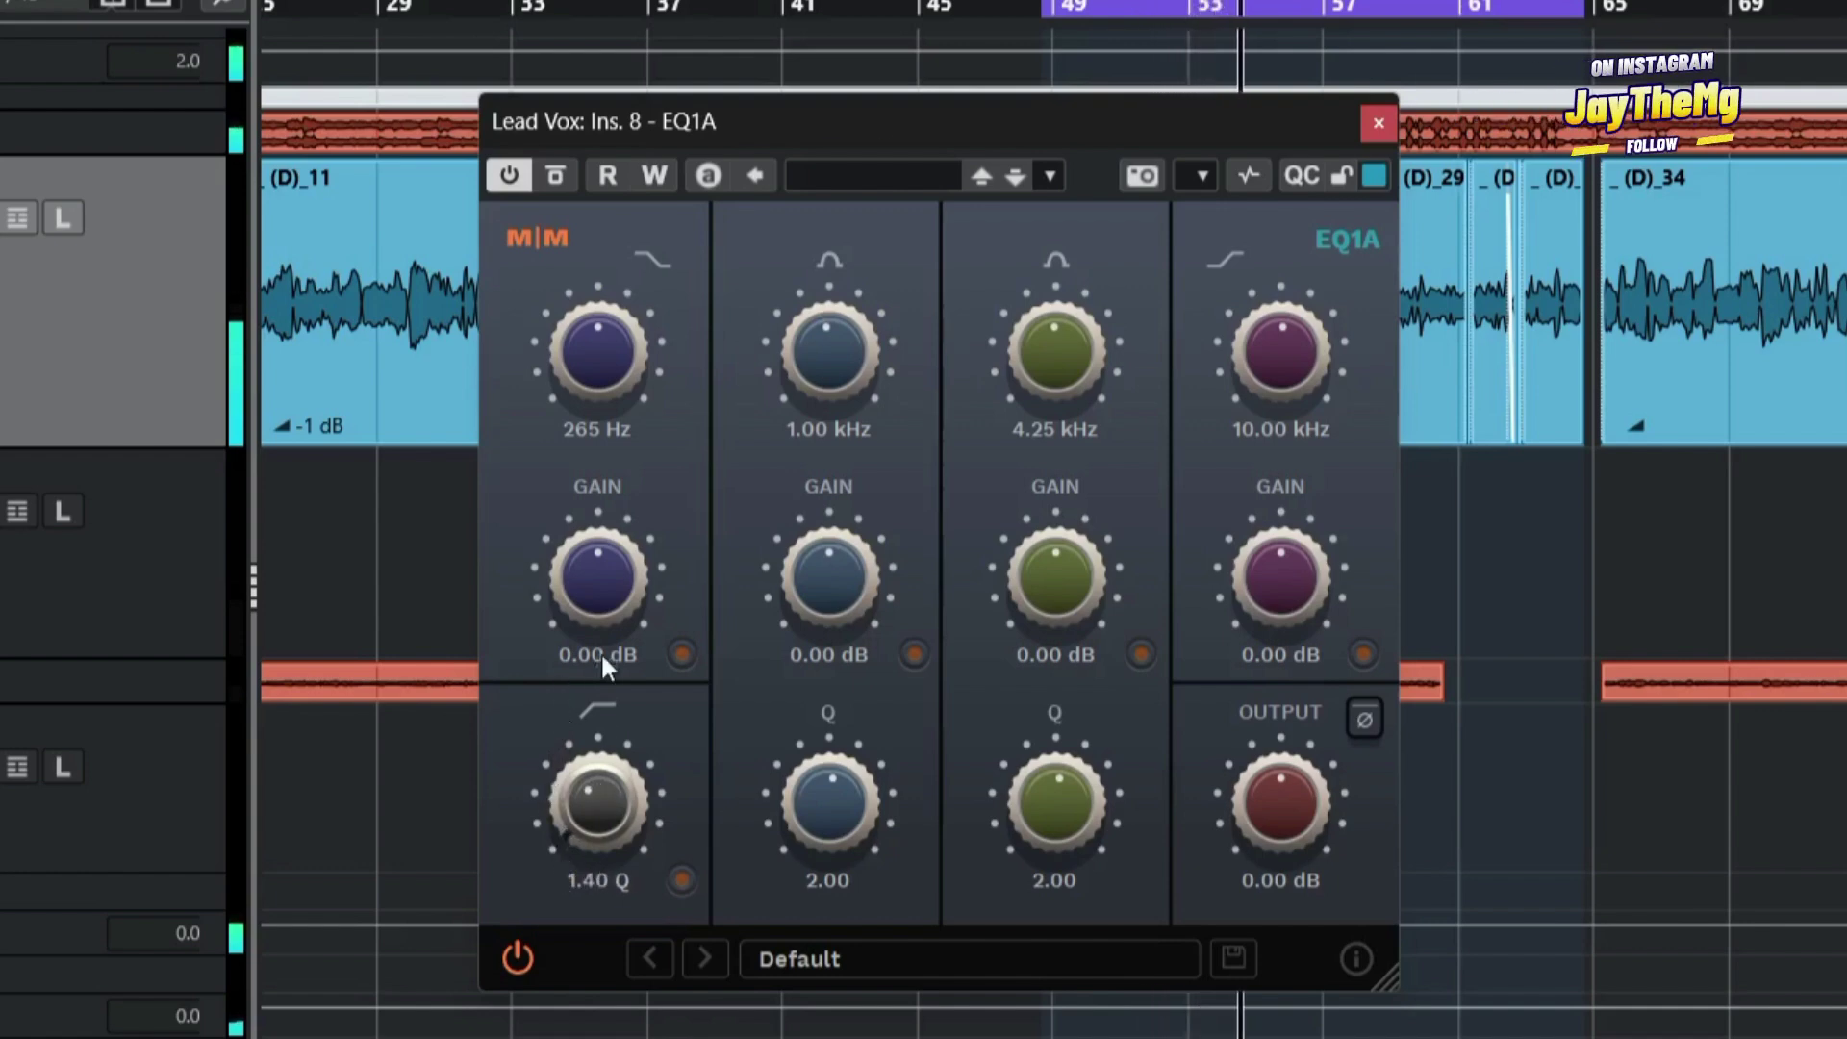
left_click_drag(606, 603, 631, 510)
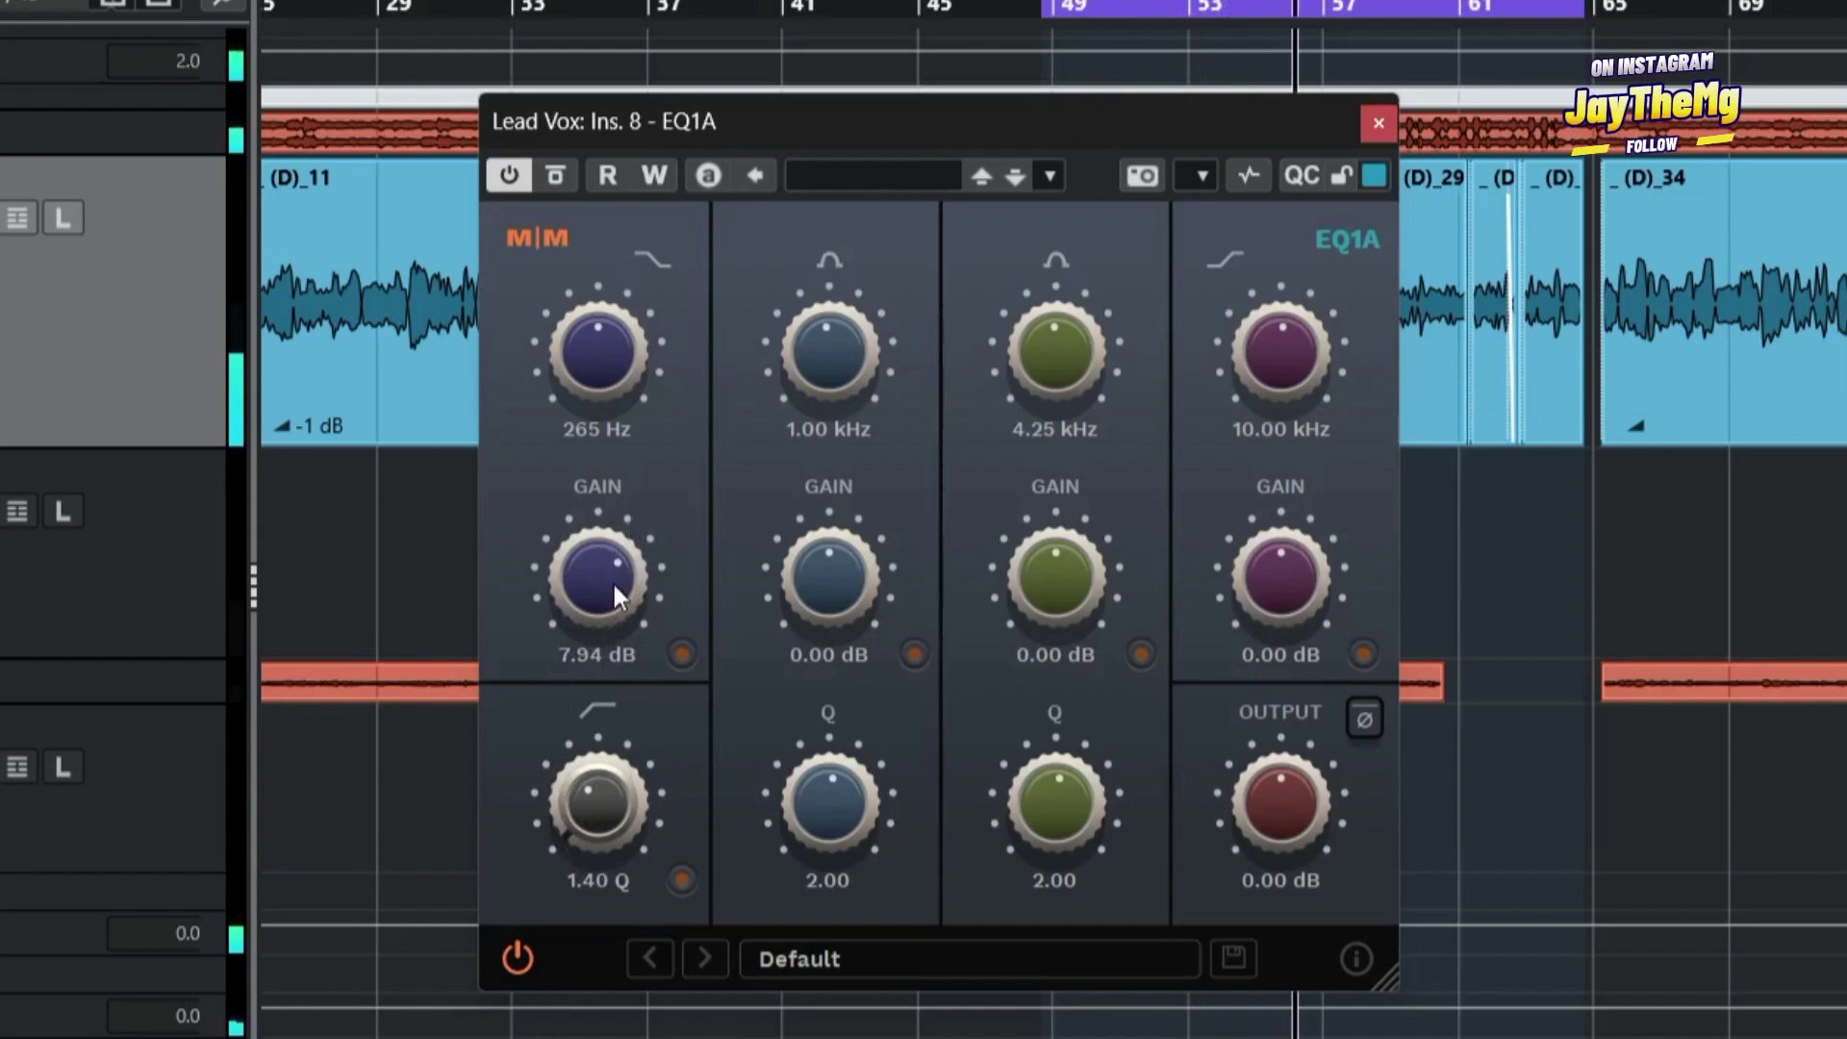
mouse_move(612, 580)
left_mouse_down()
mouse_move(614, 651)
mouse_move(627, 593)
left_mouse_up()
left_click_drag(598, 349, 613, 443)
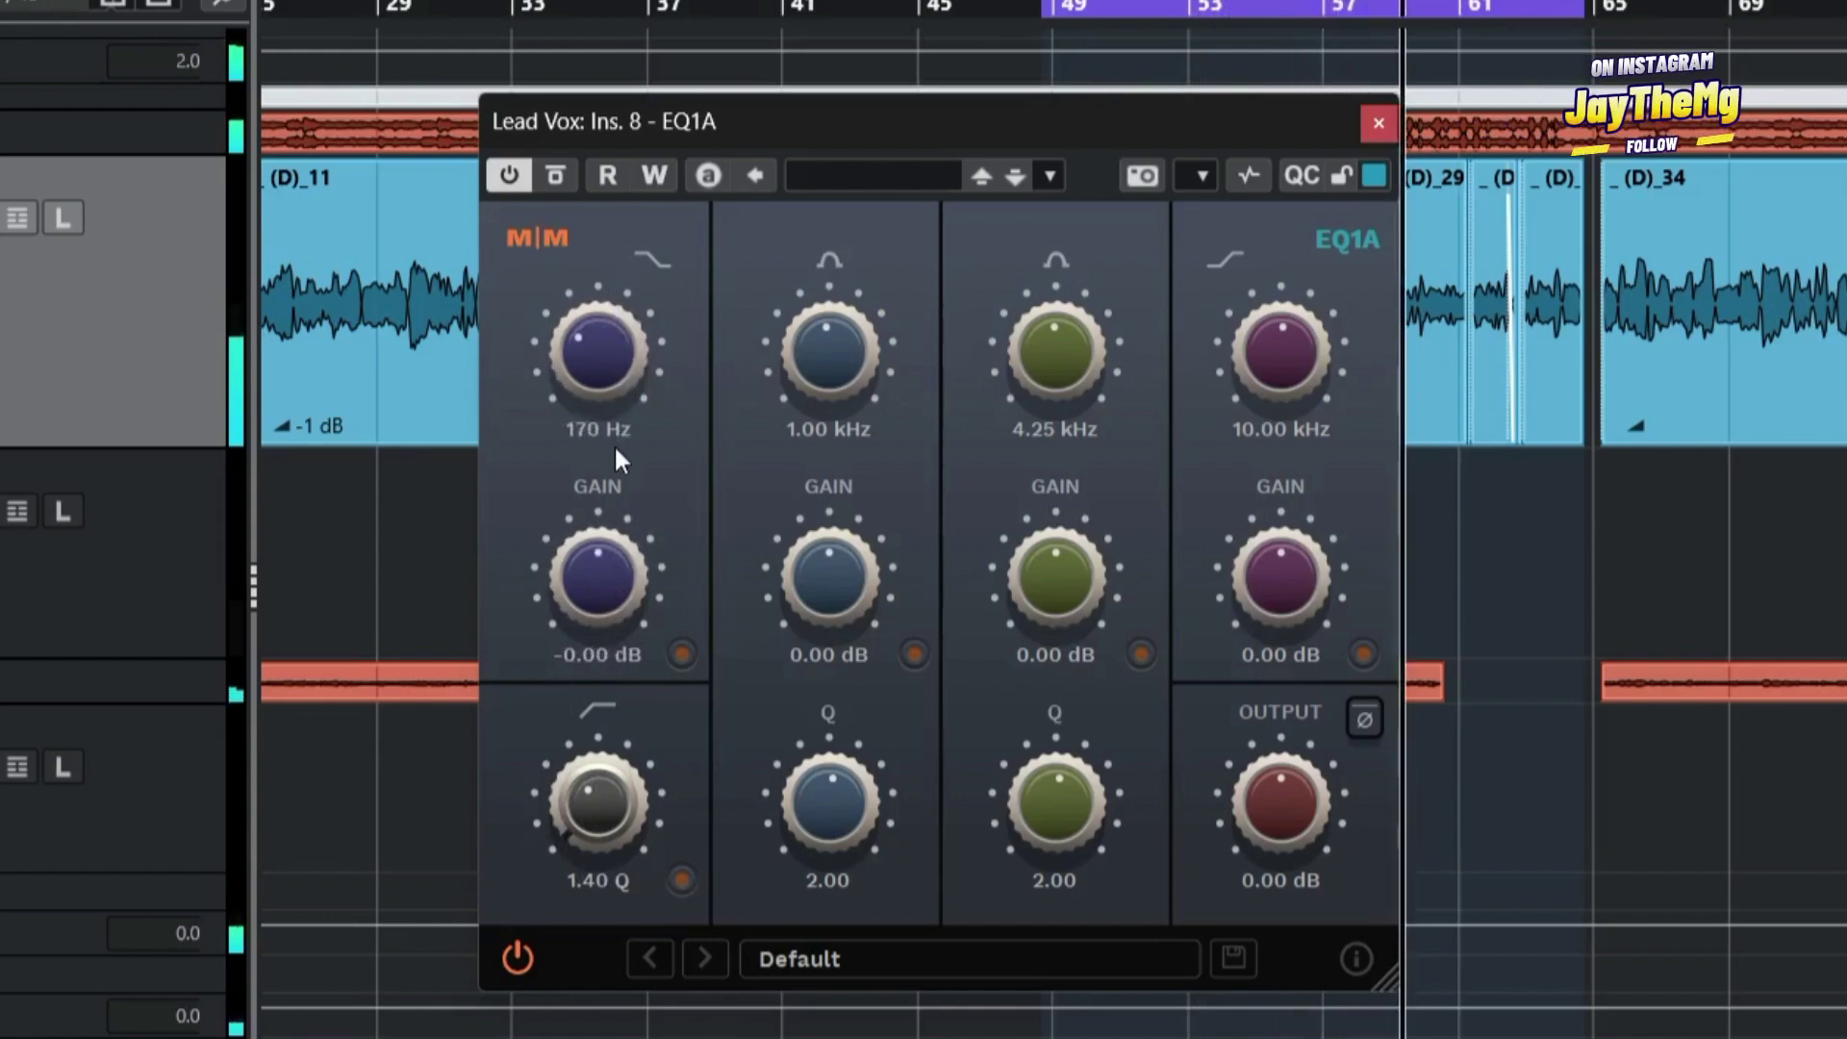
left_click_drag(585, 571, 574, 525)
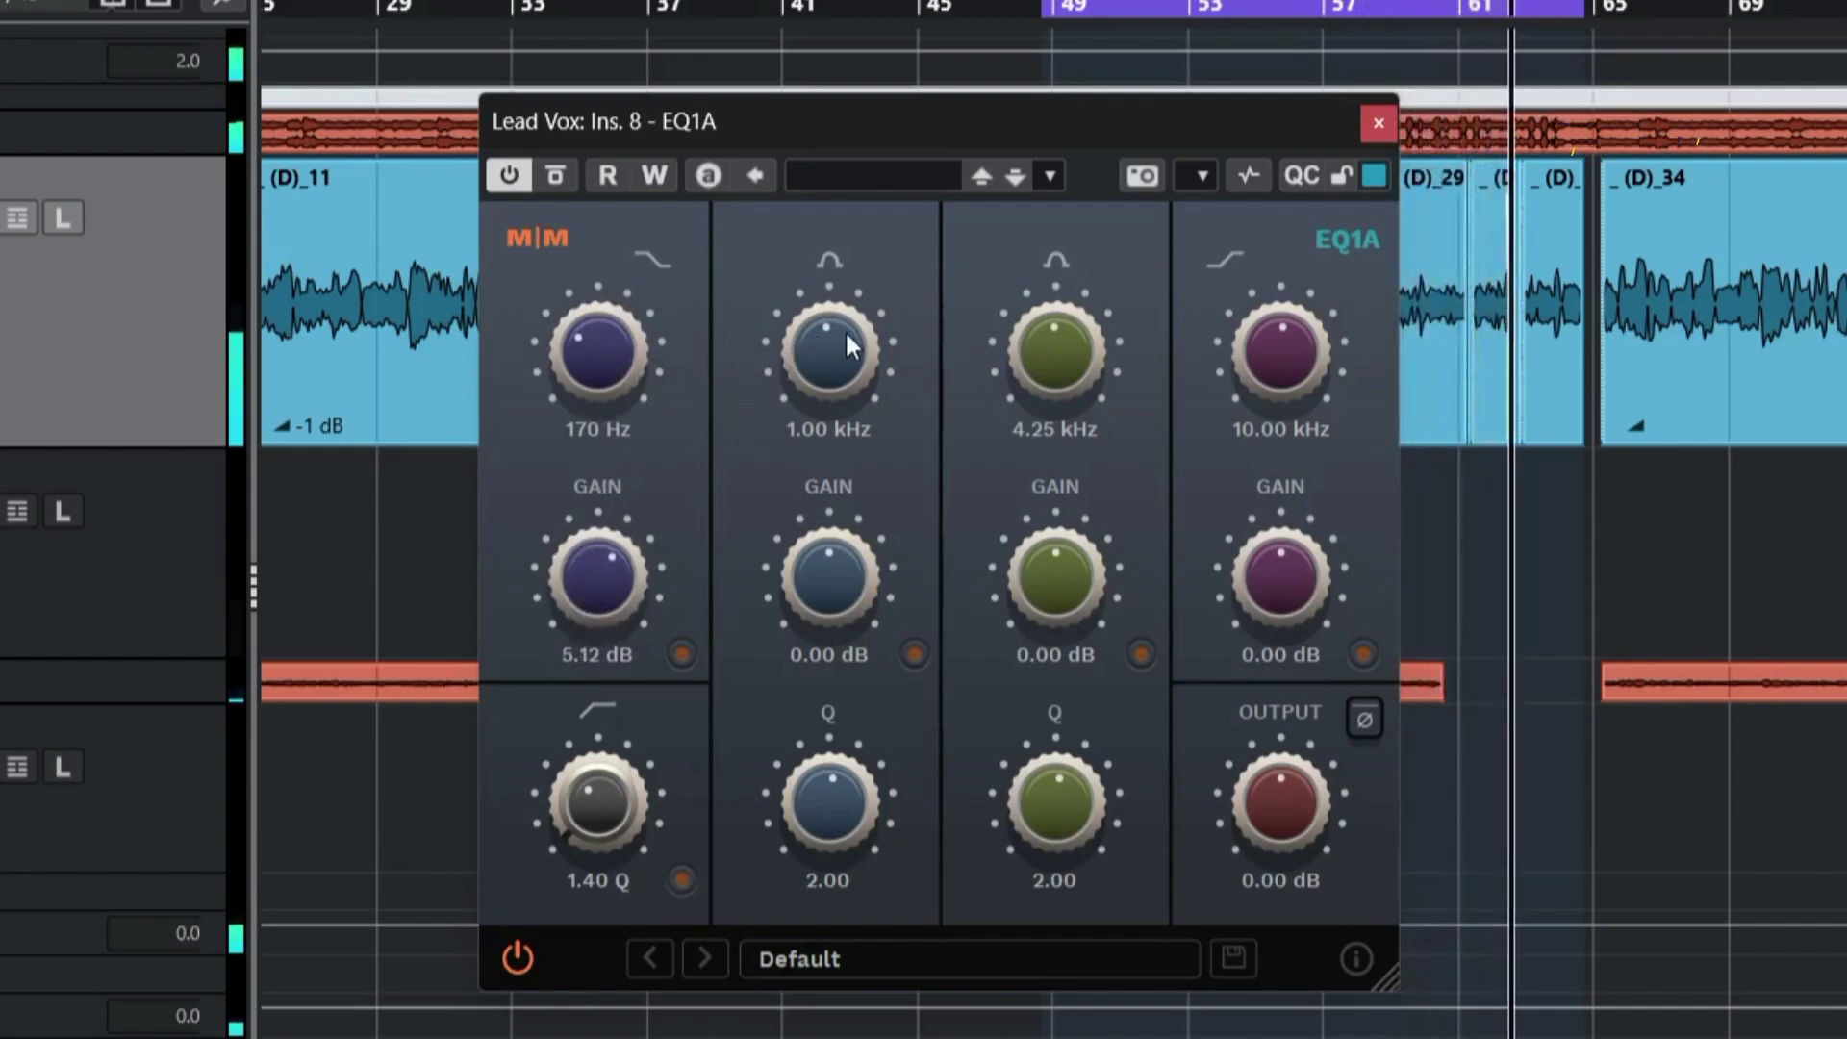
Set EQ1A's mid to 1.04 kHz, upper-mid to 4.13 kHz, and an 8.19 dB high-band boost.
left_click_drag(844, 329, 868, 298)
left_click_drag(1075, 352, 1054, 402)
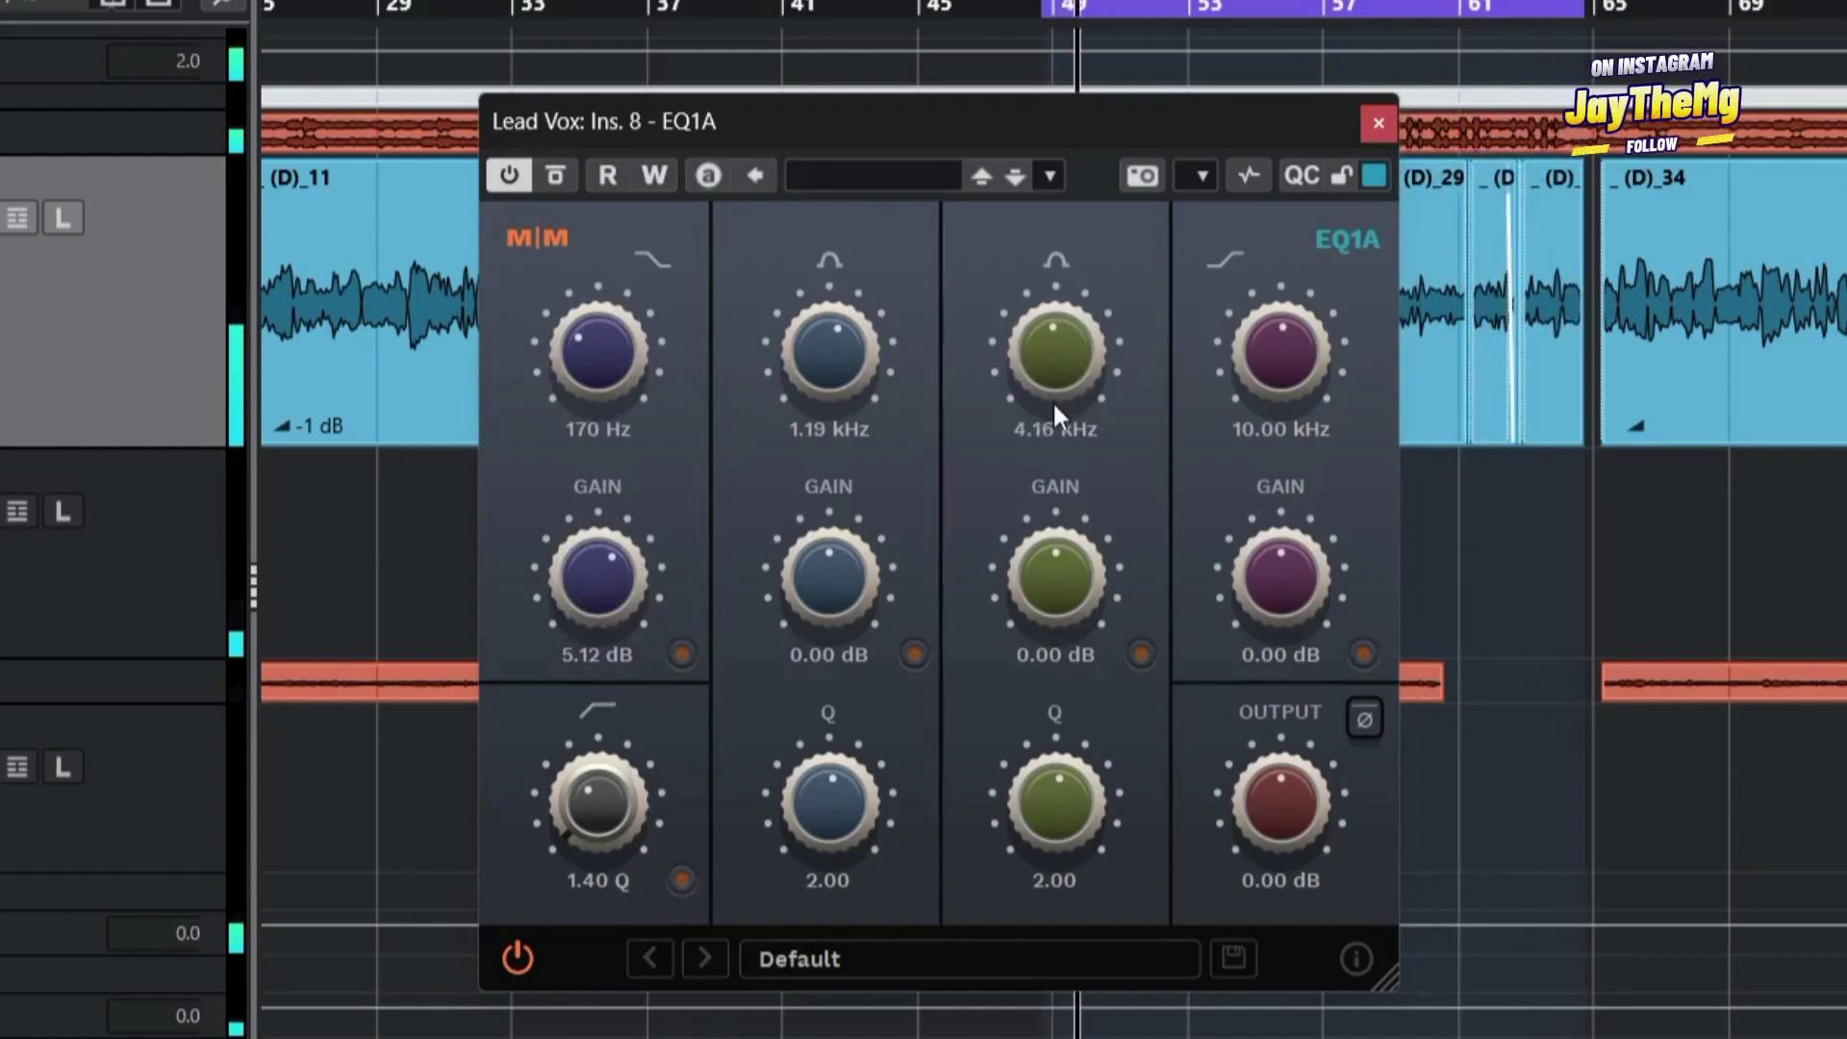
left_click_drag(875, 373, 853, 383)
left_click_drag(1314, 398, 1301, 281)
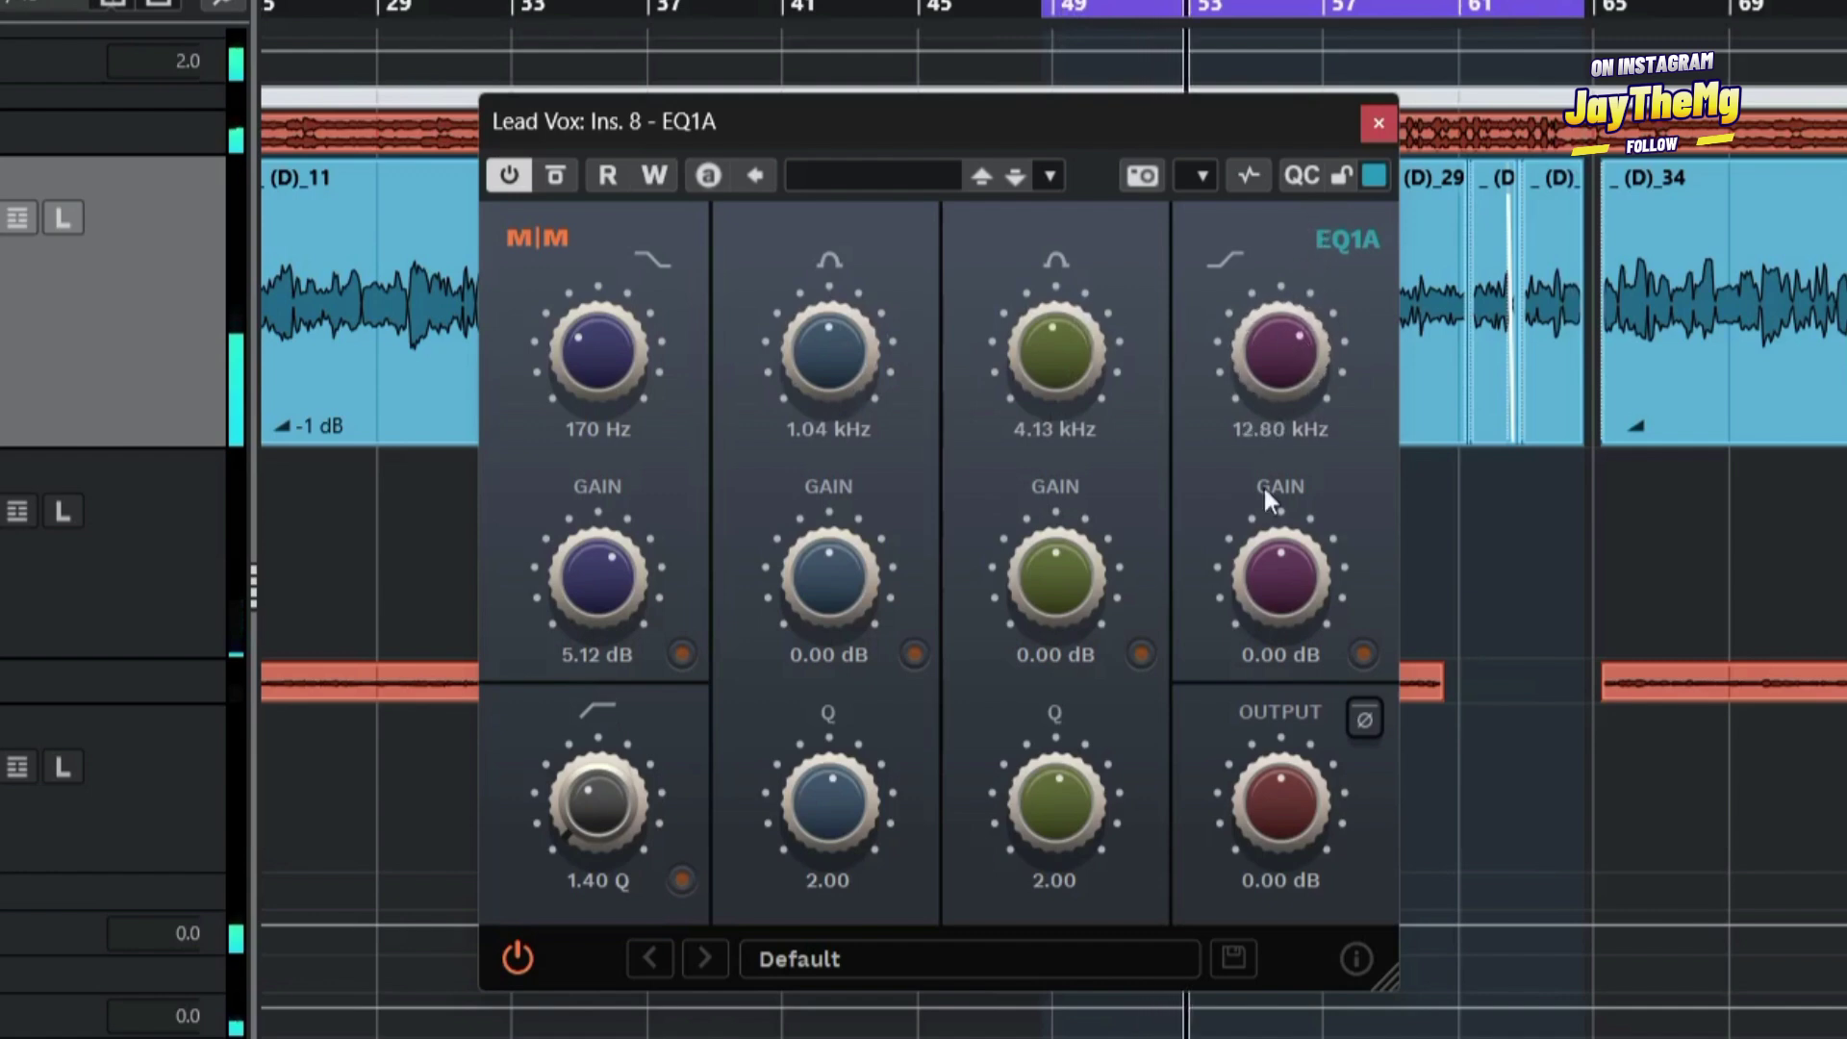
left_click_drag(1280, 577, 1279, 492)
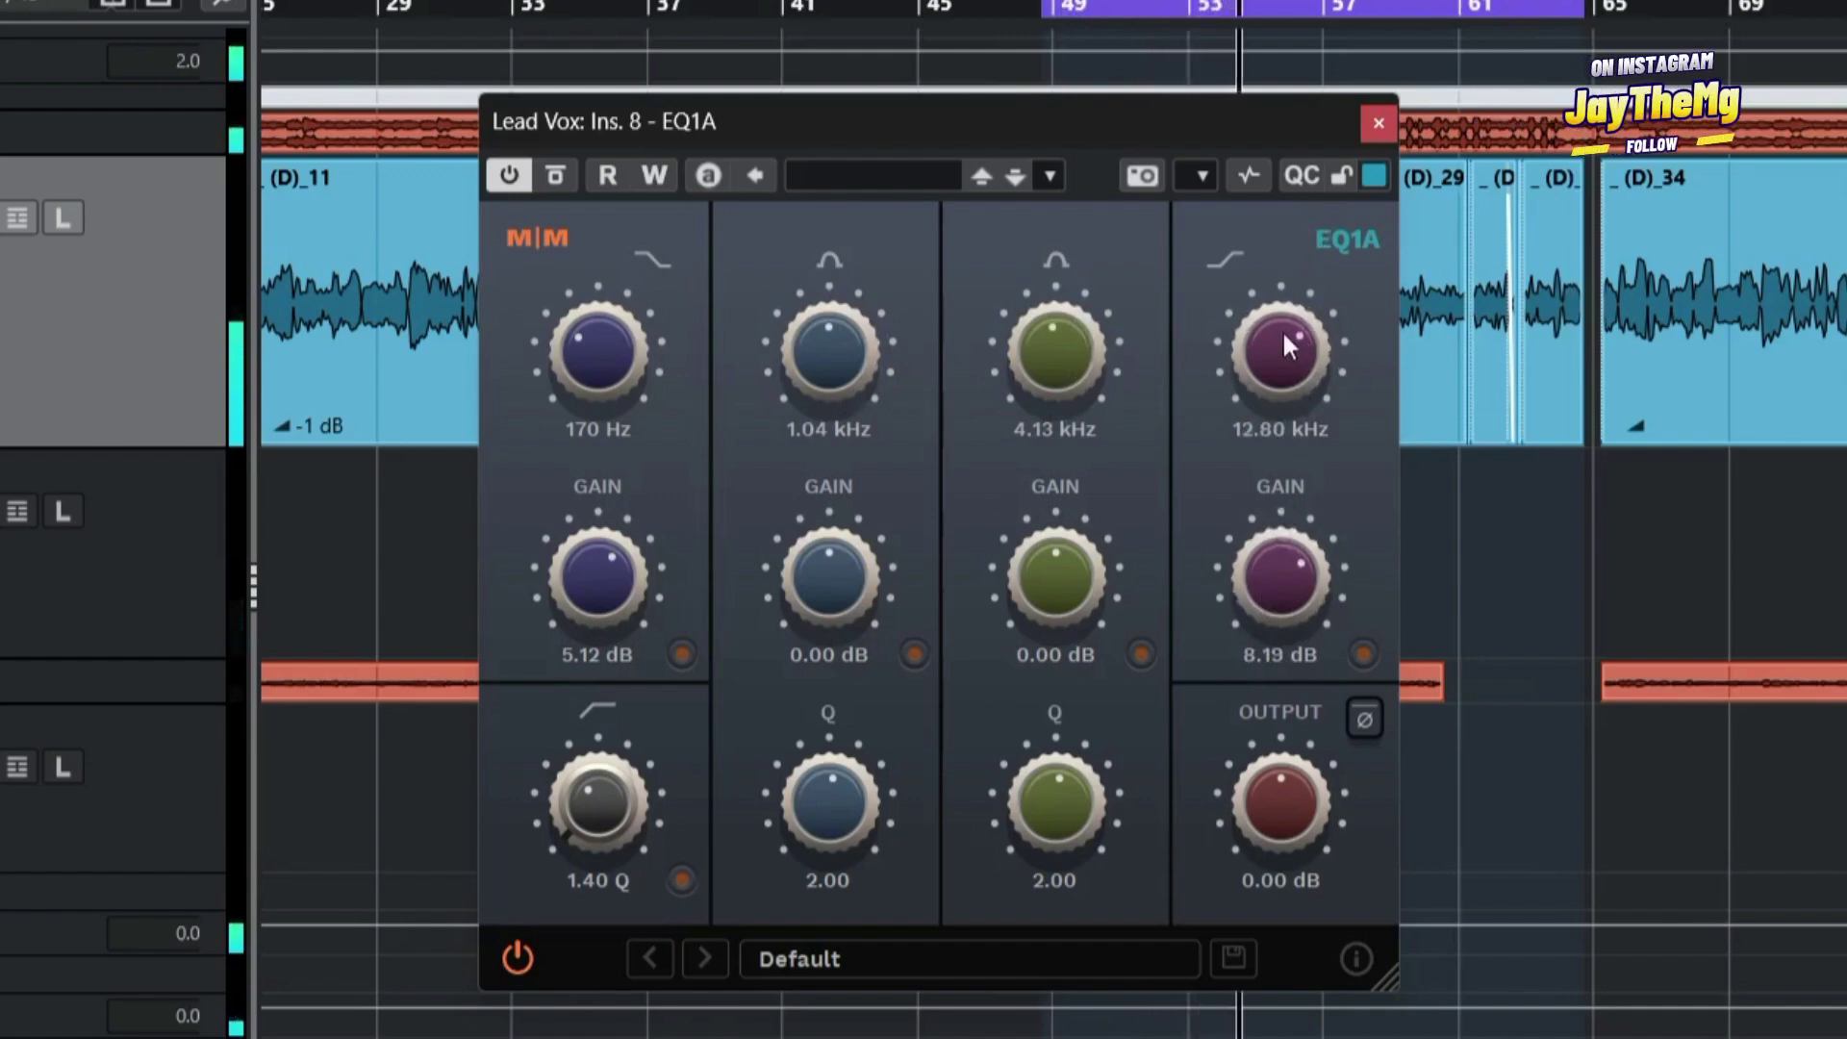
left_click_drag(1283, 331, 1264, 316)
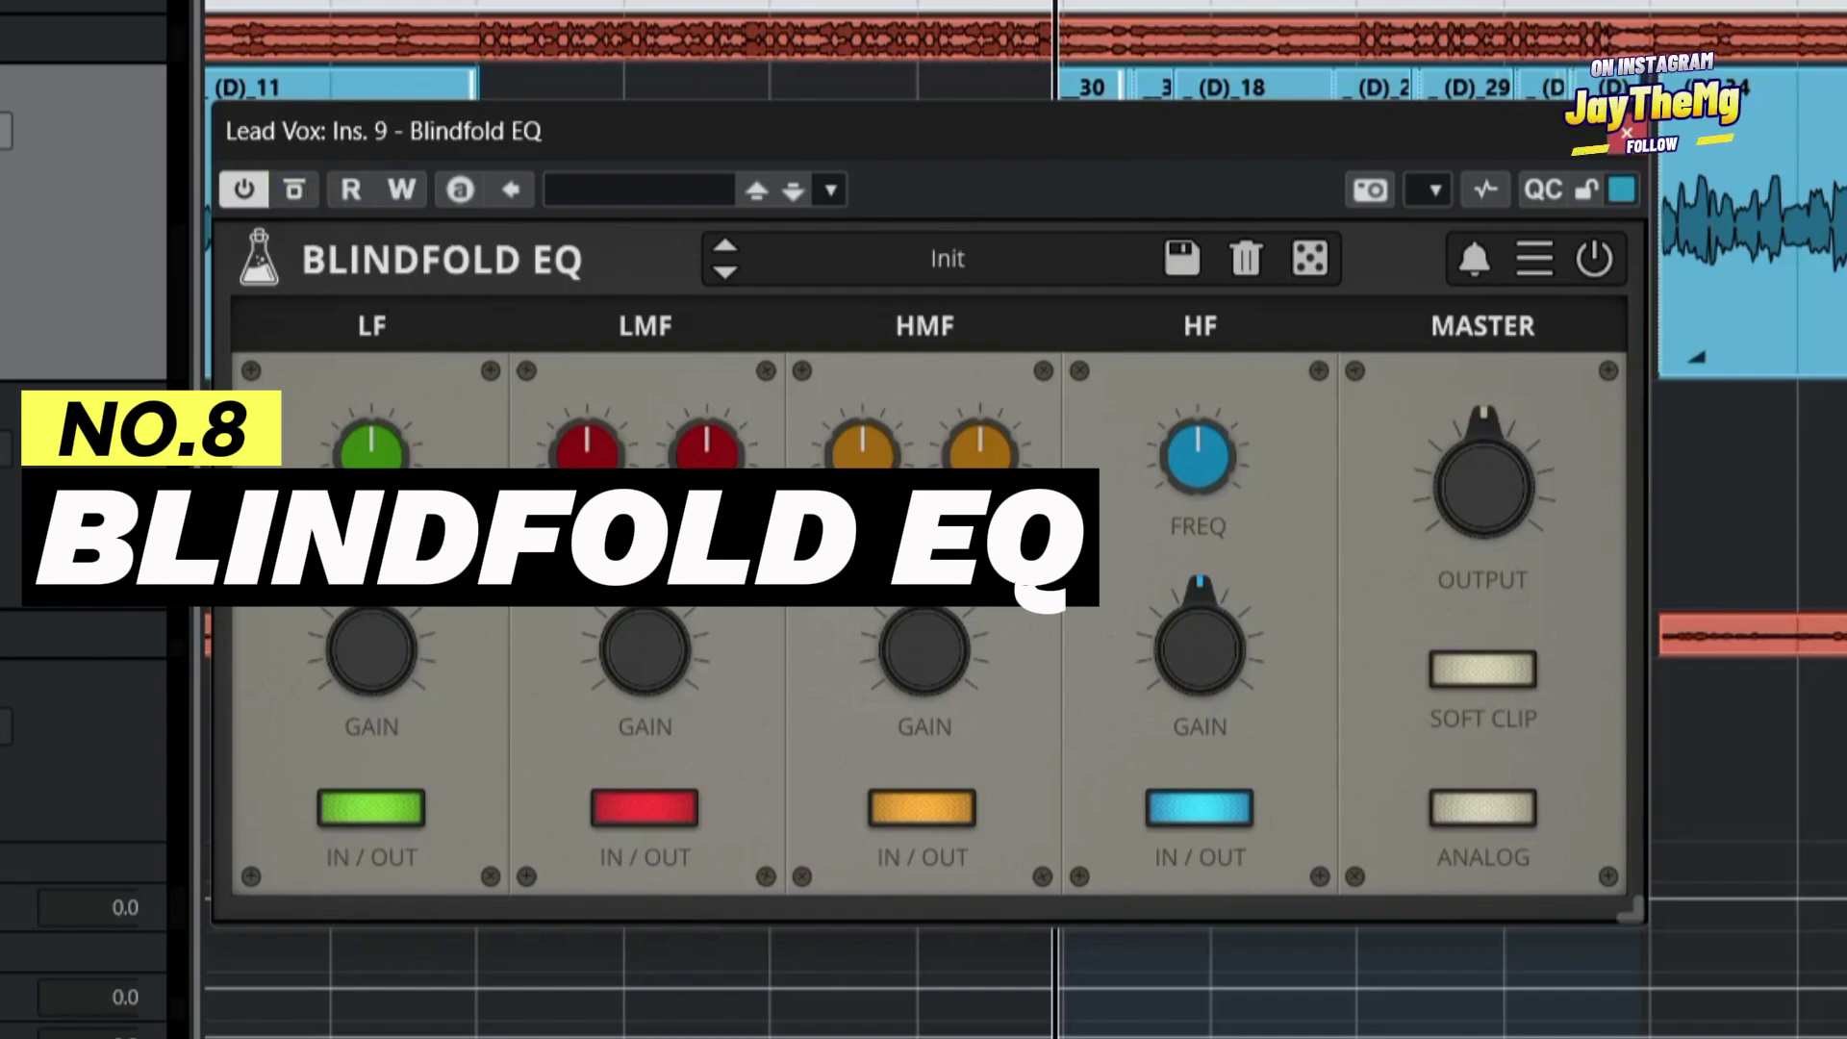
Raise Blindfold EQ's LF and LMF frequencies and turn the LF gain into a cut.
left_click_drag(369, 429, 616, 435)
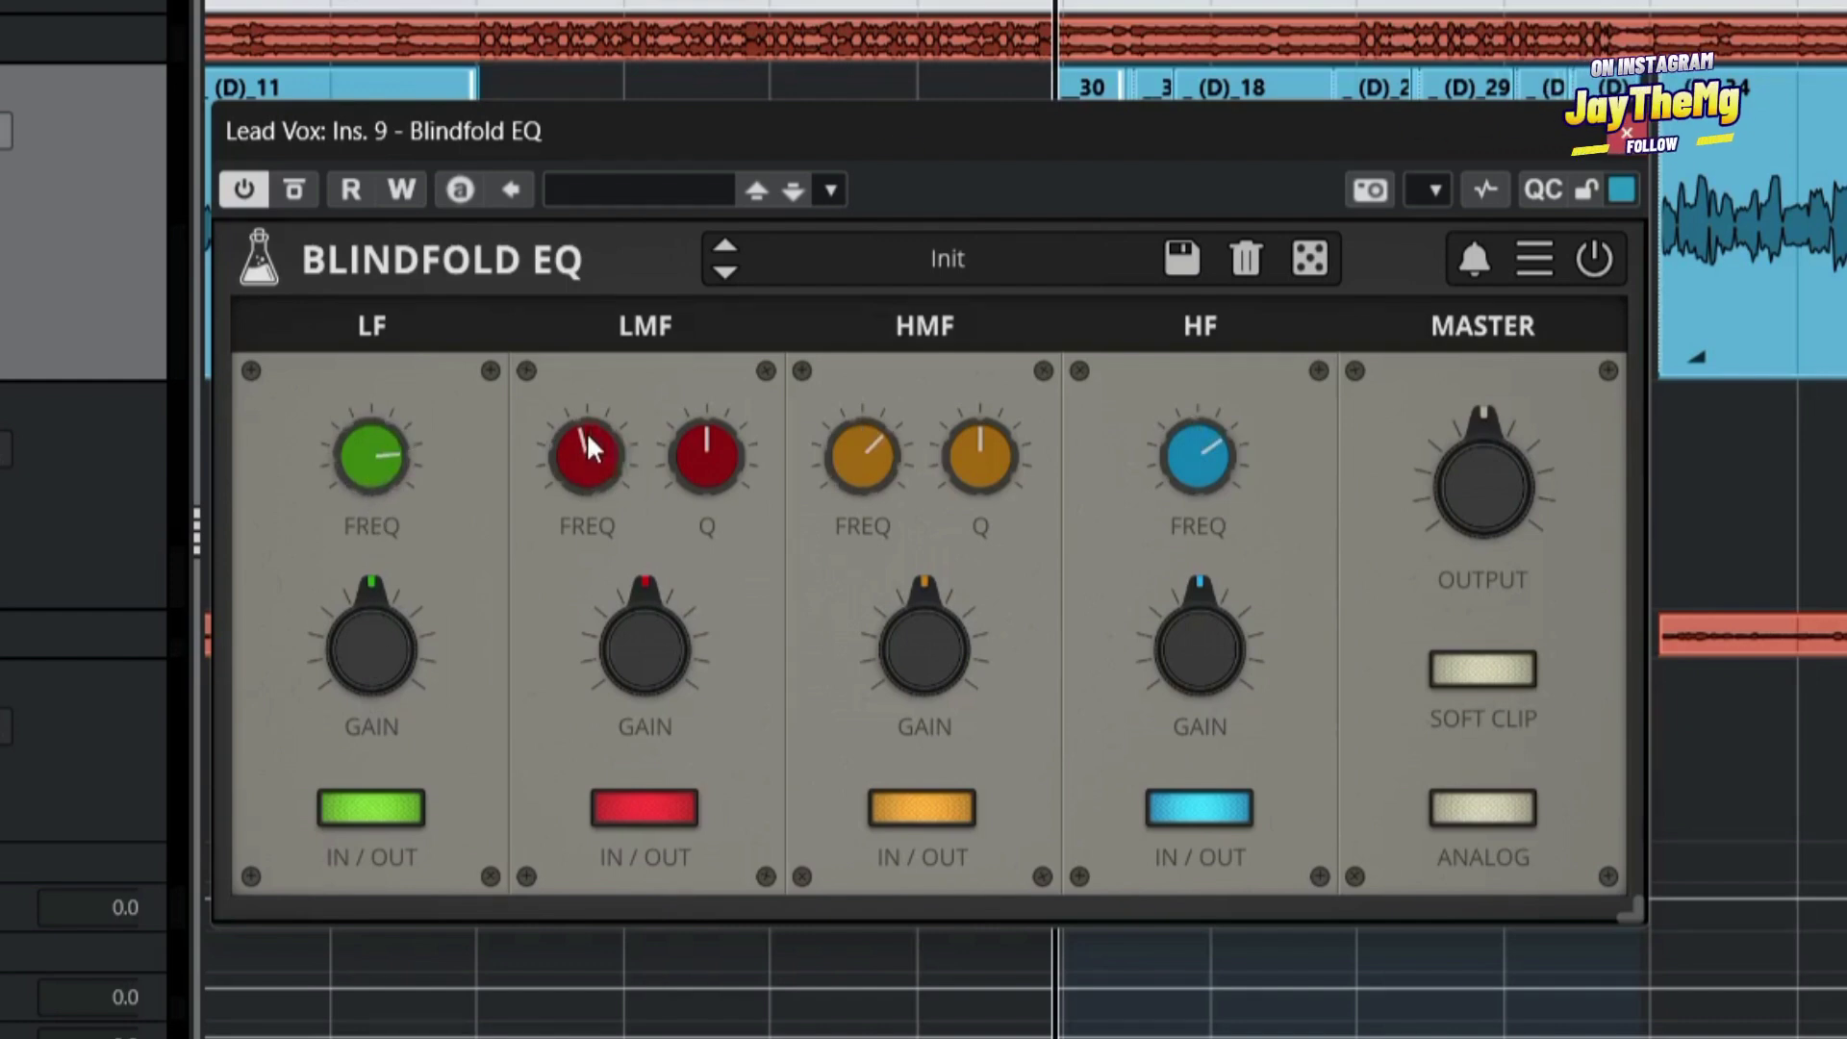
left_click_drag(592, 466, 583, 389)
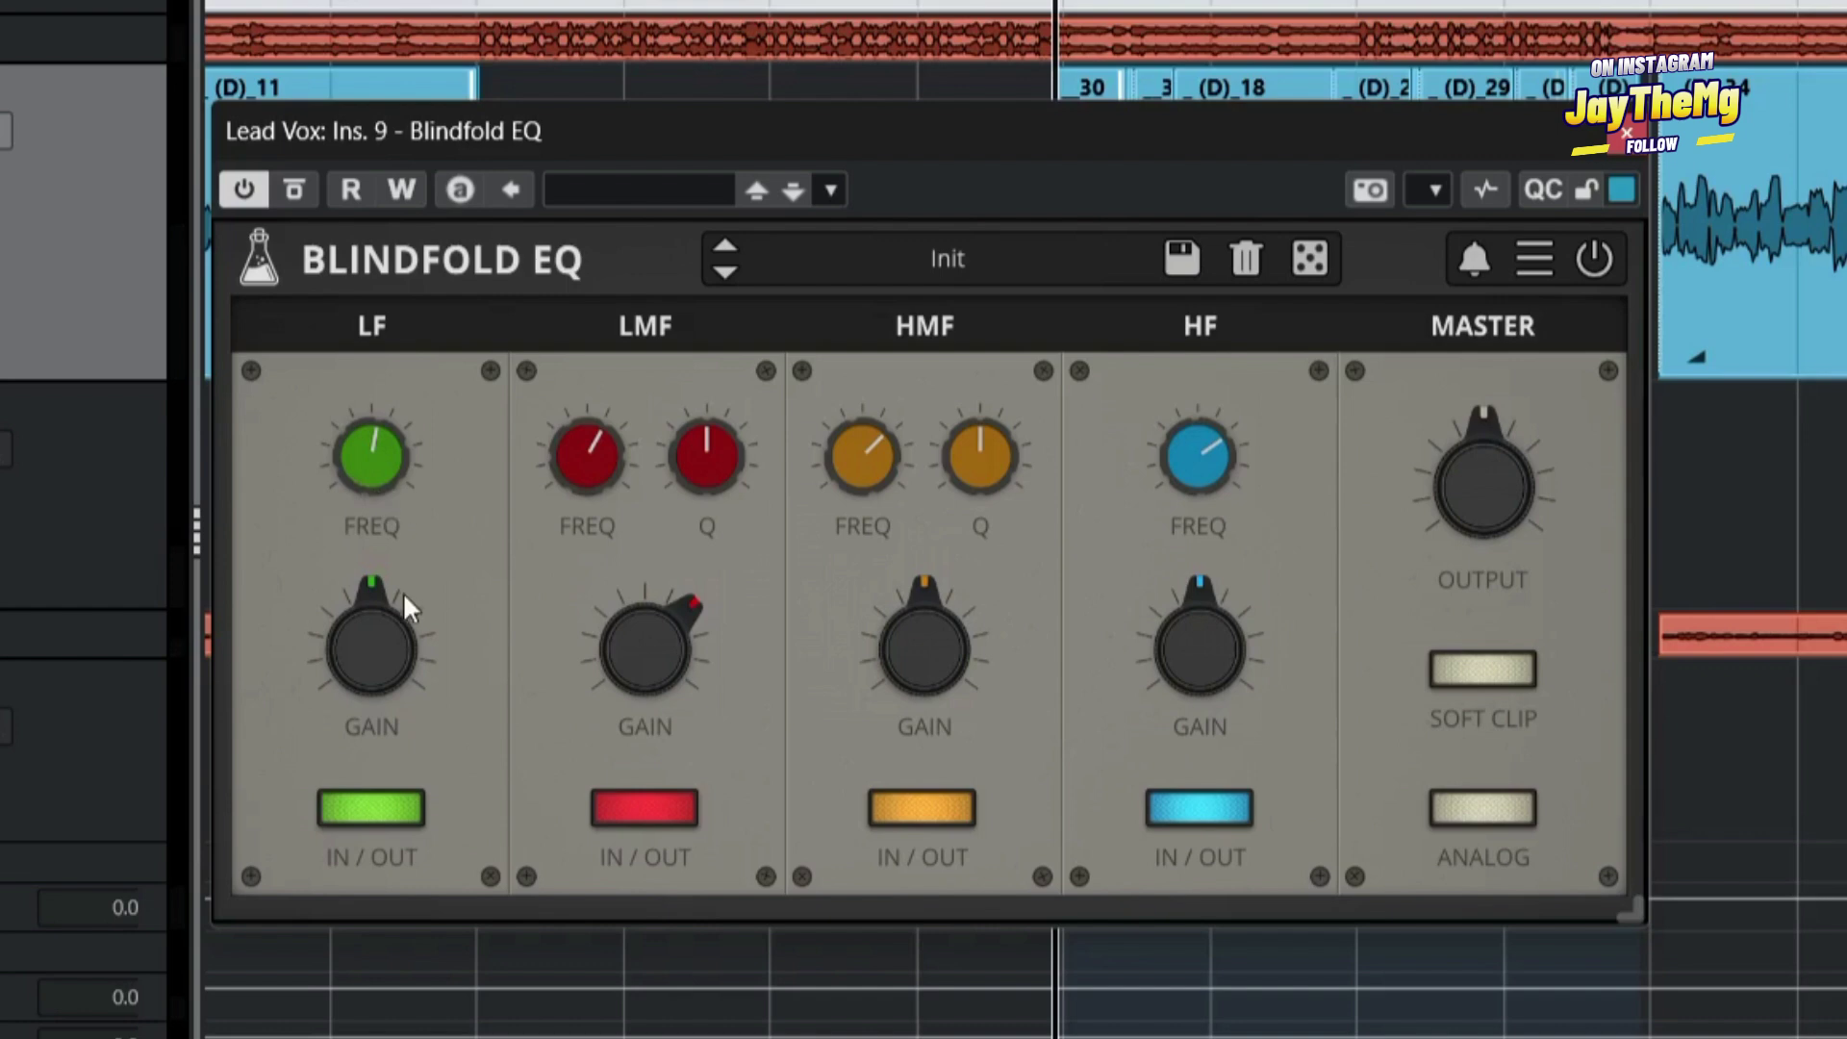
left_click_drag(377, 487, 377, 448)
left_click_drag(379, 641, 404, 325)
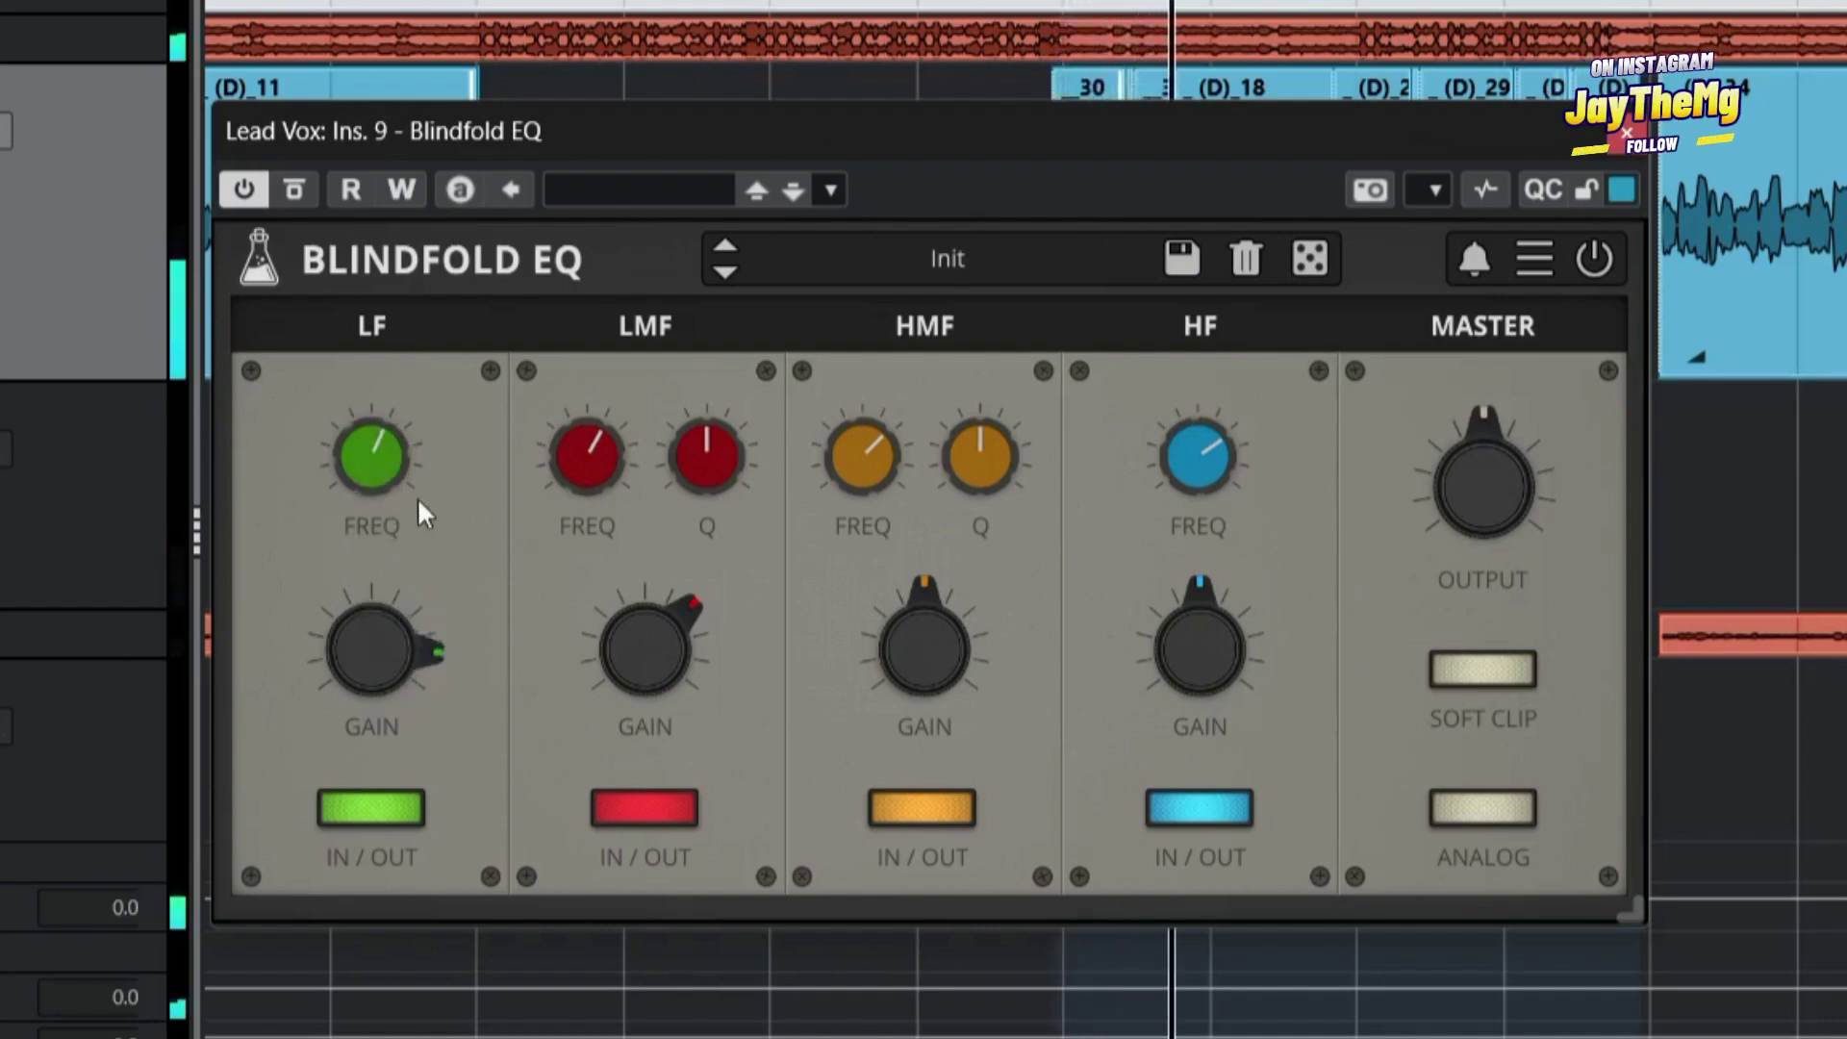
left_click_drag(421, 650, 408, 806)
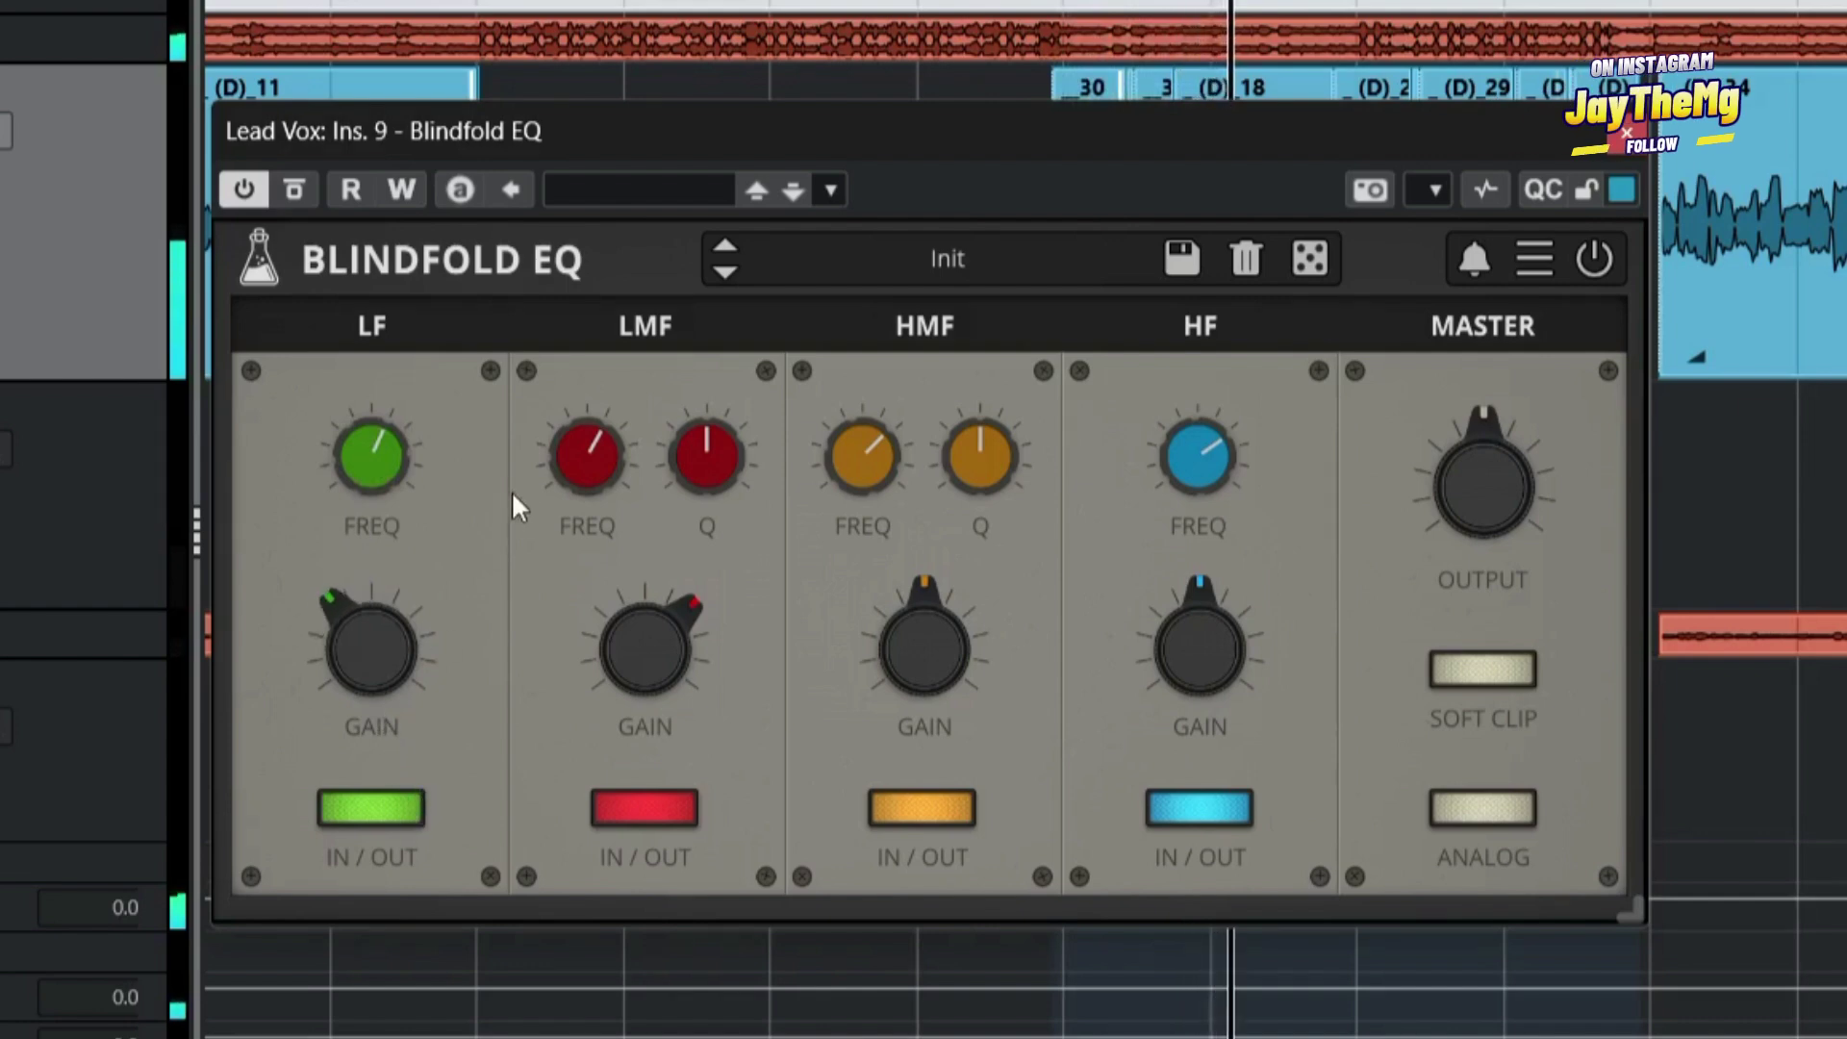
Raise the LMF frequency and Q, then reset the LMF gain and add a slight boost.
left_click_drag(592, 470, 587, 433)
left_click_drag(706, 444, 712, 400)
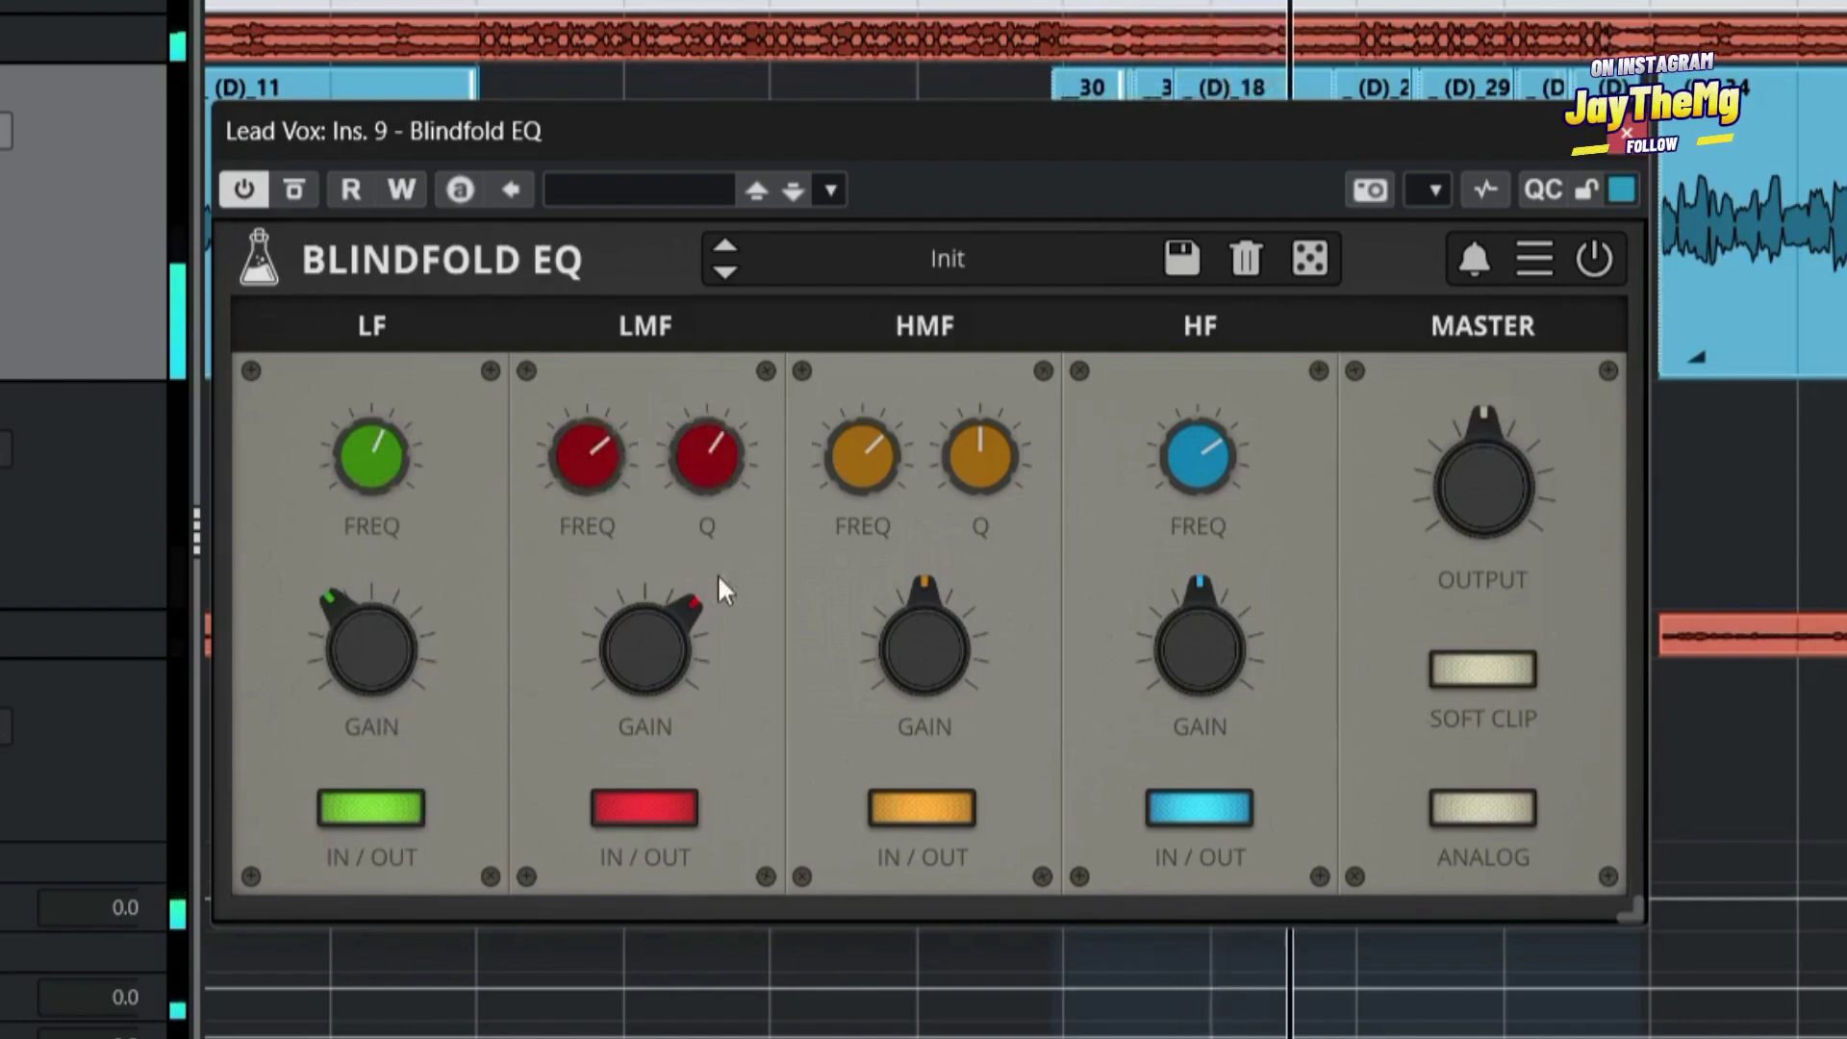
left_click_drag(627, 550, 679, 779)
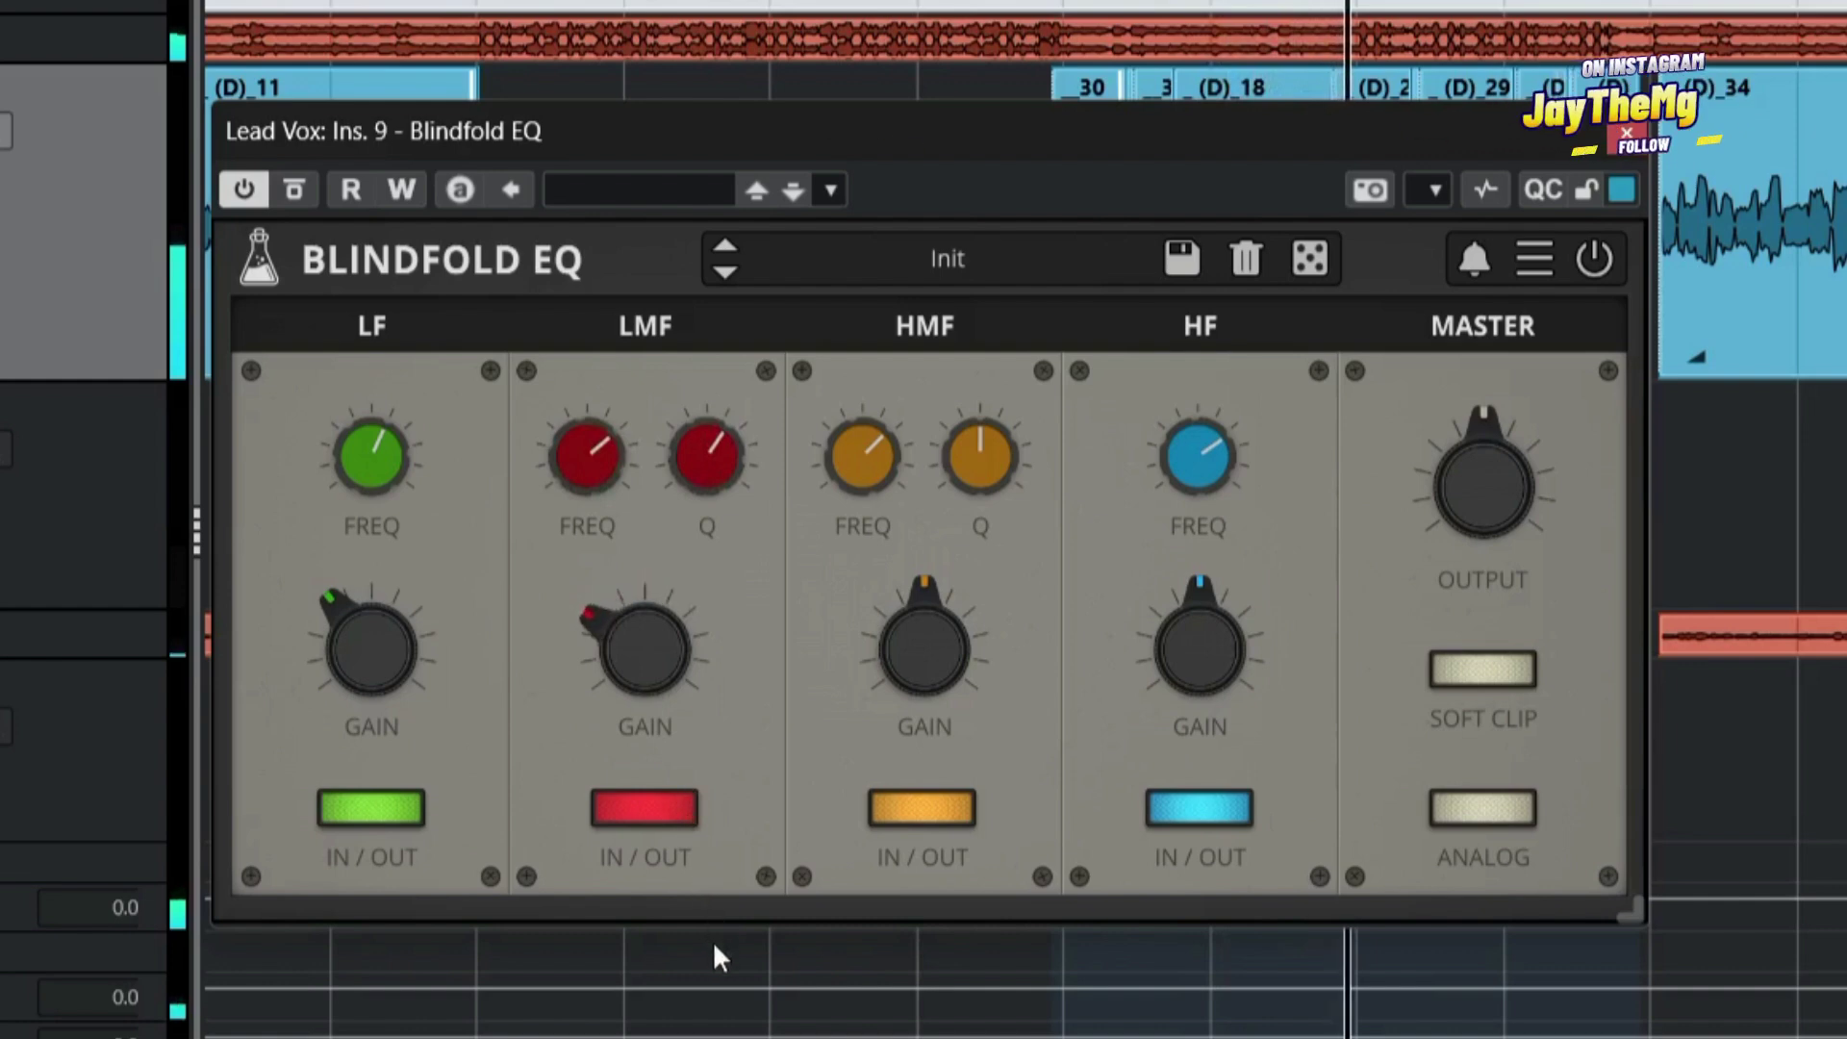
double_click(654, 733)
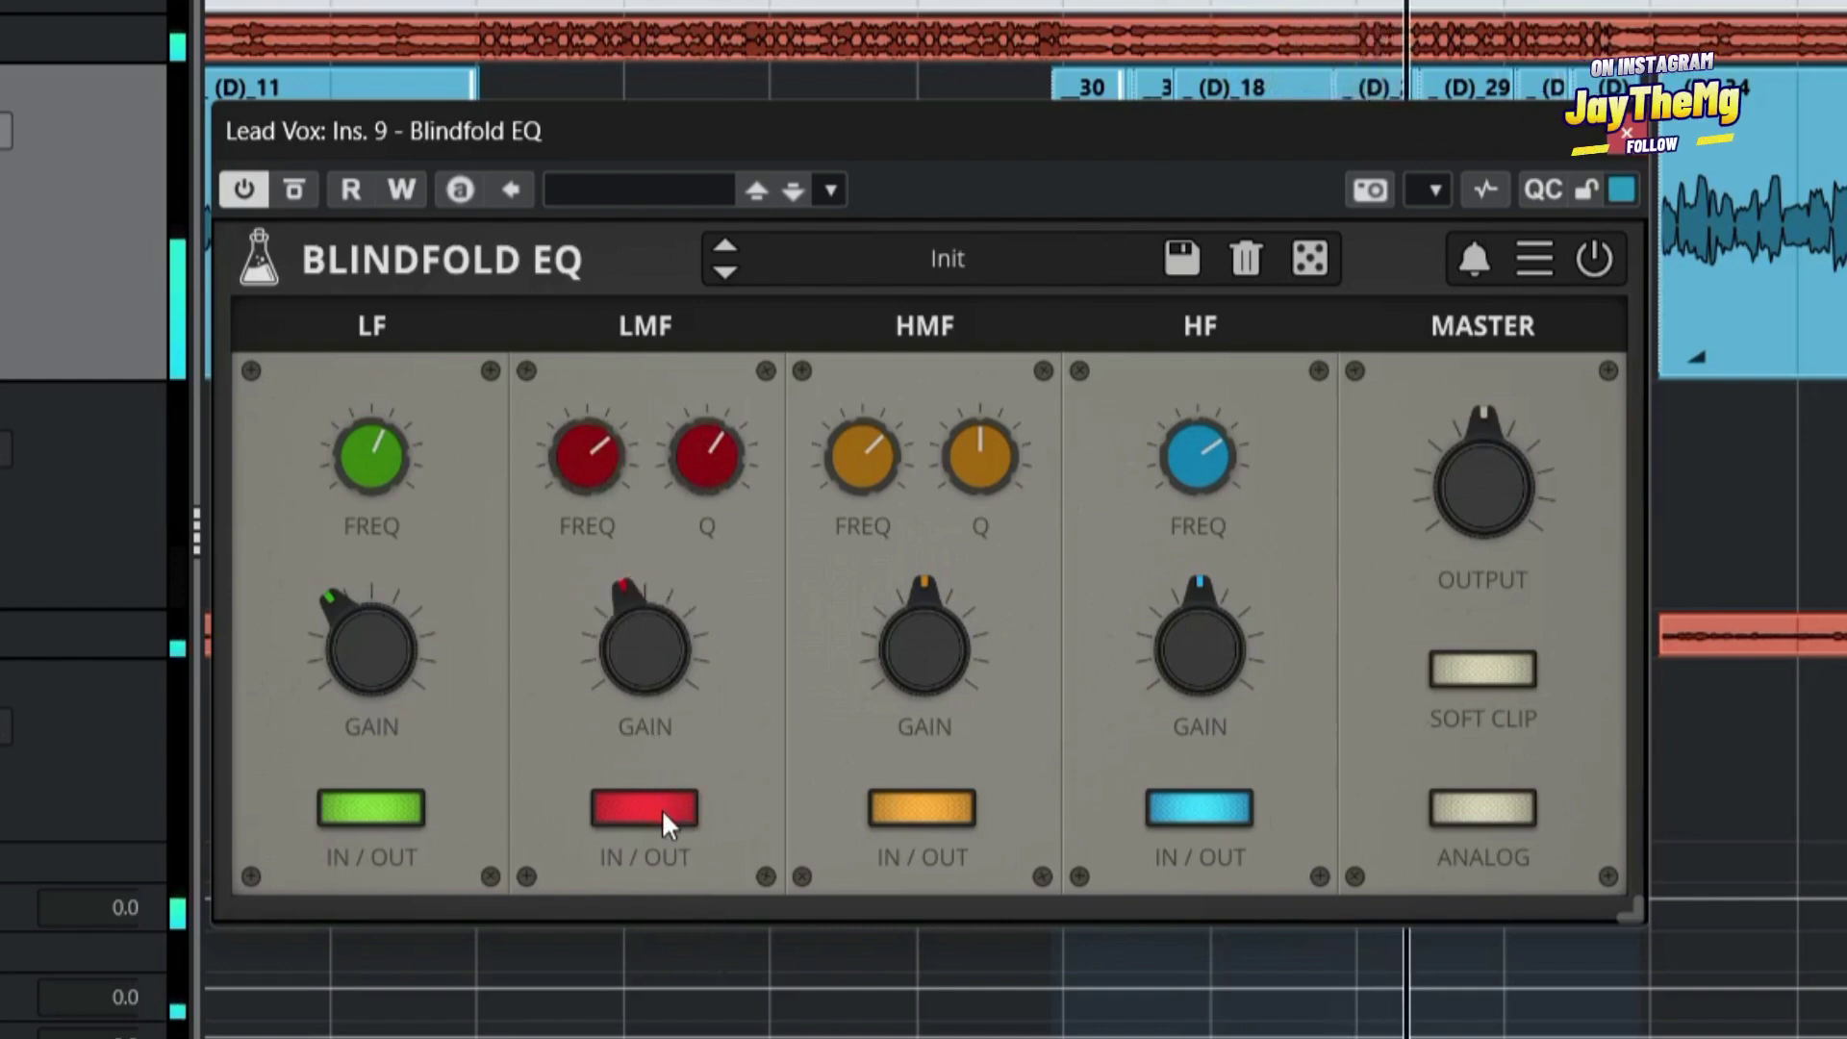
left_click_drag(639, 643, 642, 591)
left_click_drag(583, 437, 583, 493)
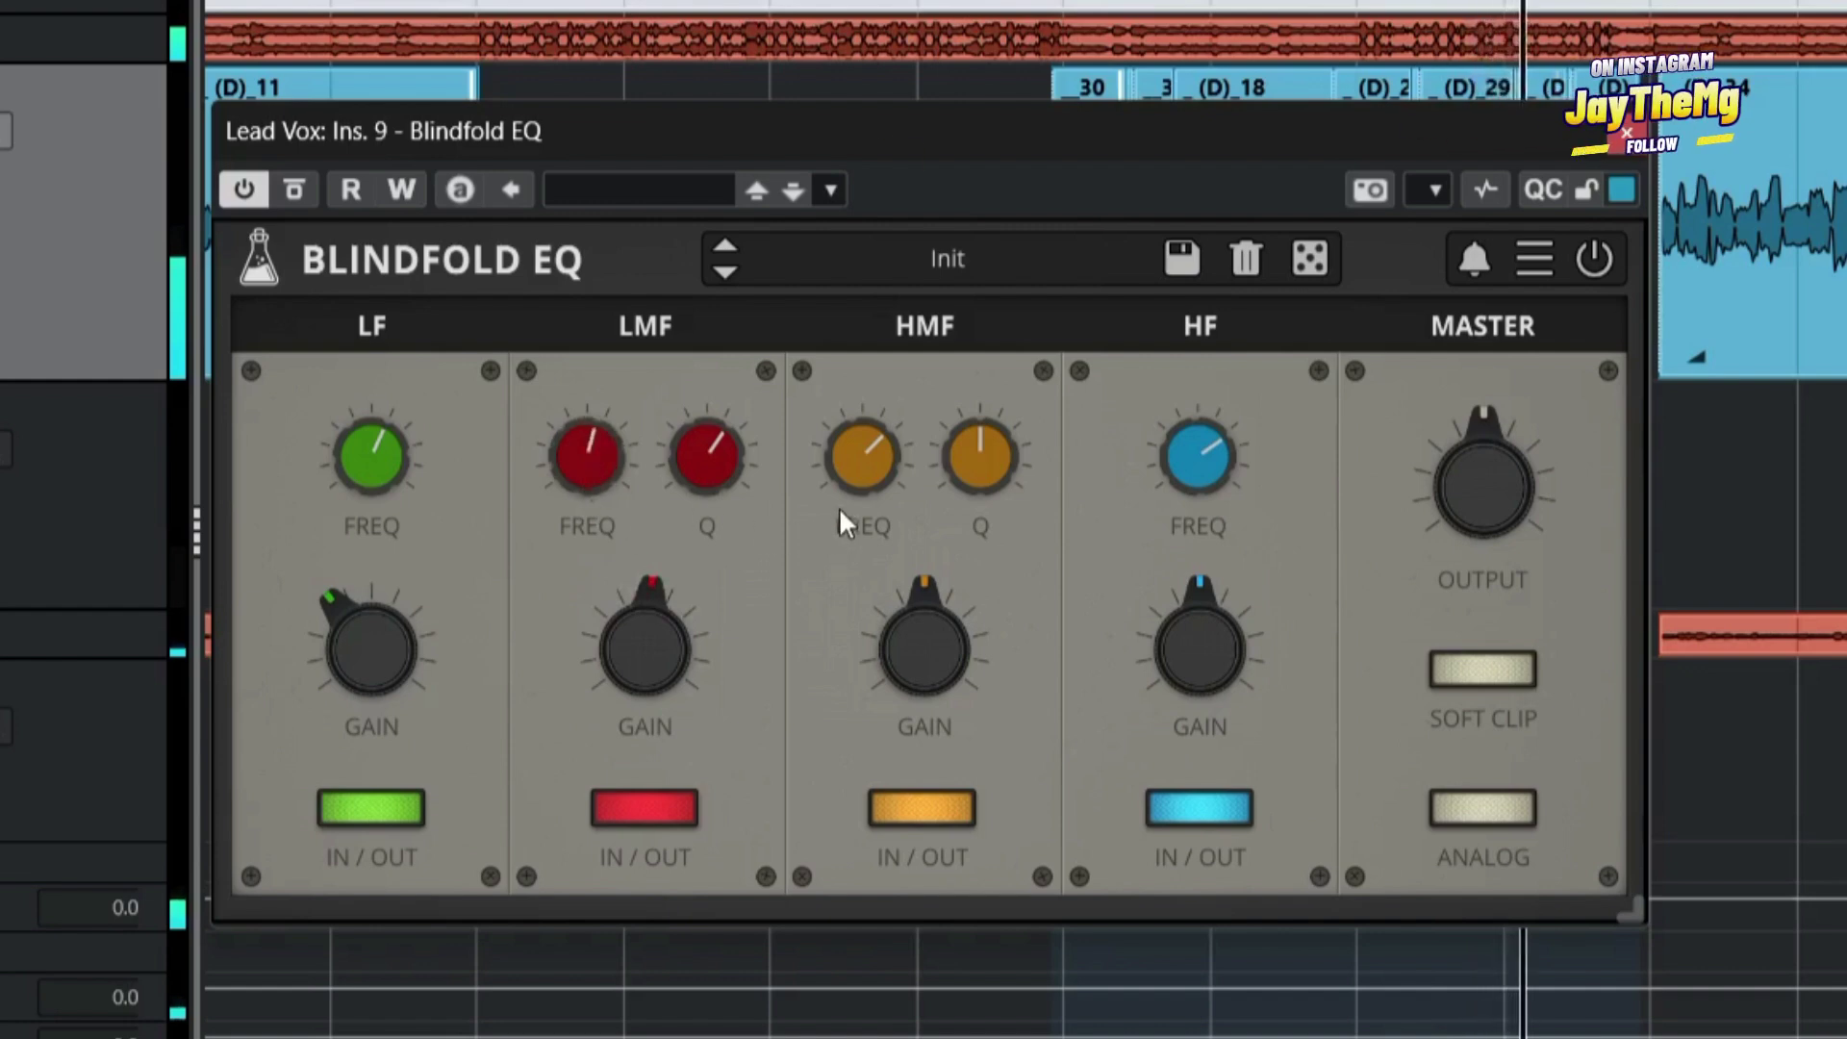
Boost the HMF and HF gains, toggling the HF band's IN/OUT to compare.
mouse_move(916, 625)
left_mouse_down()
mouse_move(919, 546)
mouse_move(924, 594)
left_mouse_up()
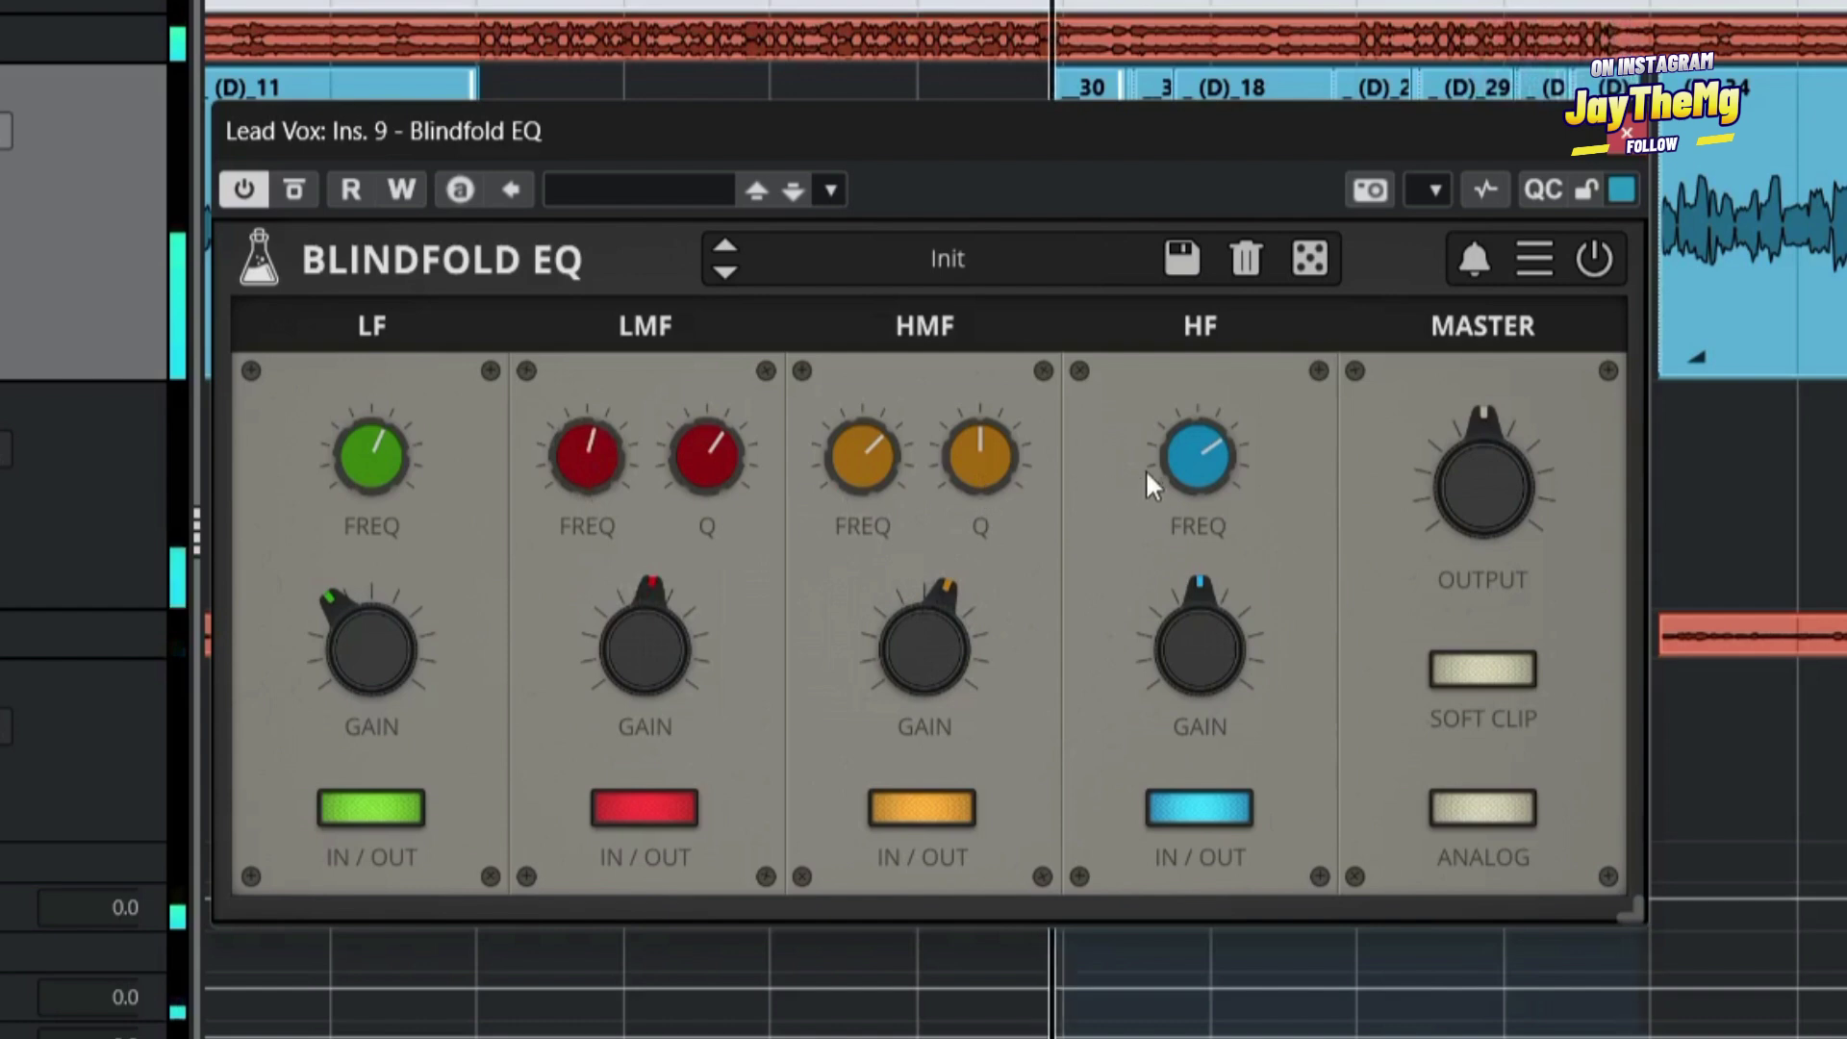
mouse_move(1212, 616)
left_mouse_down()
mouse_move(1219, 529)
mouse_move(1209, 616)
left_mouse_up()
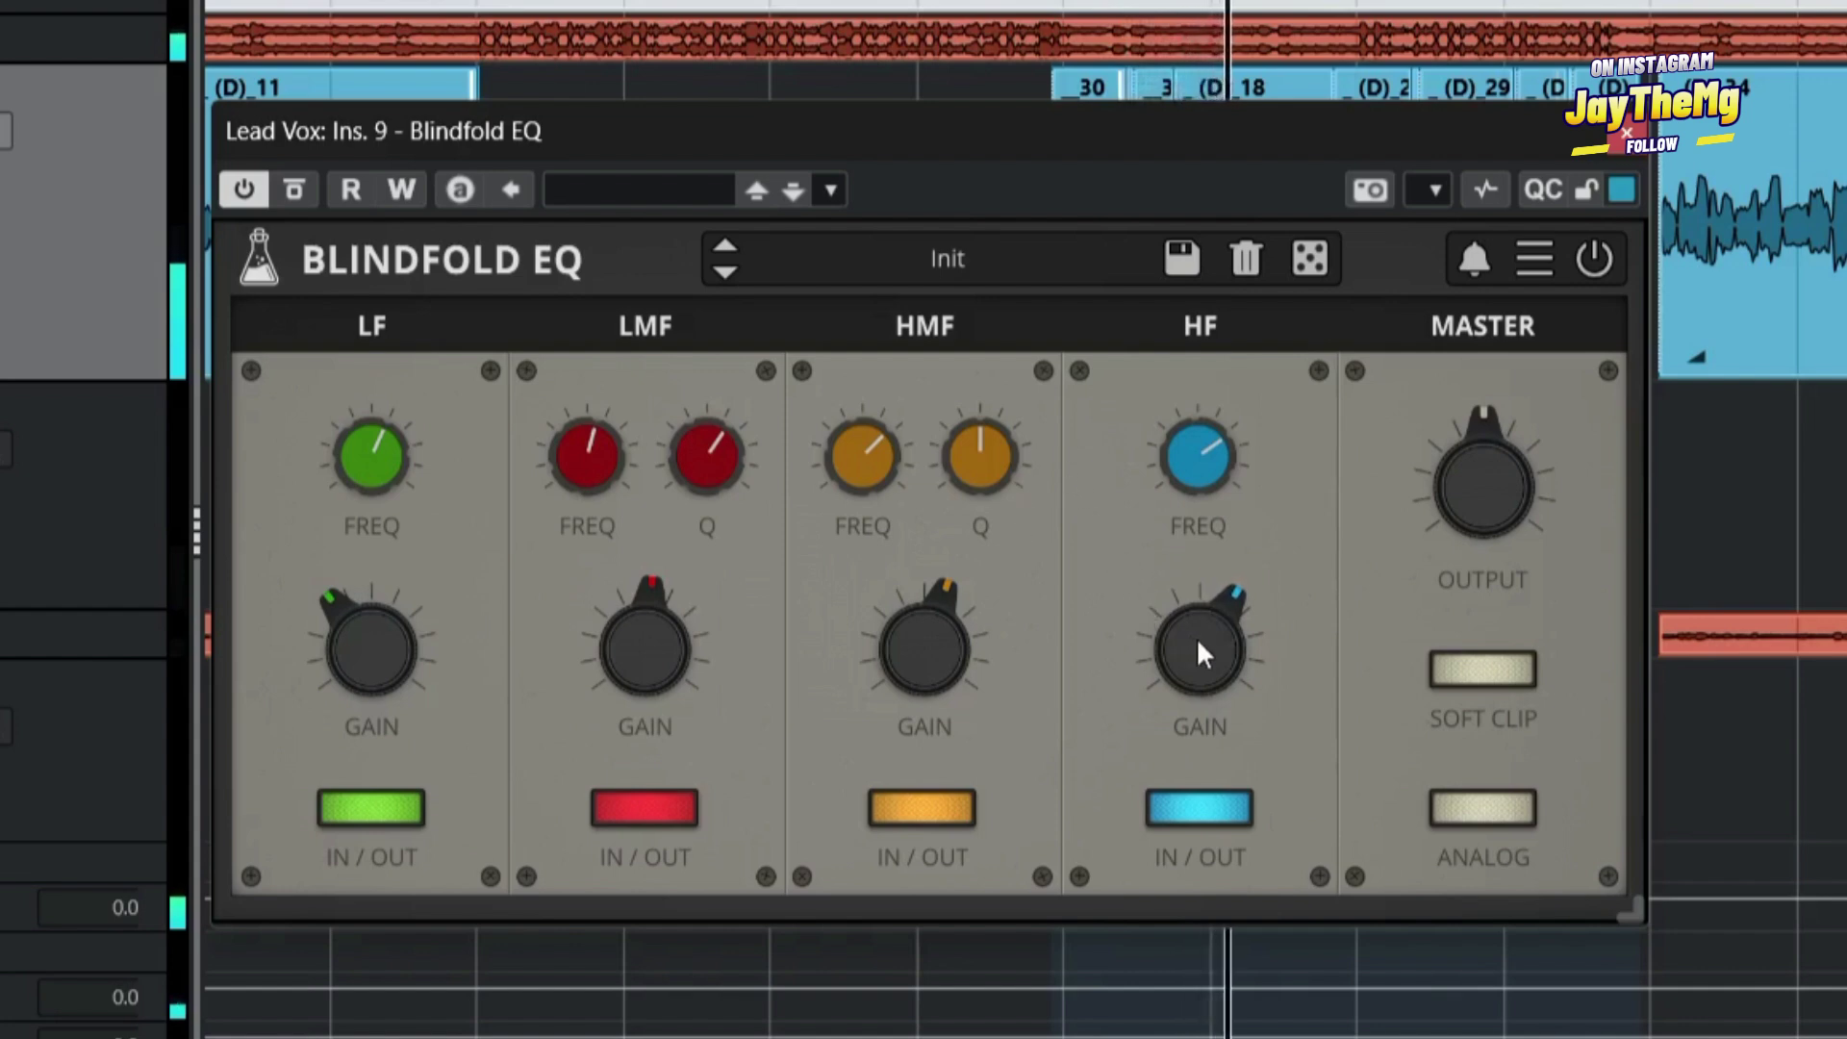
left_click(1200, 819)
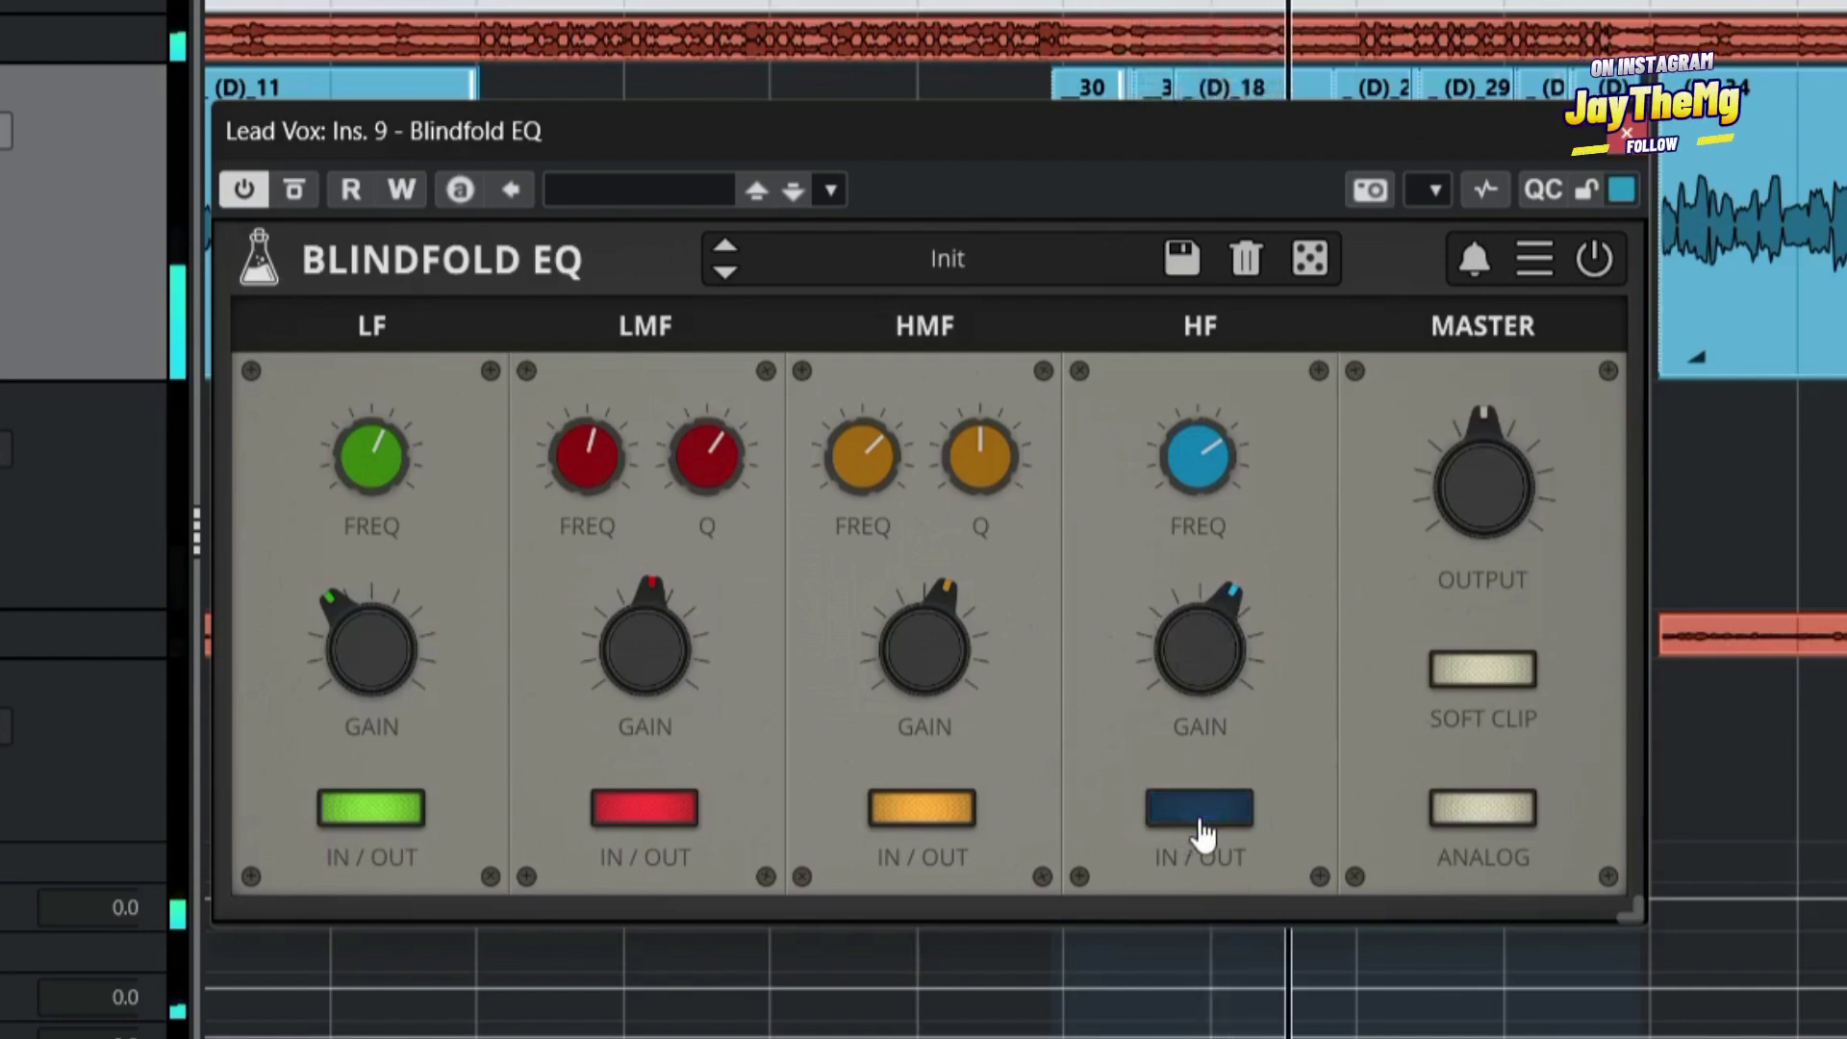
left_click(1201, 819)
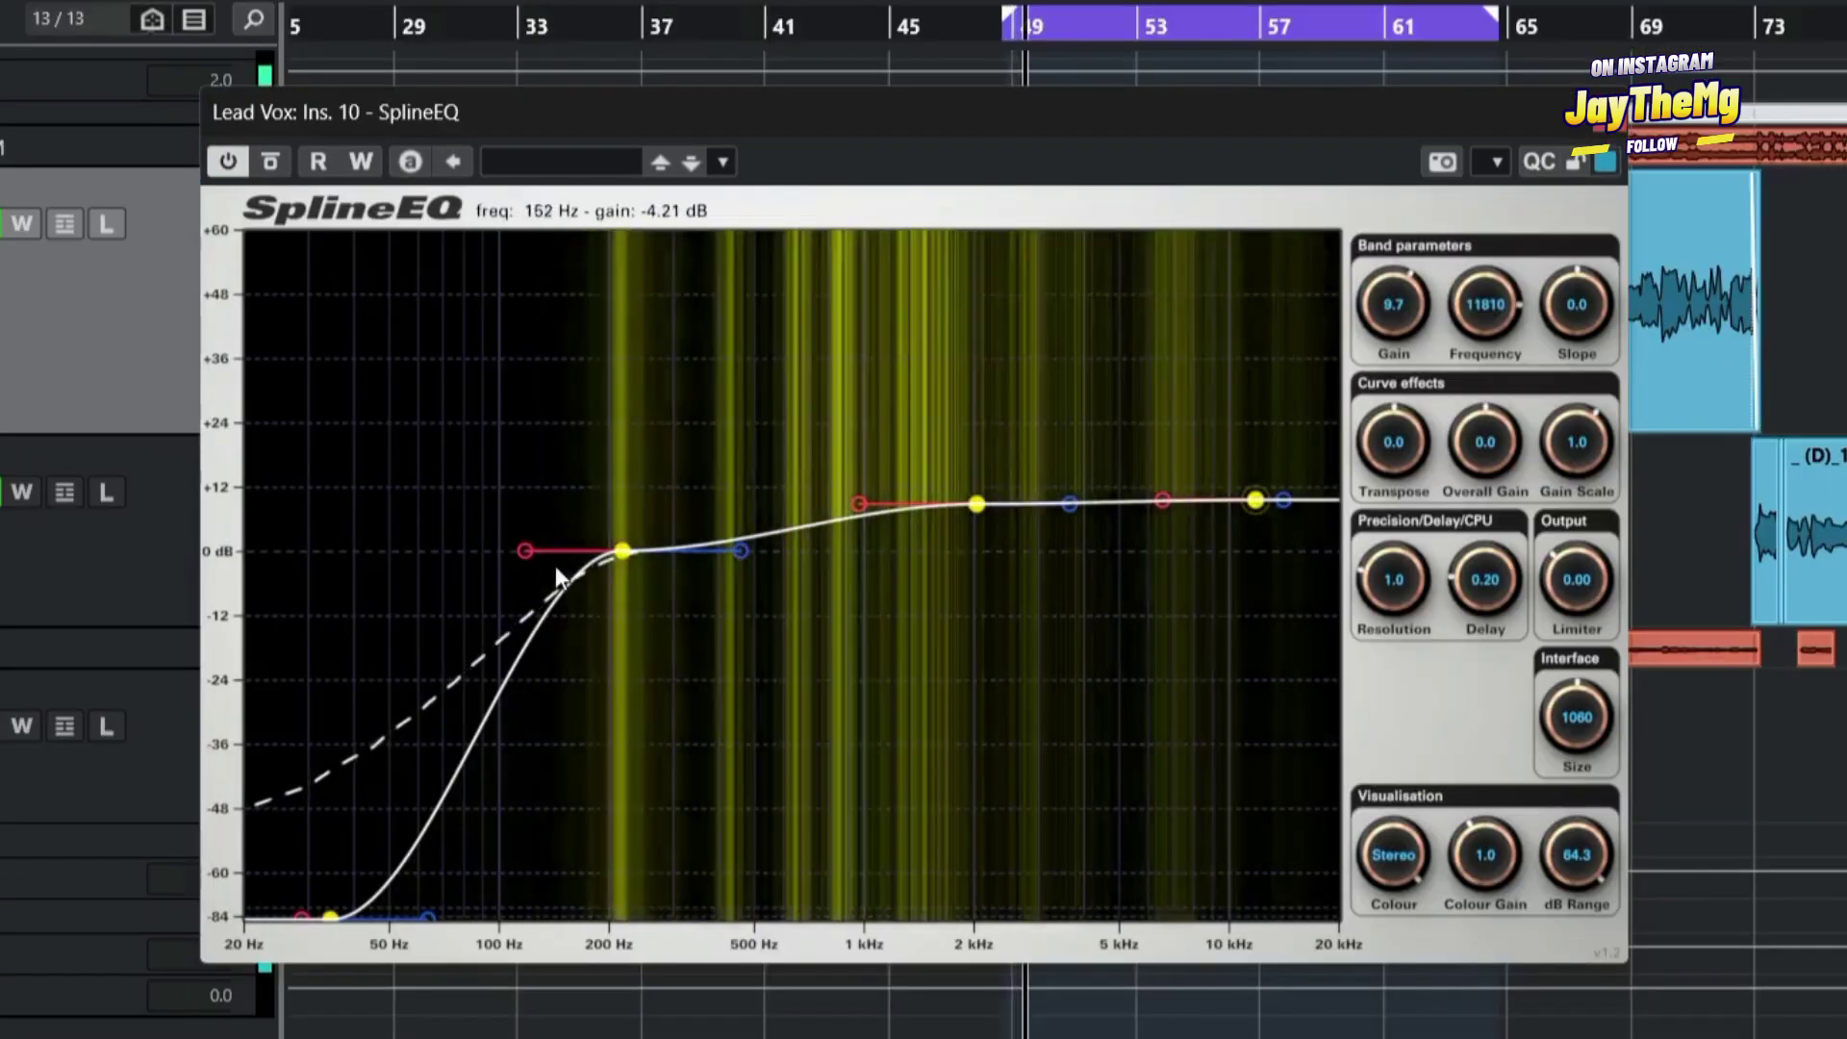
Drag SplineEQ nodes: a band near 971 Hz, boosts on bands C and D, and band B at 53 Hz.
left_click_drag(556, 566, 912, 505)
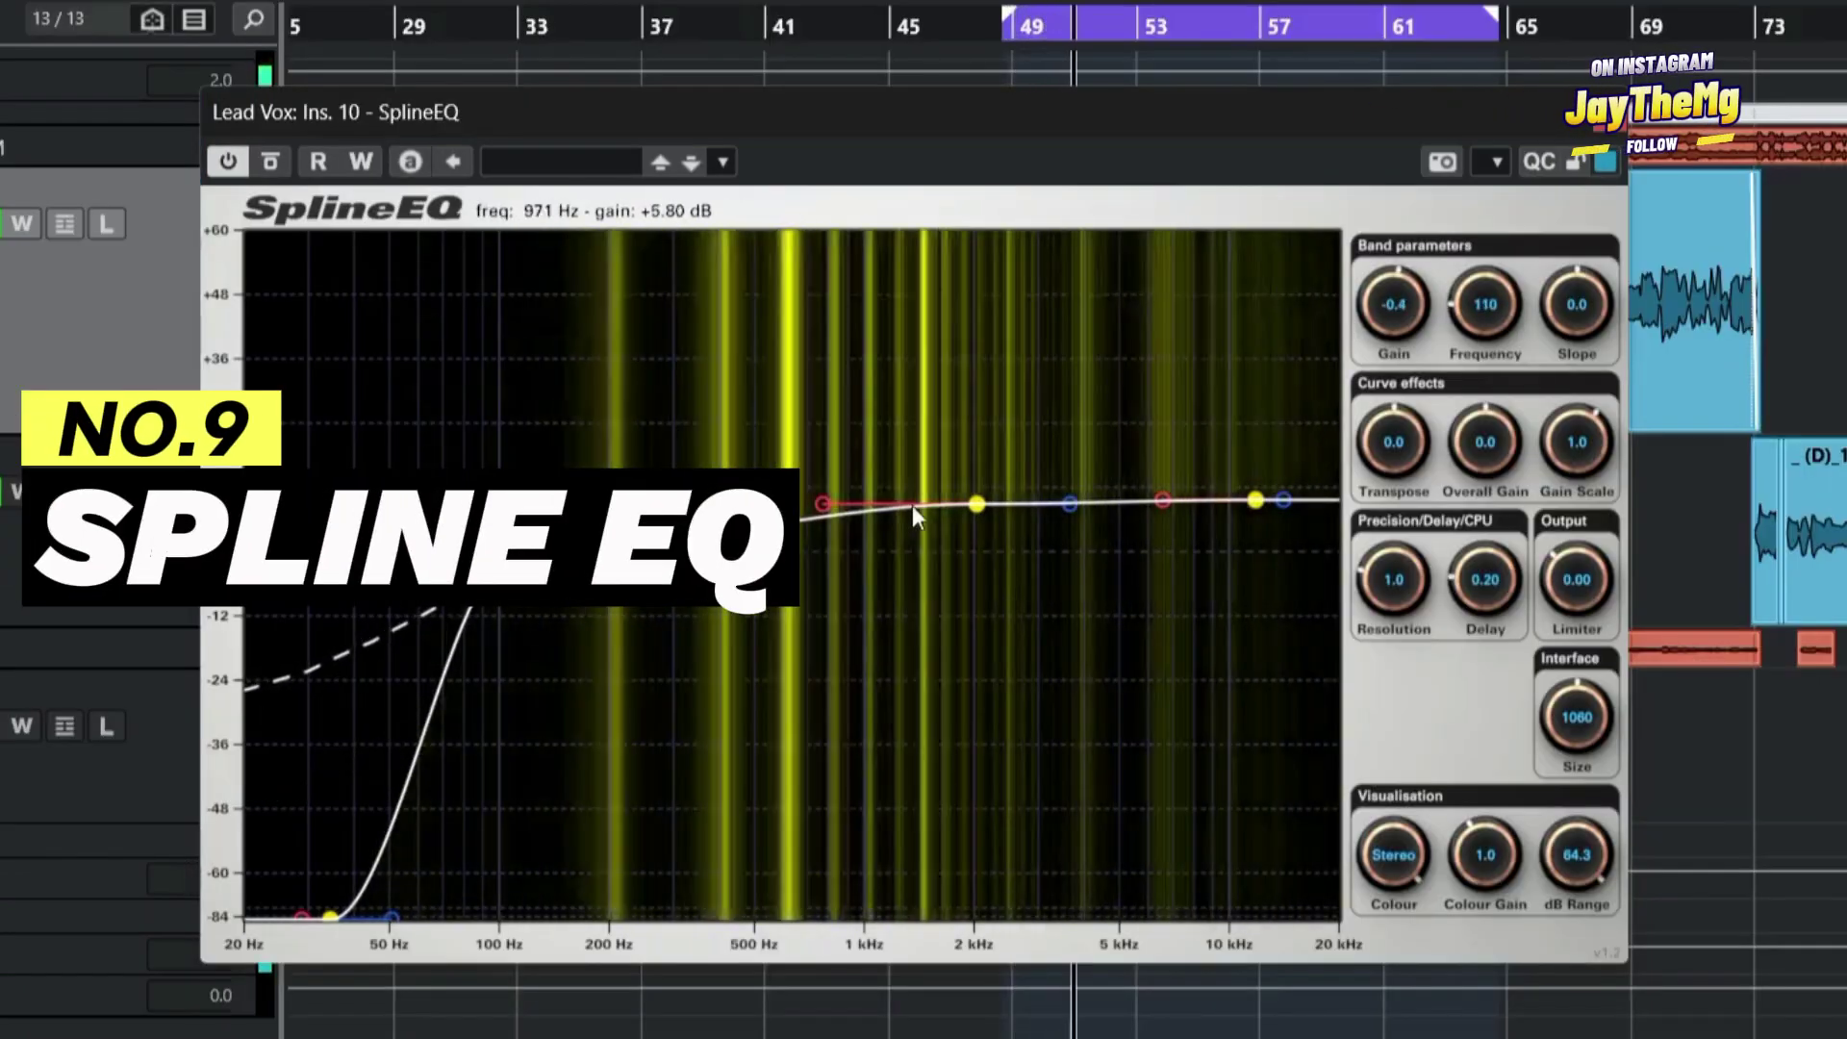
left_click_drag(964, 633, 971, 492)
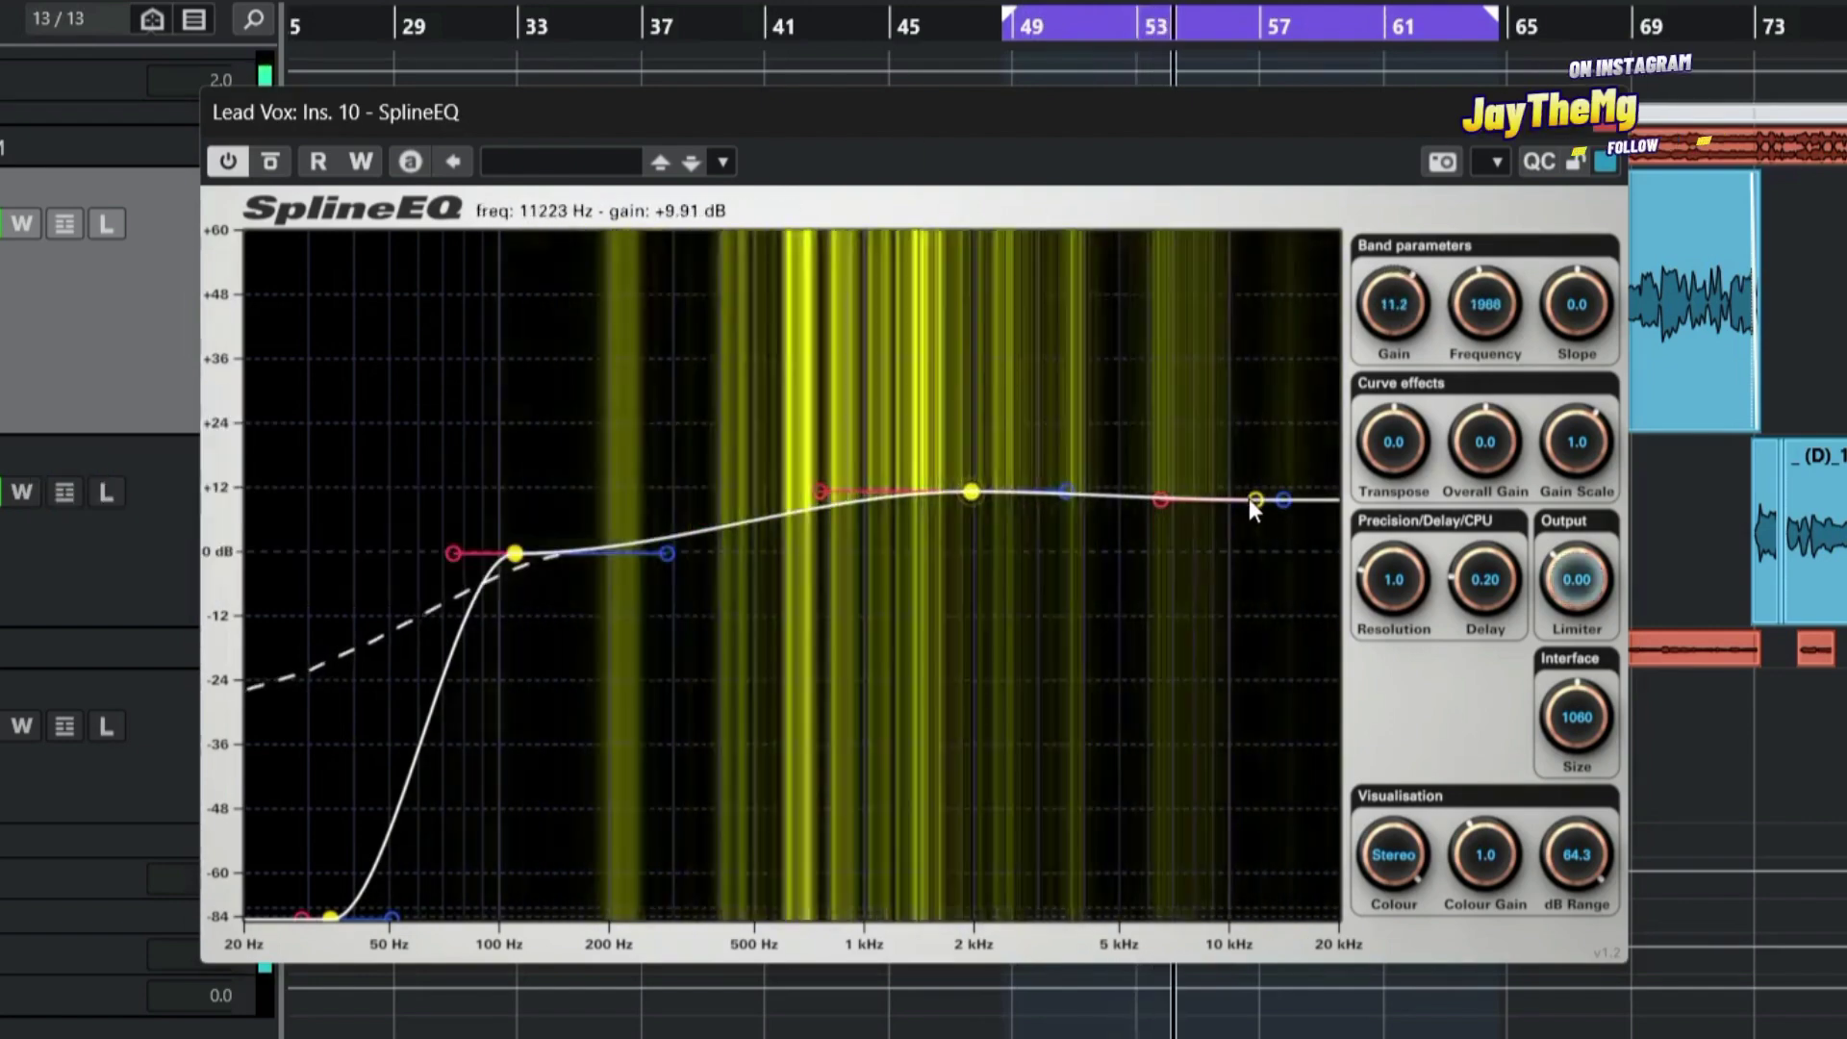
left_click_drag(1249, 498, 1266, 550)
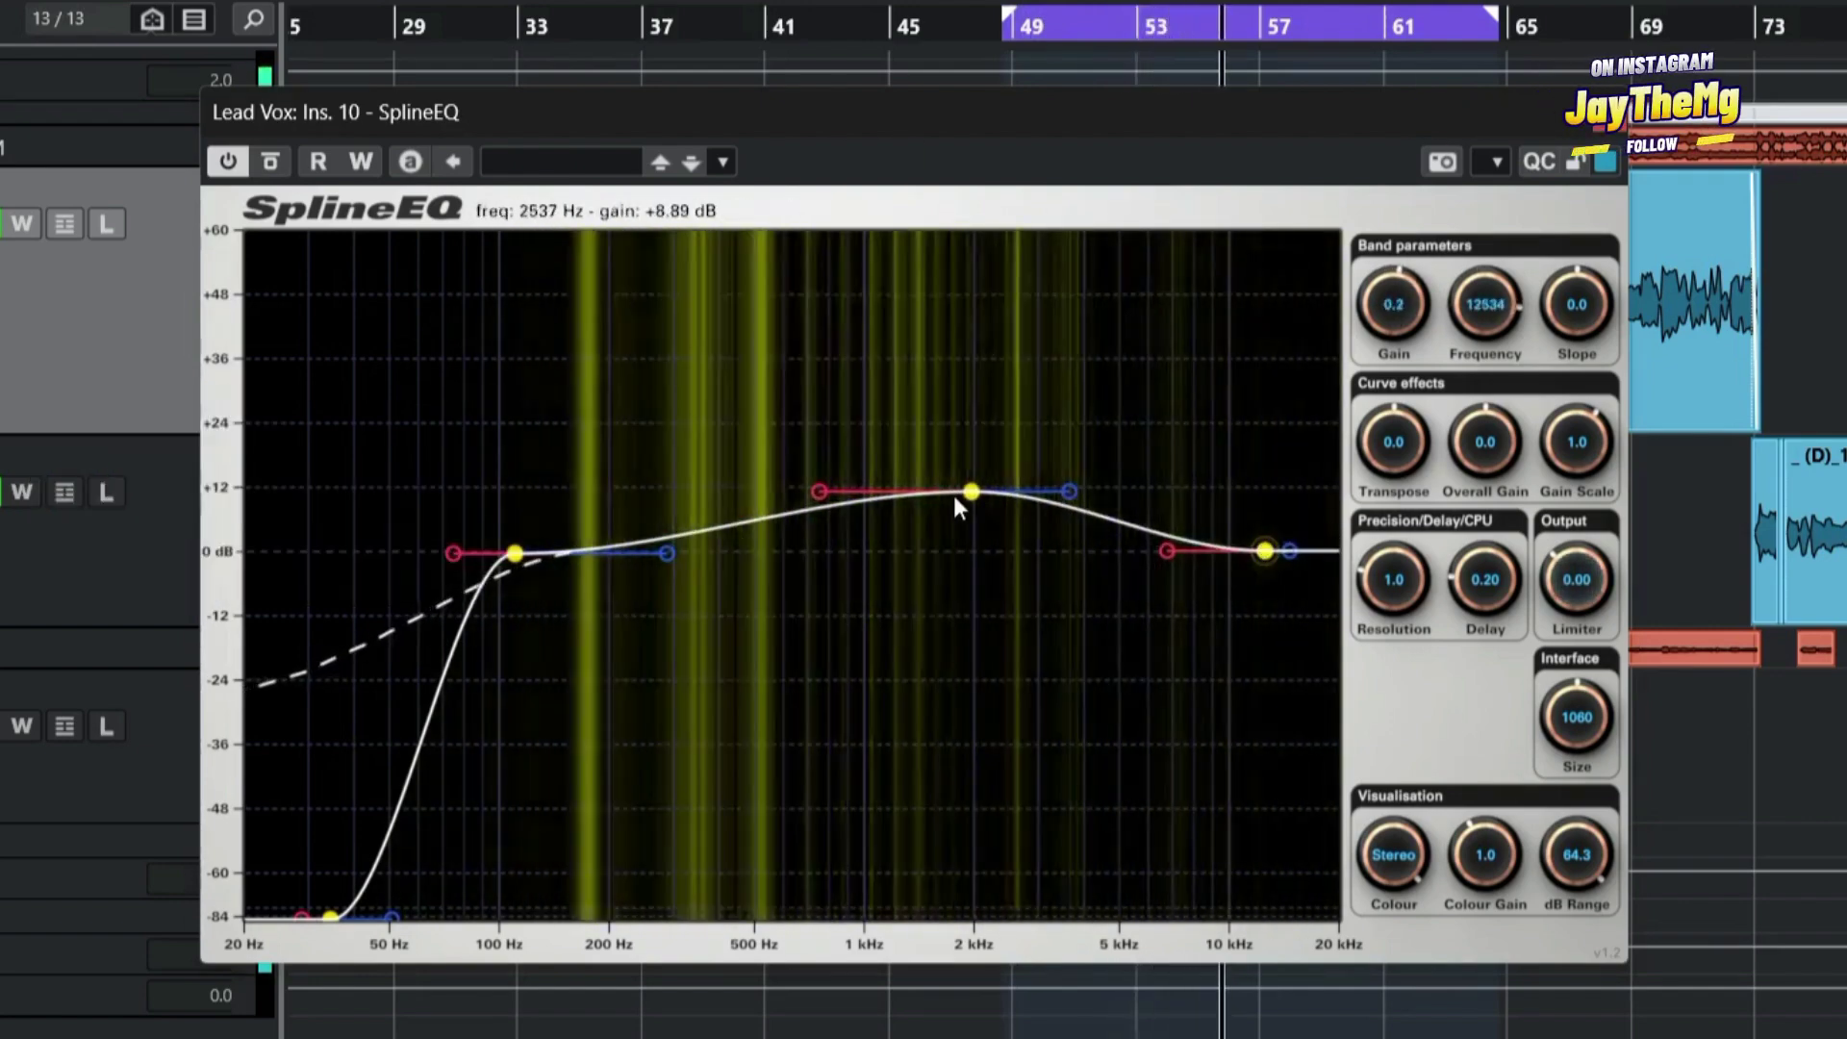
mouse_move(971, 491)
left_mouse_down()
mouse_move(983, 551)
mouse_move(964, 587)
mouse_move(948, 506)
left_mouse_up()
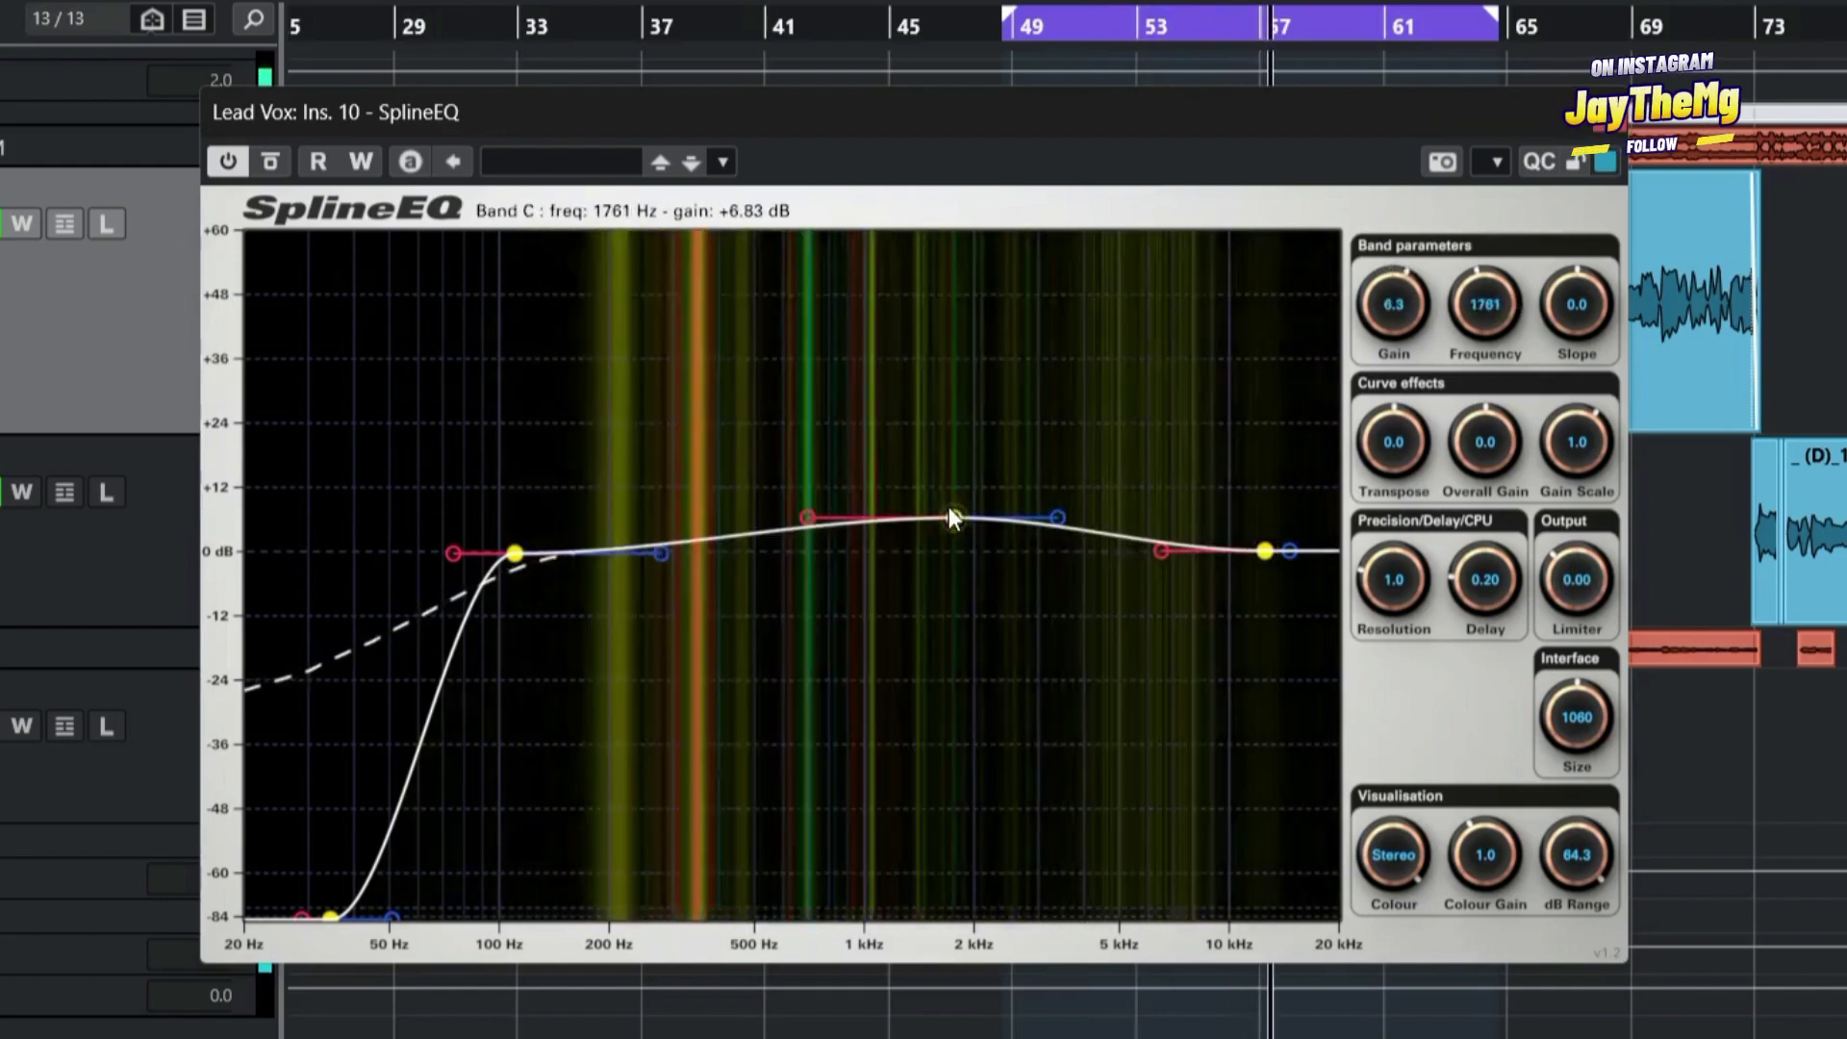
left_click_drag(1262, 556, 1239, 517)
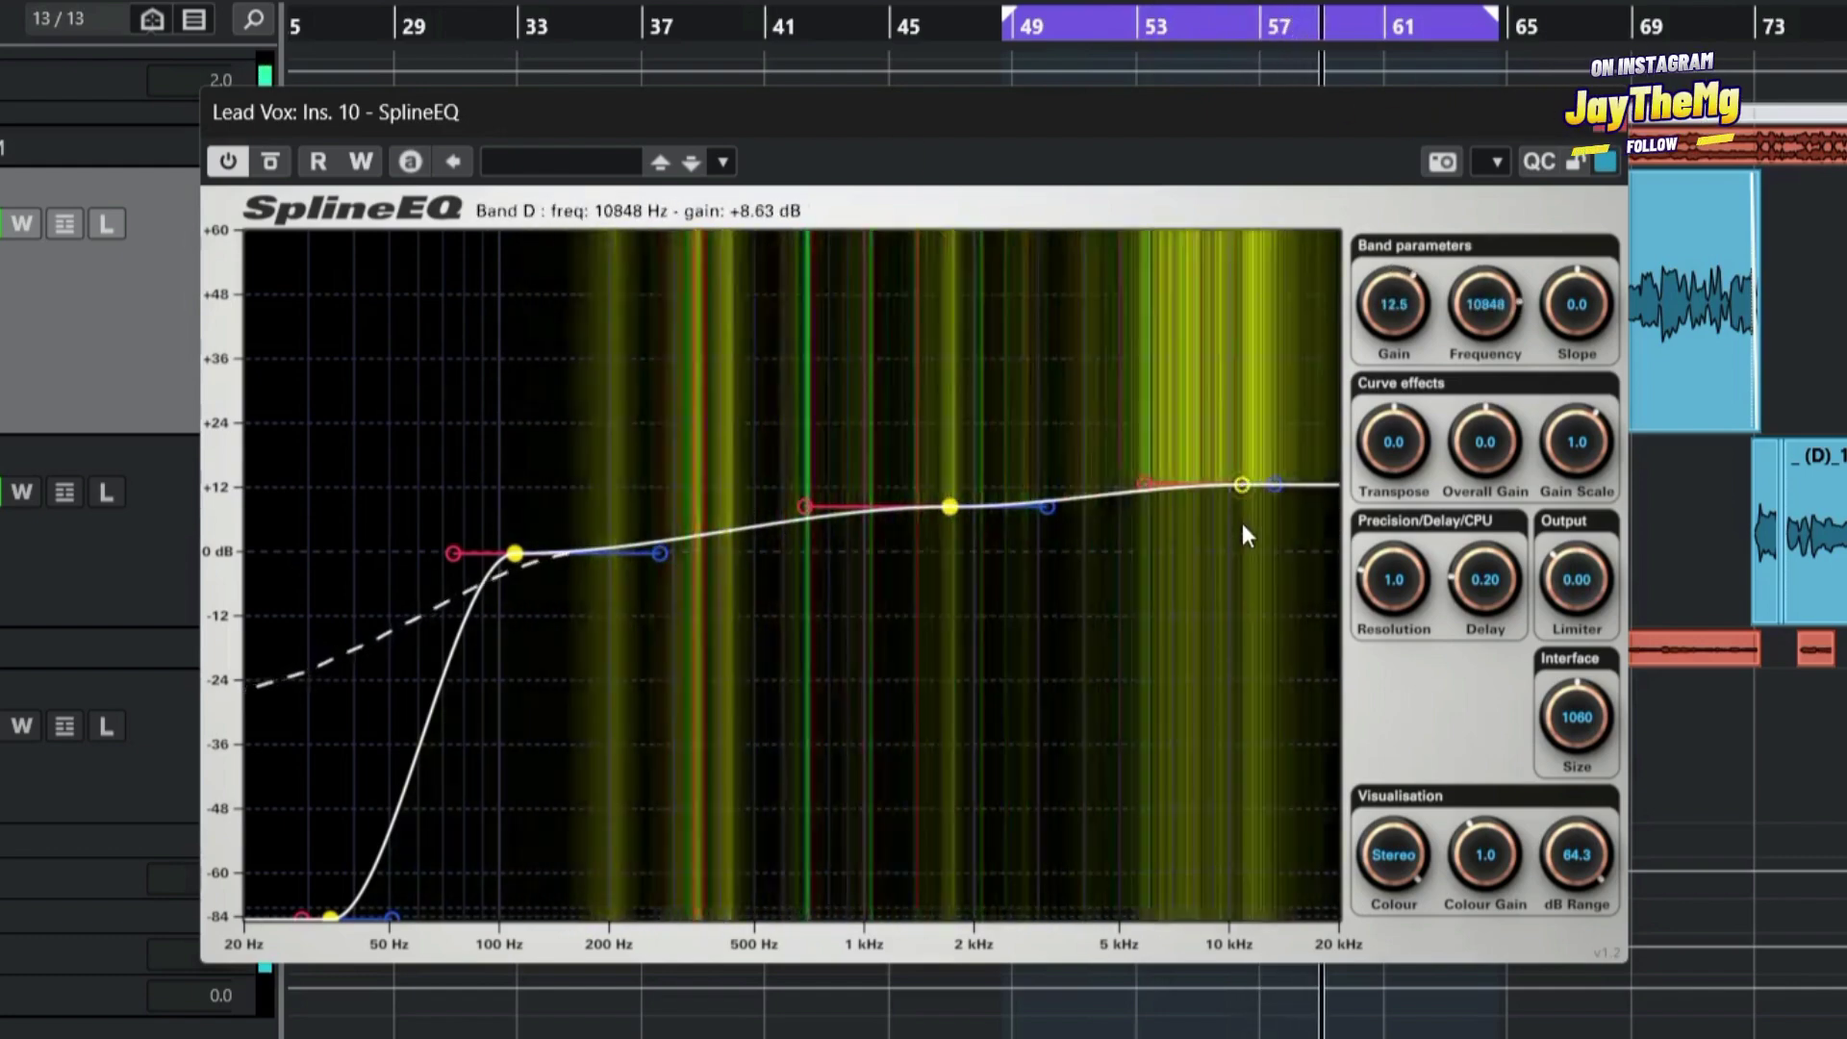
left_click_drag(517, 550, 396, 537)
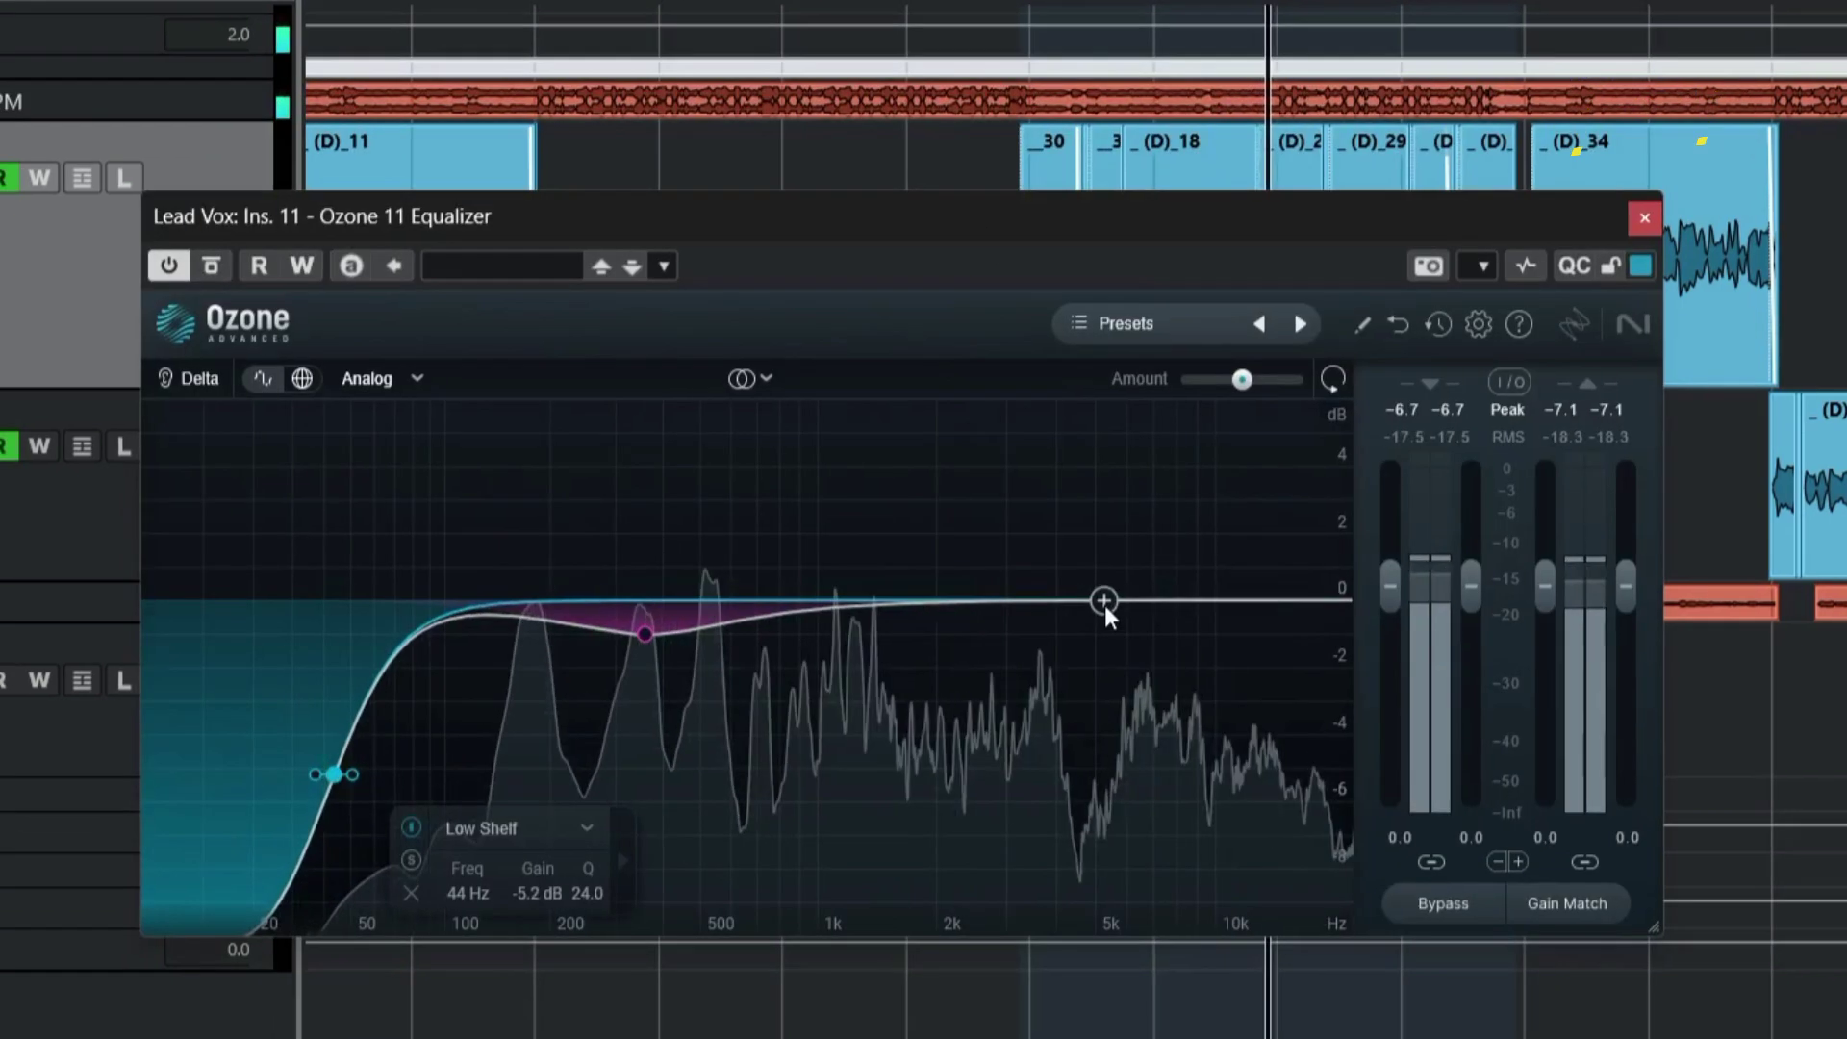
Add a 5 kHz bell and a lifted high shelf near 15 kHz in Ozone, then close it.
left_click_drag(1082, 643, 1078, 617)
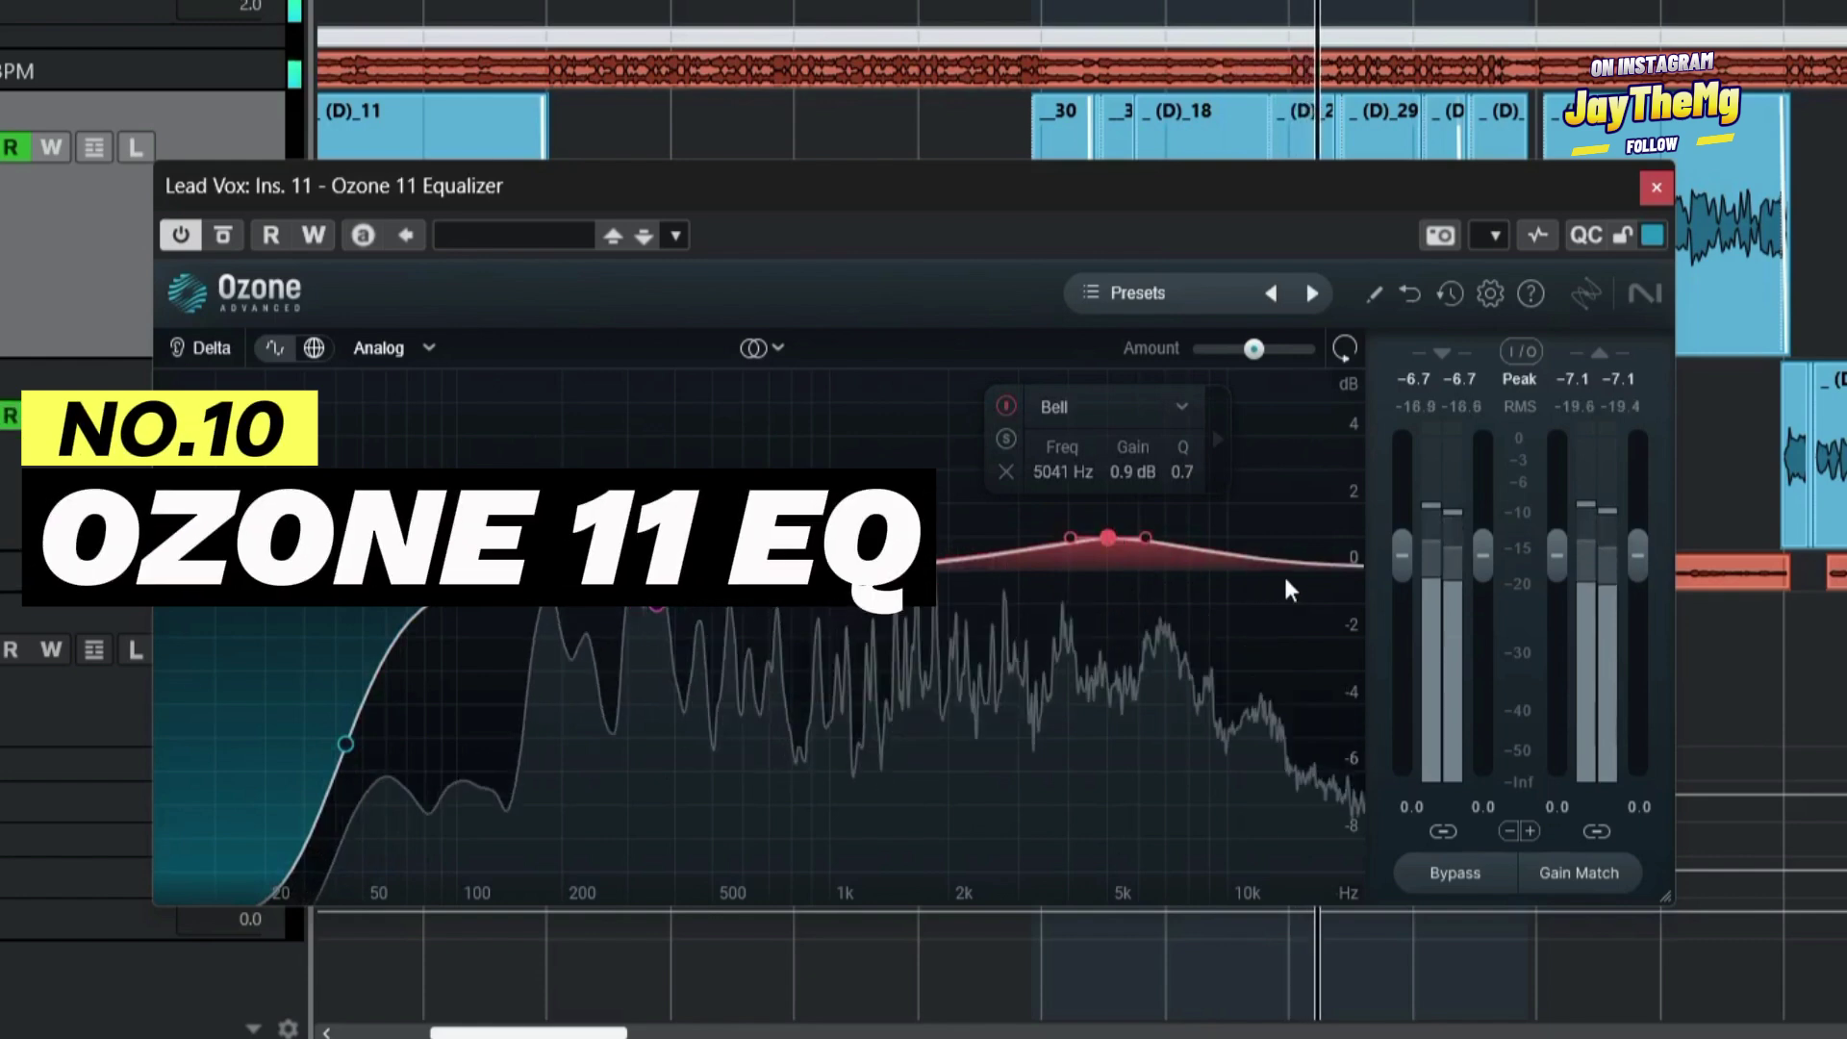
left_click_drag(1283, 573, 1297, 493)
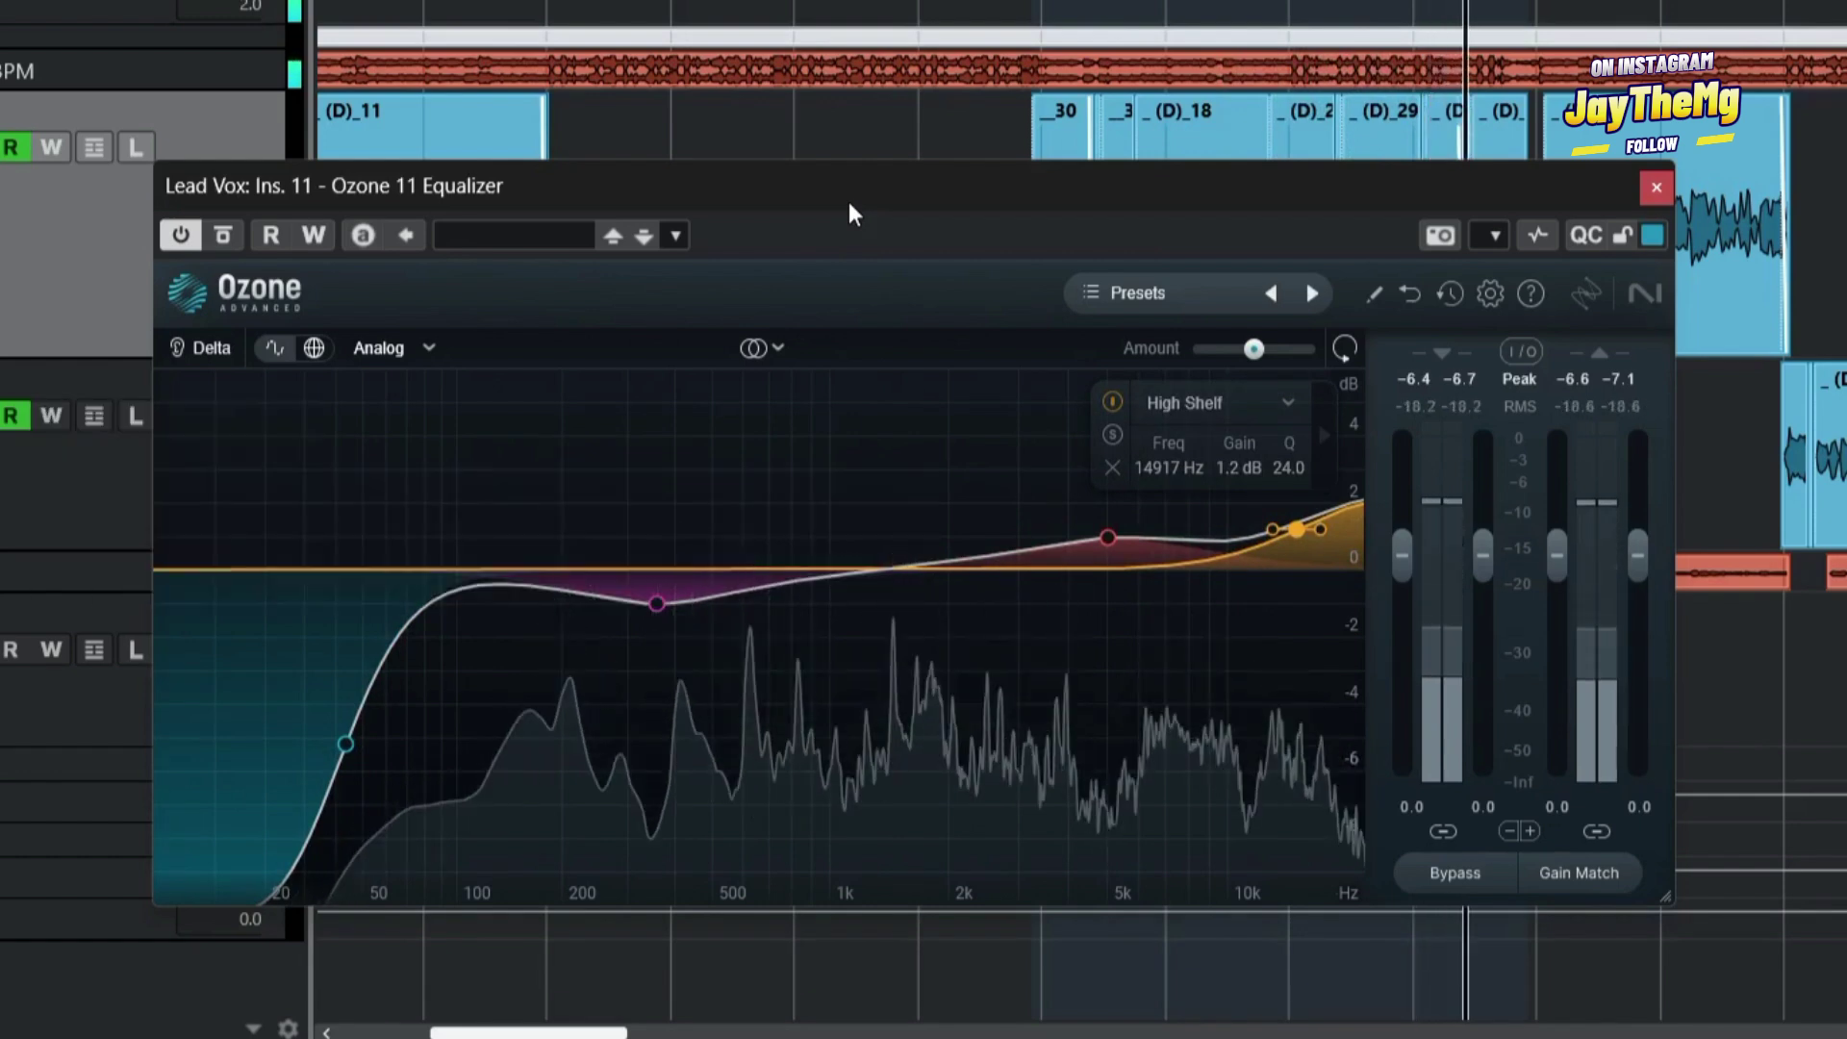
left_click(1656, 187)
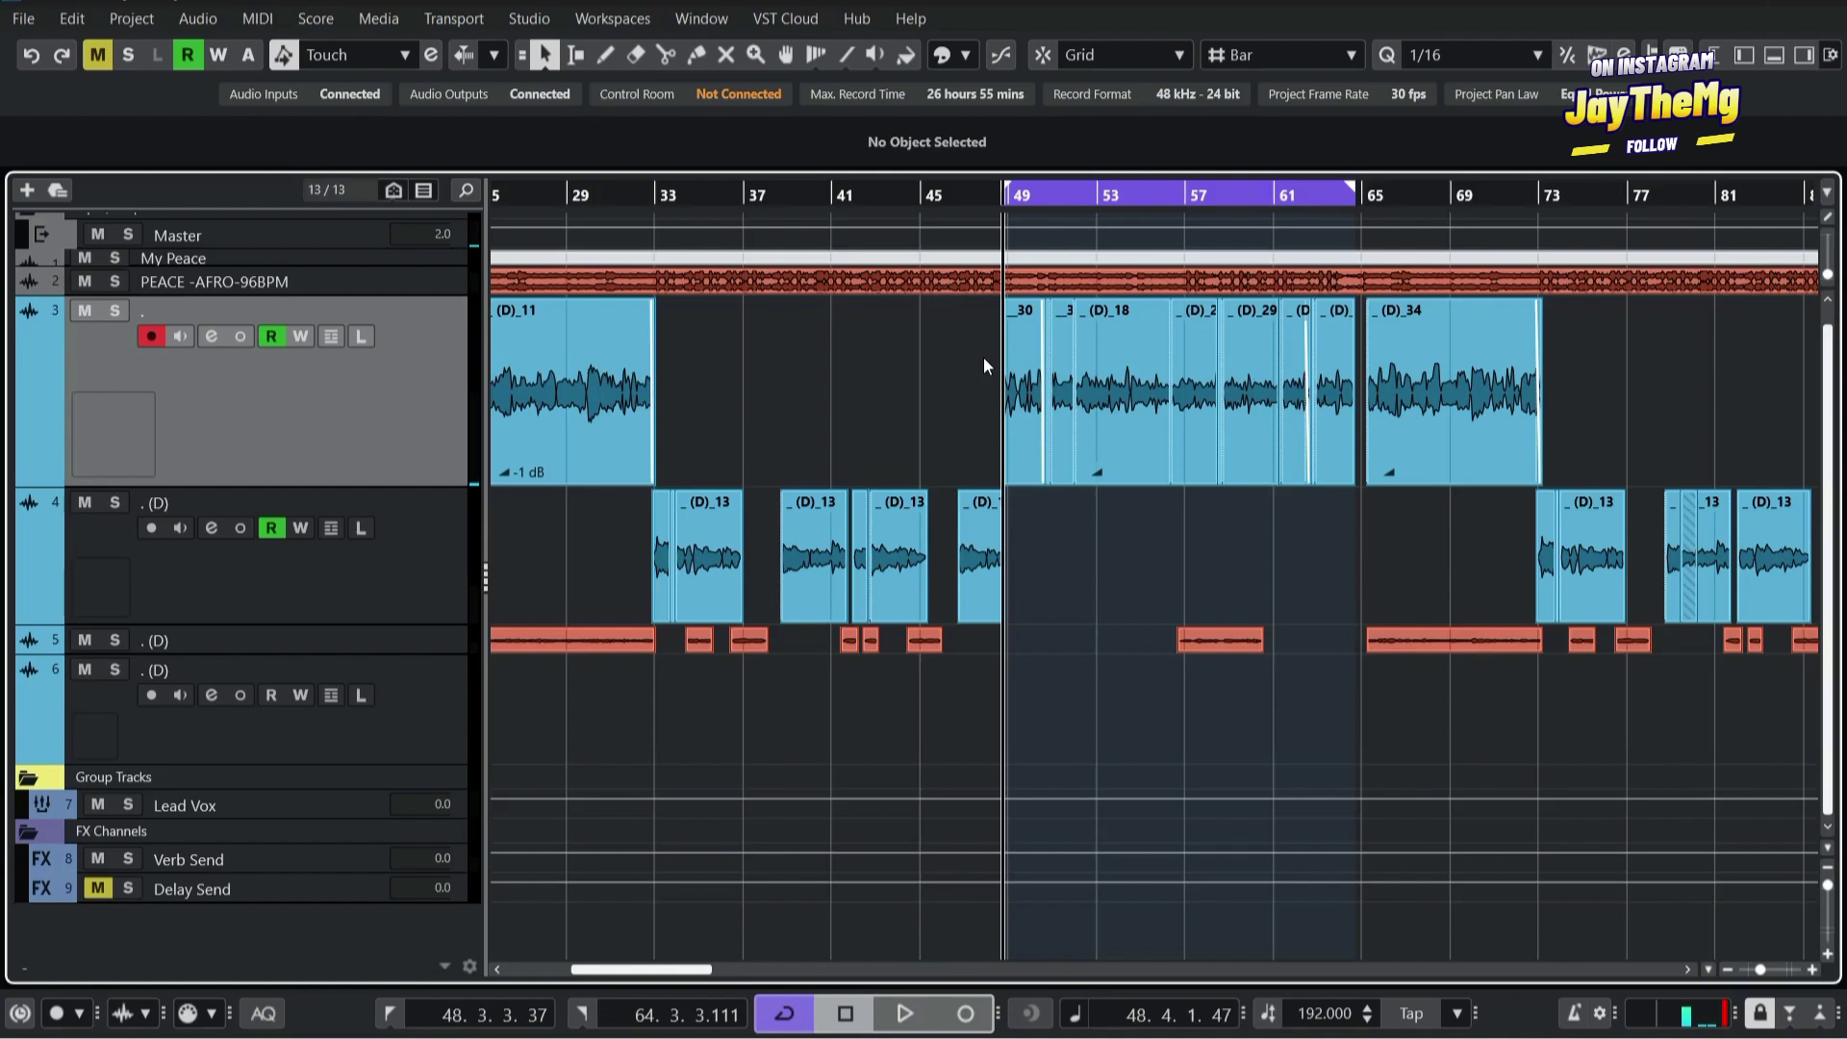